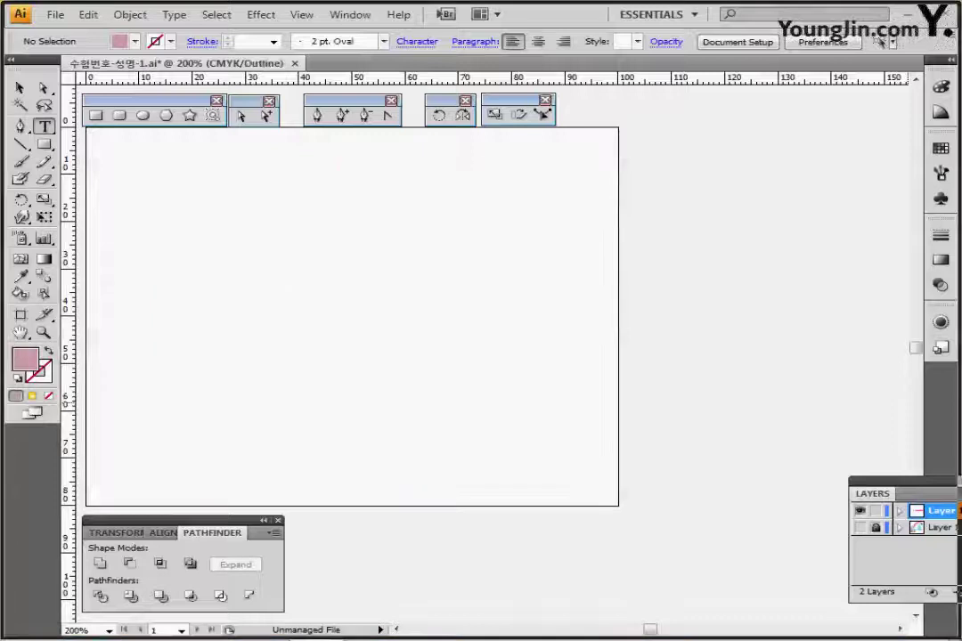
Return to the preview view and convert the PET text to outlines
key("ctrl+y")
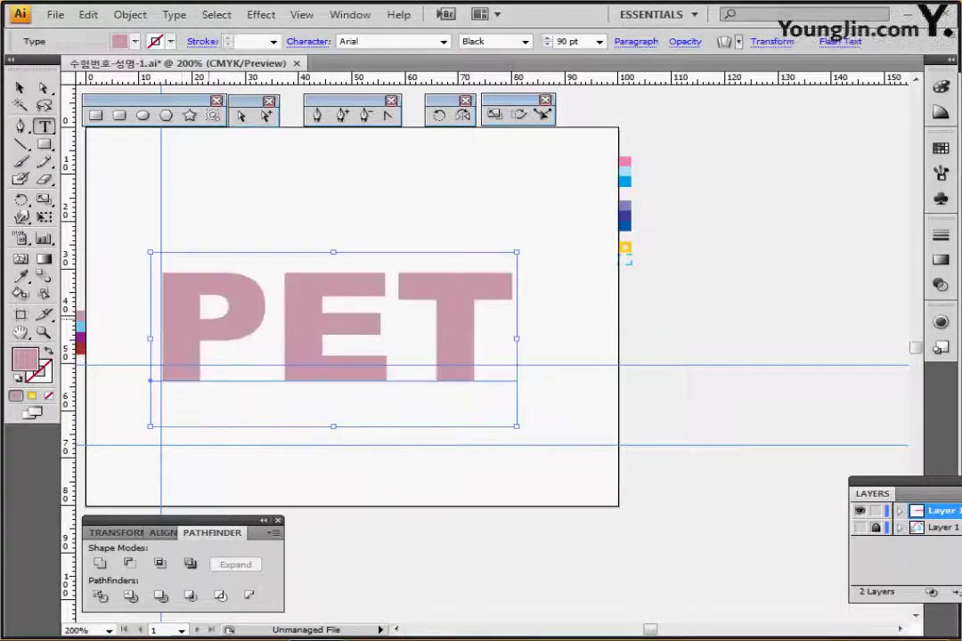
left_click(271, 339)
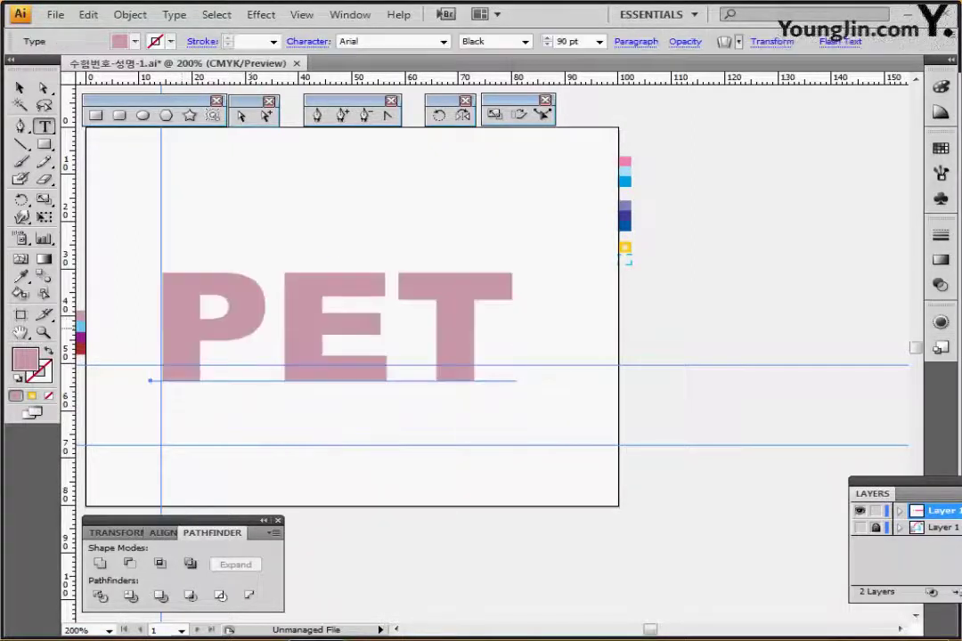
left_click(515, 340)
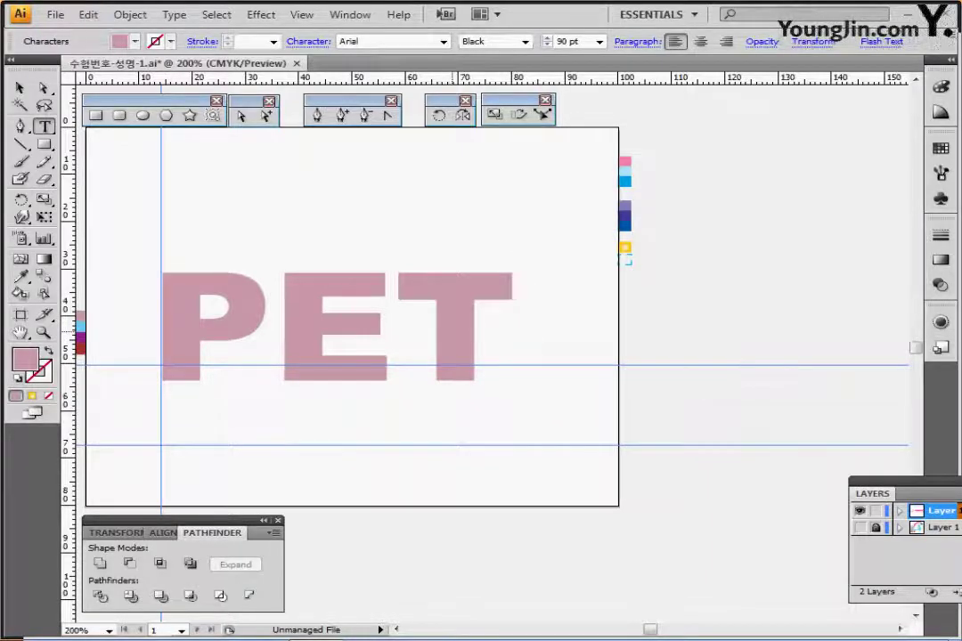
key("Escape")
left_click_drag(455, 331, 457, 318)
key("ctrl+z")
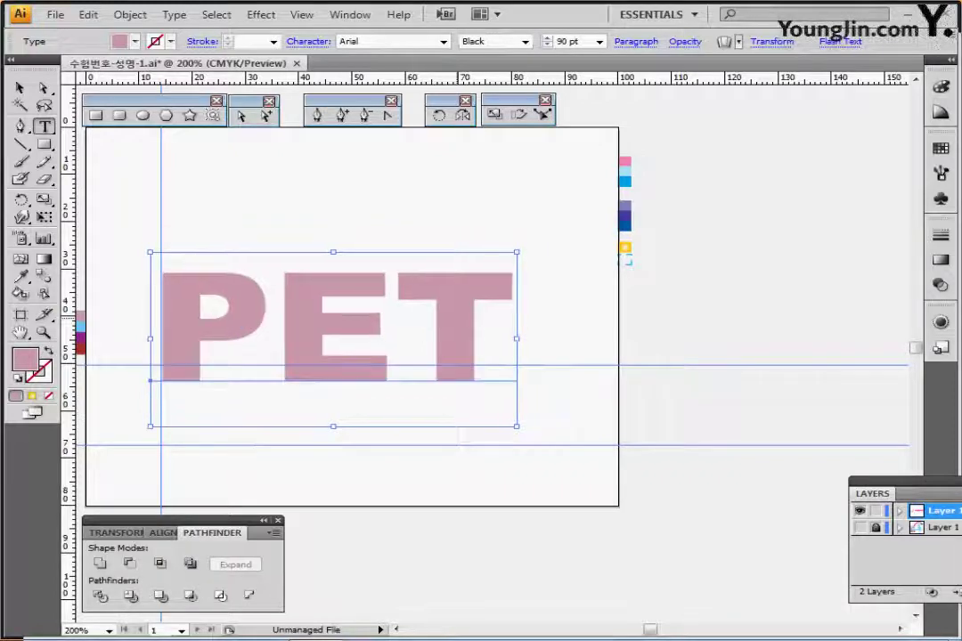
right_click(458, 319)
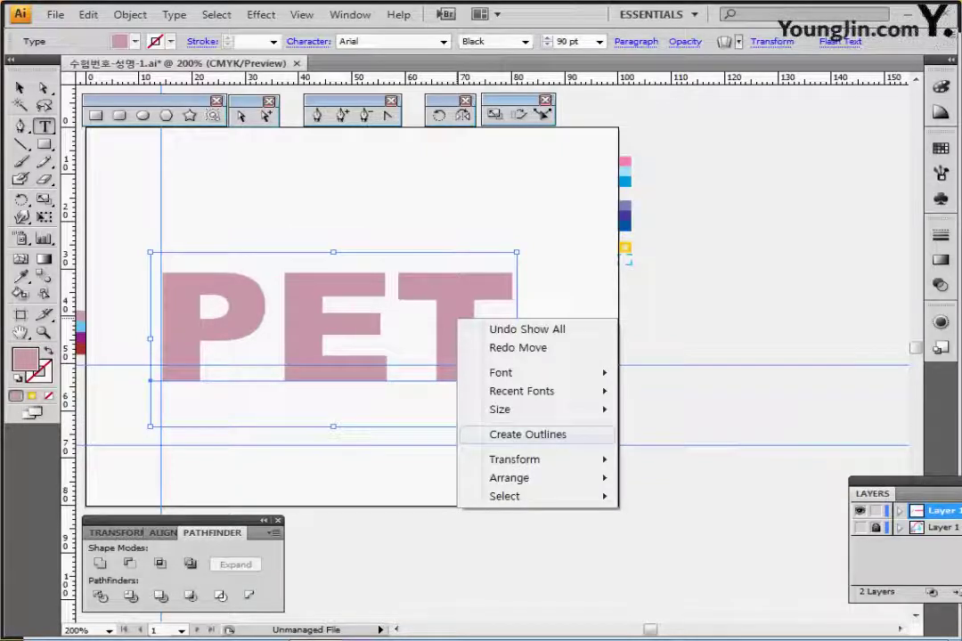
left_click(529, 435)
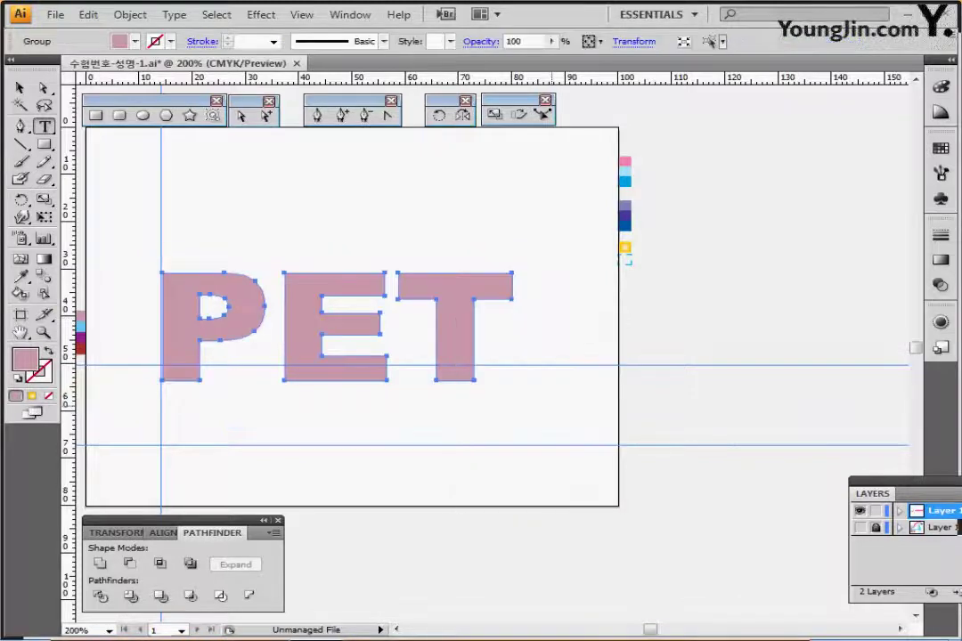
Isolate the outlined PET group and scale the letters E and T uniformly to 75%
key("ctrl")
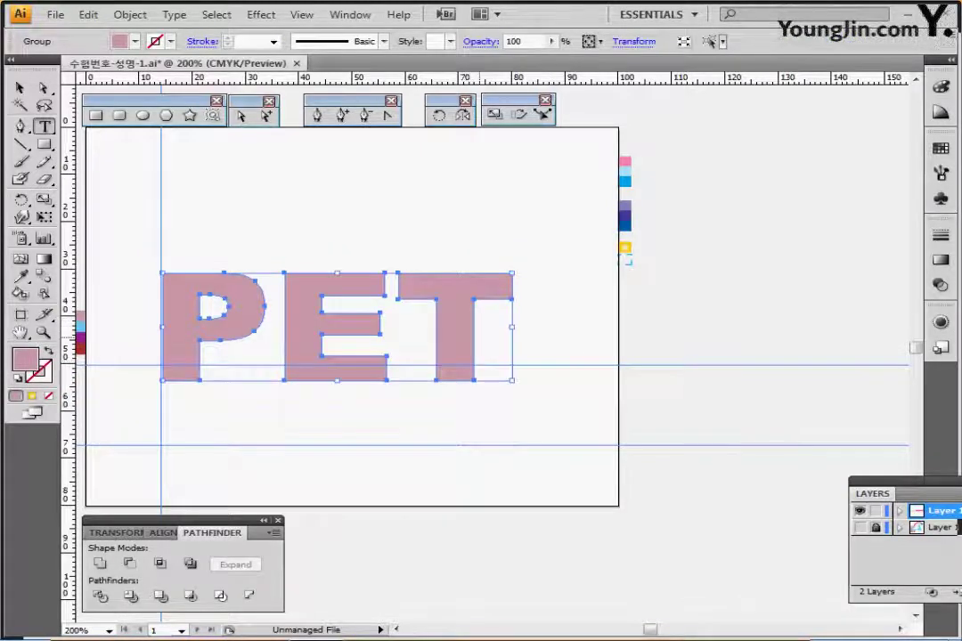
key("ctrl+shift+b")
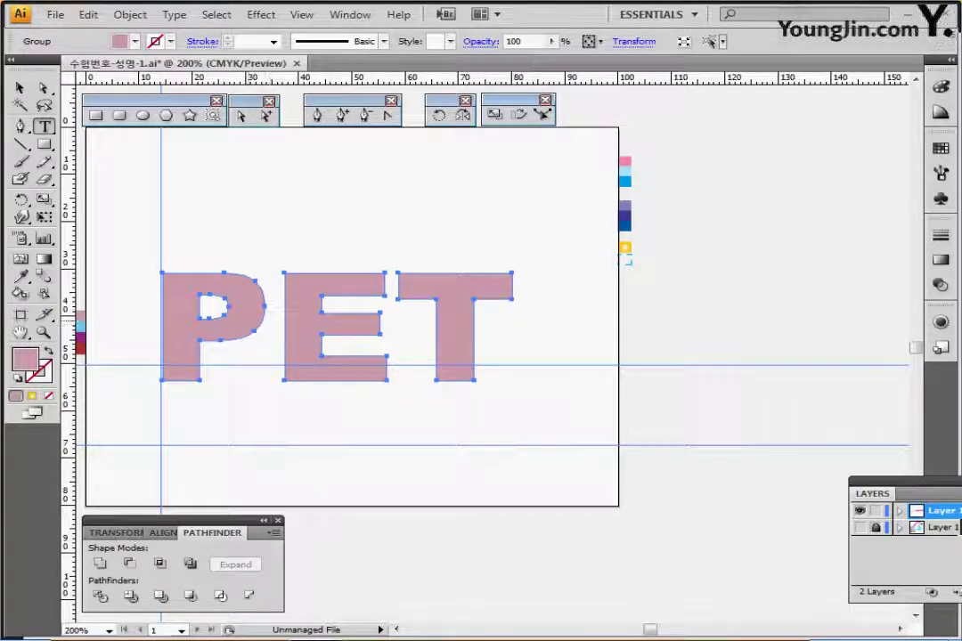
key("ctrl+shift+b")
double_click(258, 318, "ctrl")
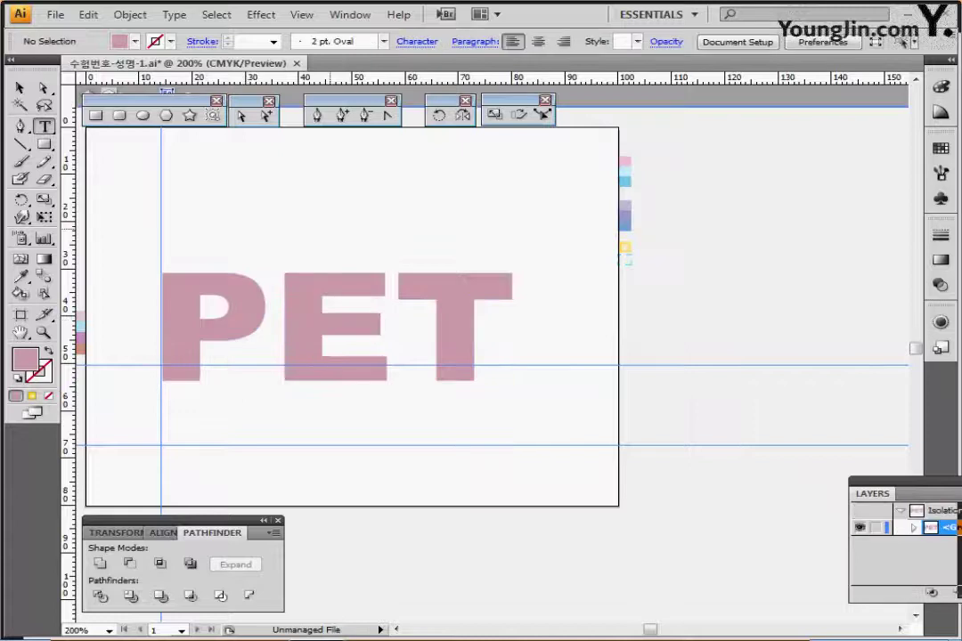
left_click_drag(326, 231, 470, 341)
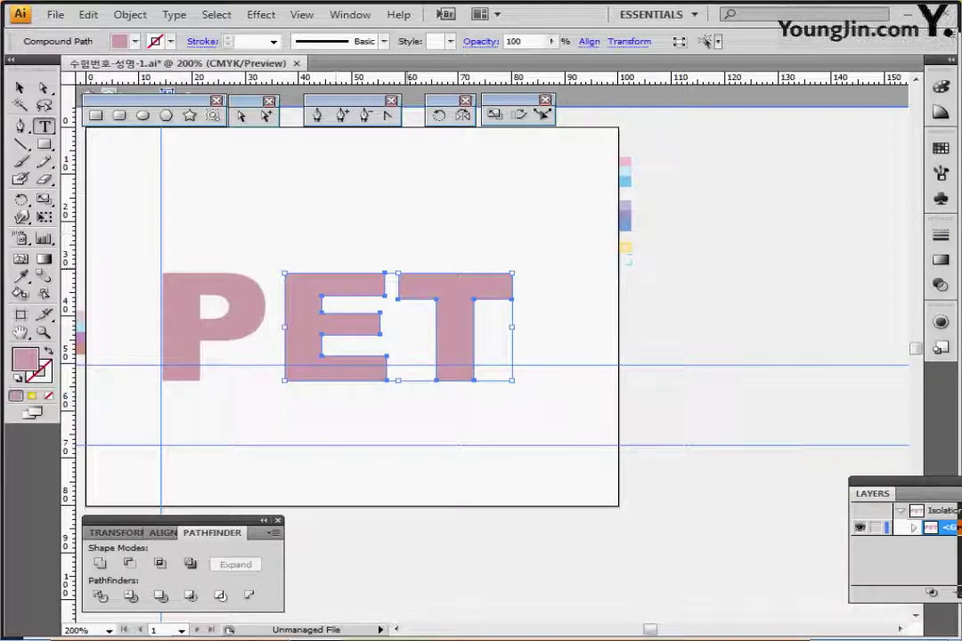
key("ctrl+shift+b")
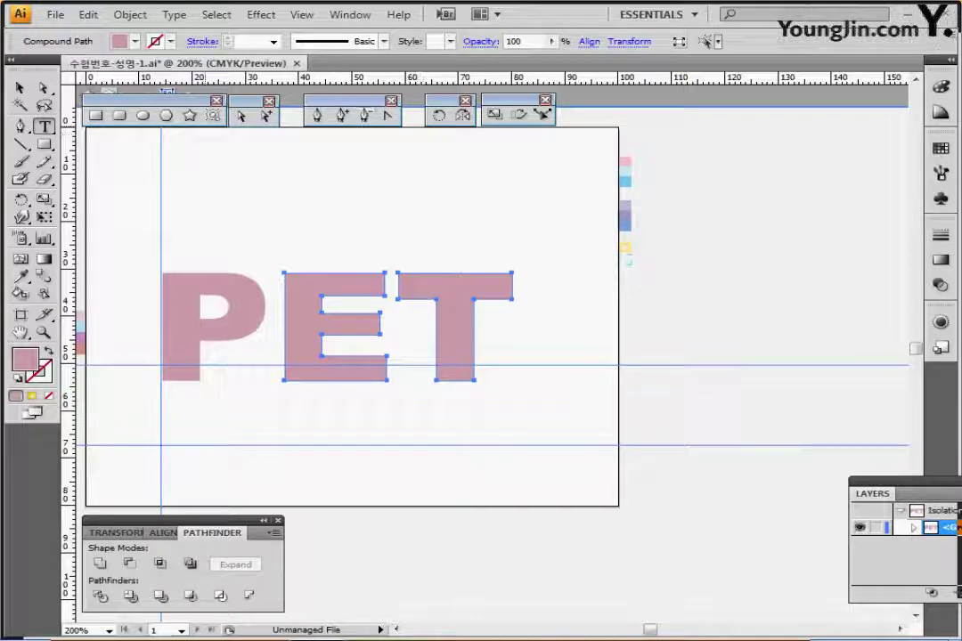
double_click(495, 114)
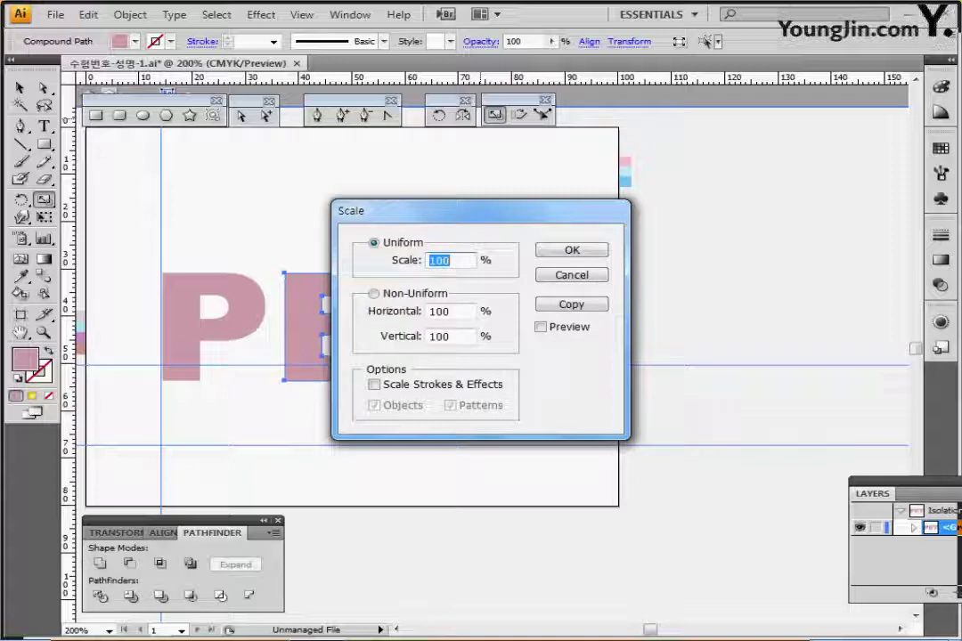
type("75")
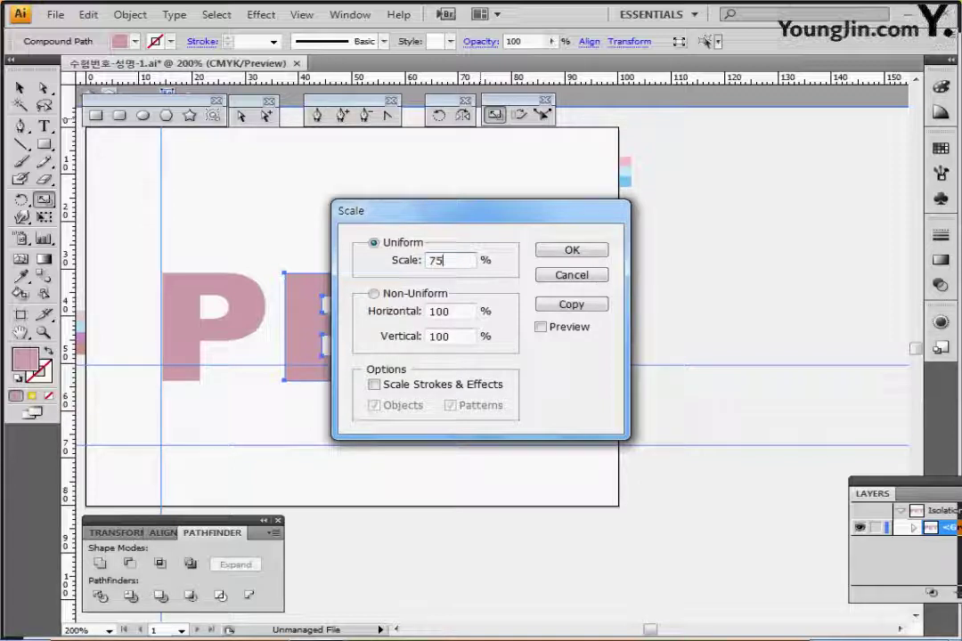
key("Return")
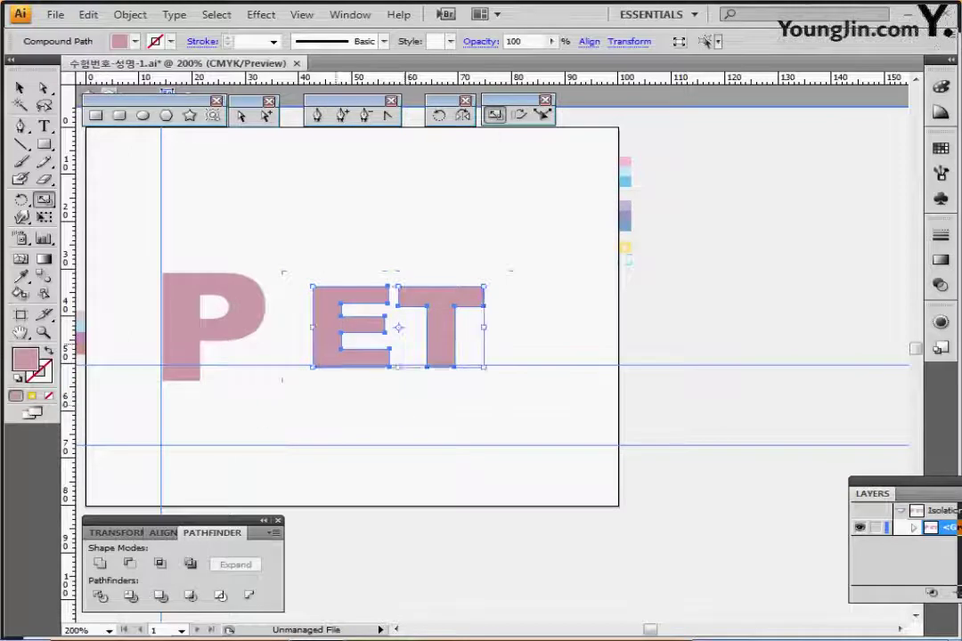
Move the letters E and T beneath the P, recolour them from the light blue swatch, and exit isolation mode
left_click_drag(331, 344, 237, 416)
left_click(316, 348, "ctrl+alt")
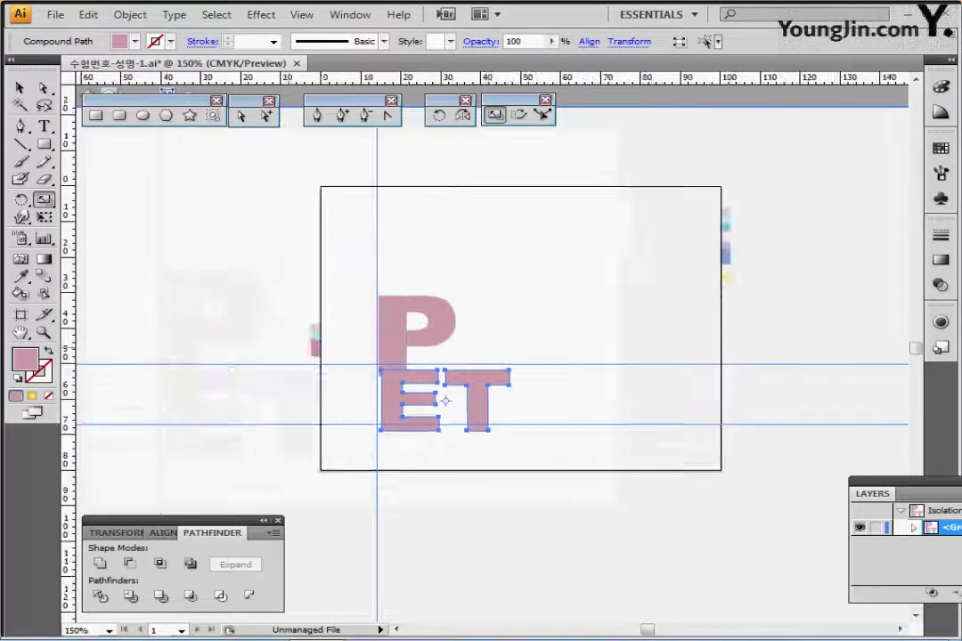
left_click_drag(442, 354, 320, 310)
left_click(320, 310, "ctrl")
left_click(364, 340, "ctrl")
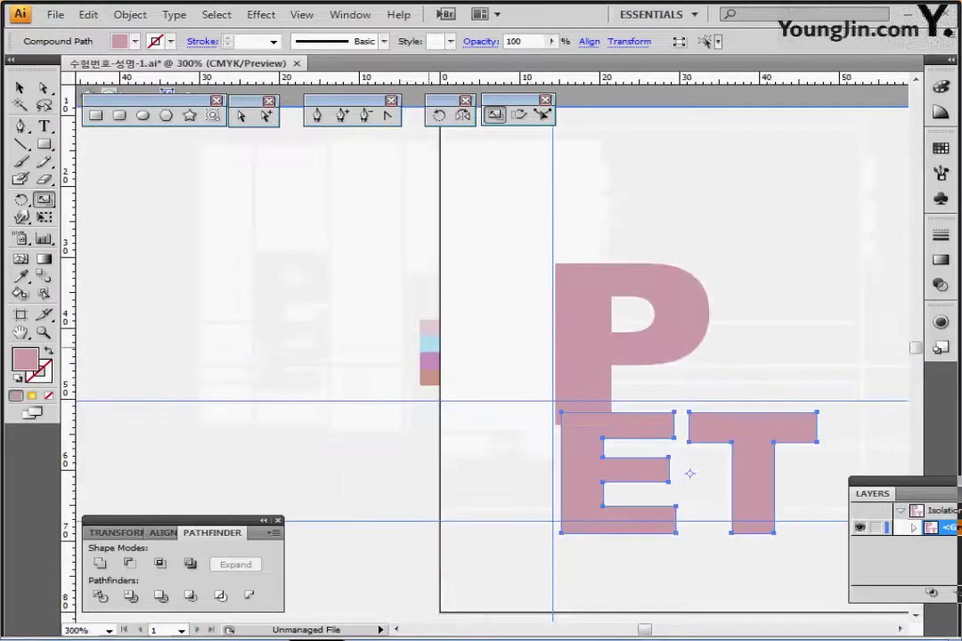
left_click_drag(418, 344, 235, 299)
key("i")
left_click(242, 301)
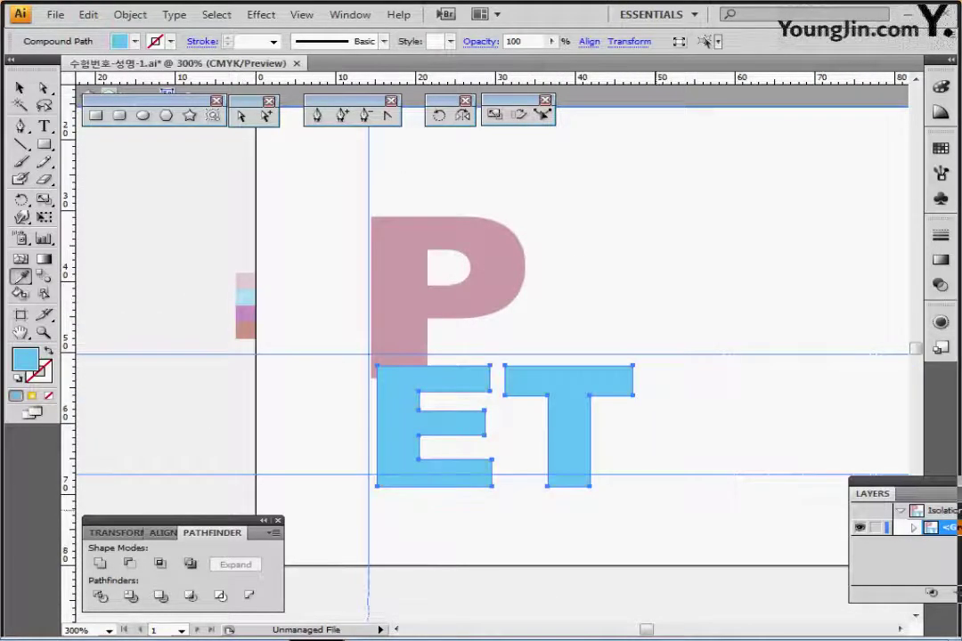
key("ctrl")
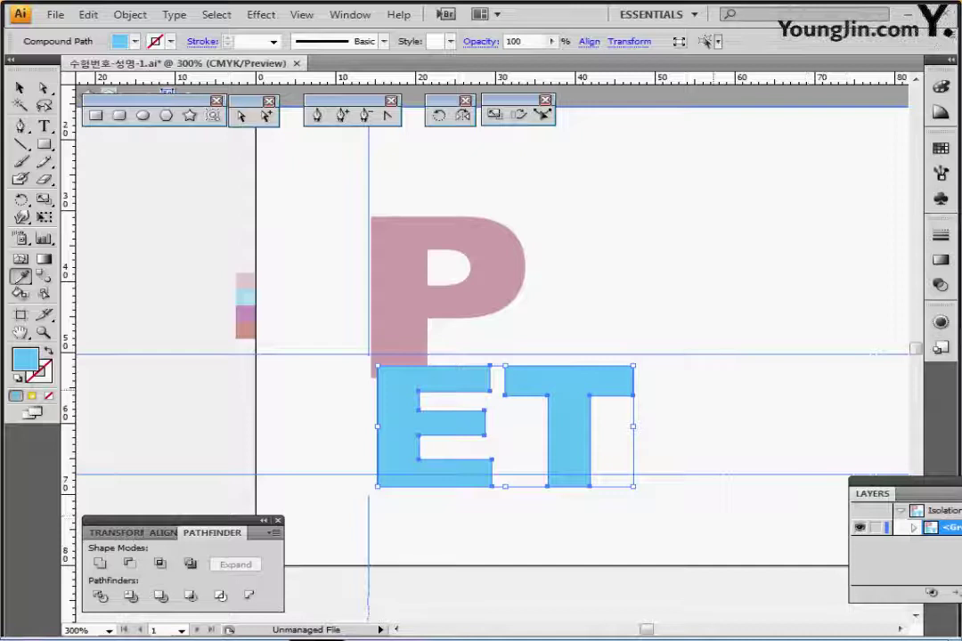
double_click(713, 389, "ctrl")
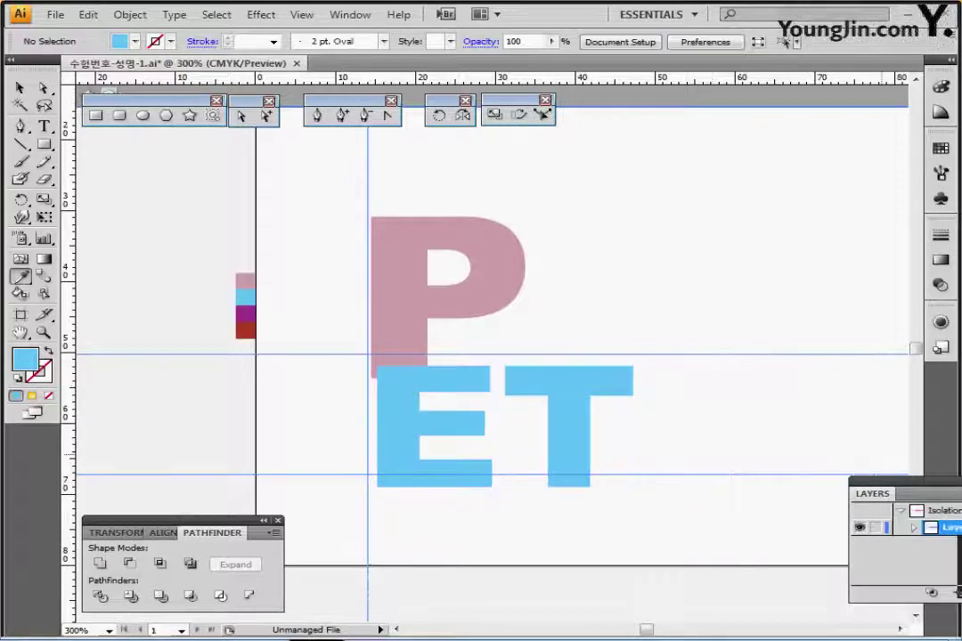
double_click(882, 454, "ctrl")
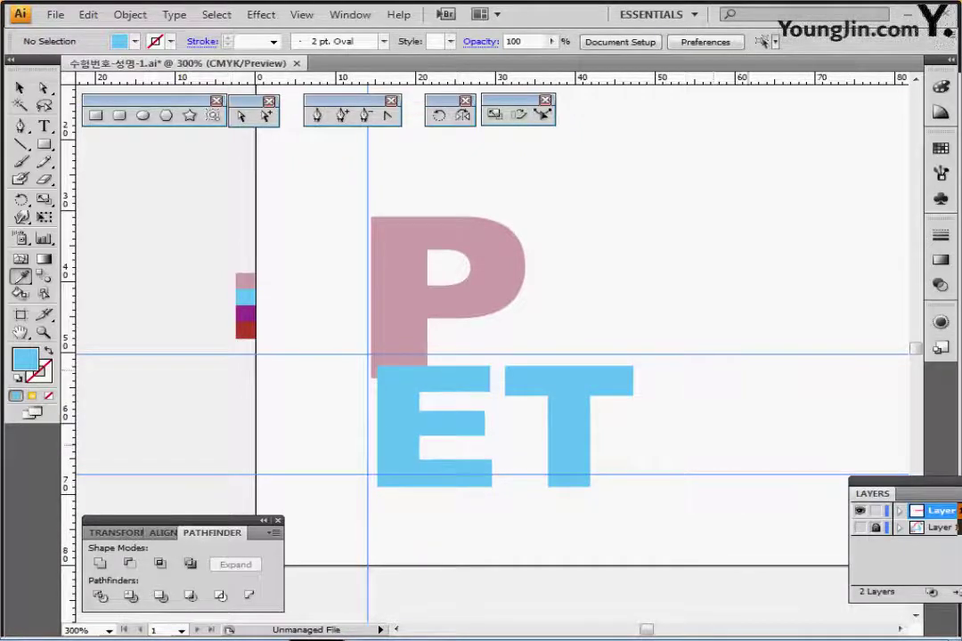
Show the locked reference layer and switch to outline view to compare the letter paths
left_click(861, 528)
left_click(388, 290, "ctrl")
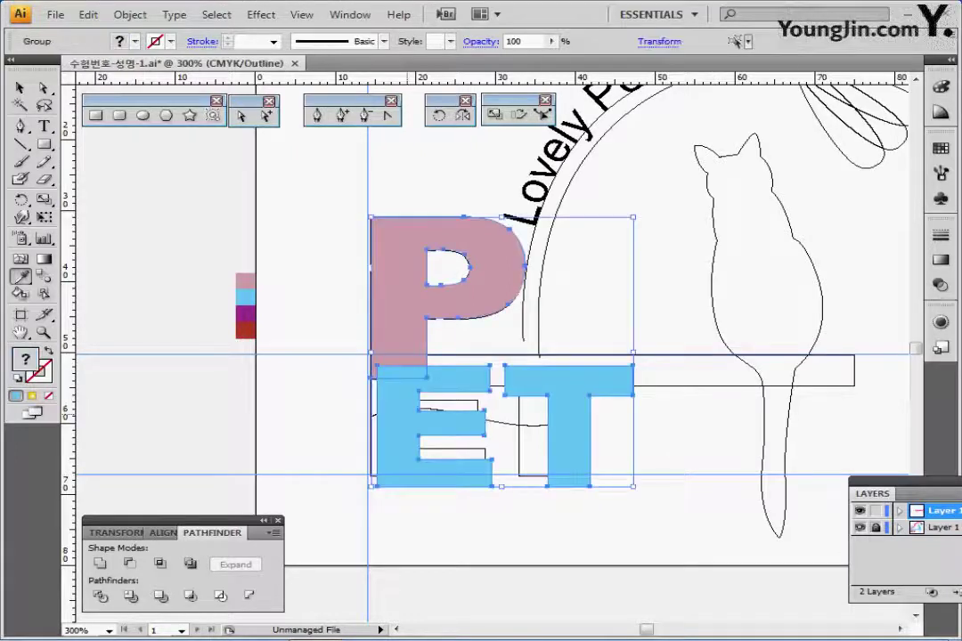
key("ctrl+y")
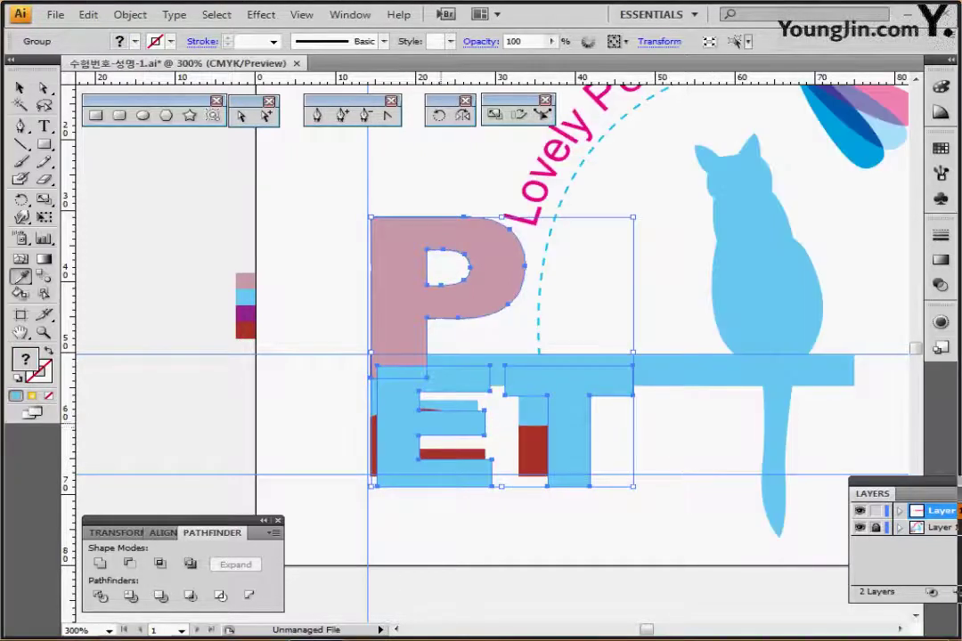
key("ctrl+y")
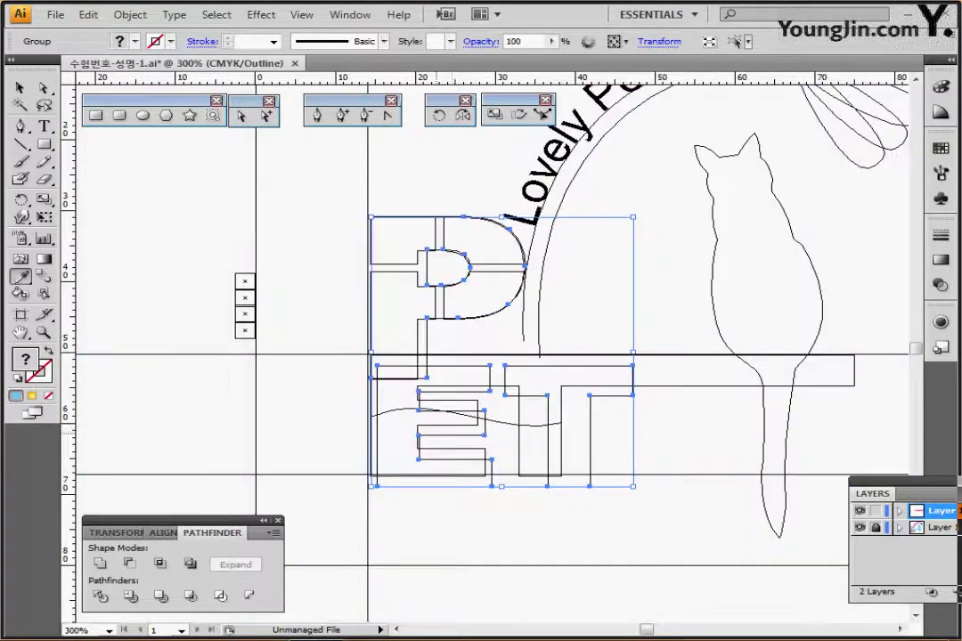
key("ctrl+shift+a")
left_click_drag(459, 523, 474, 479)
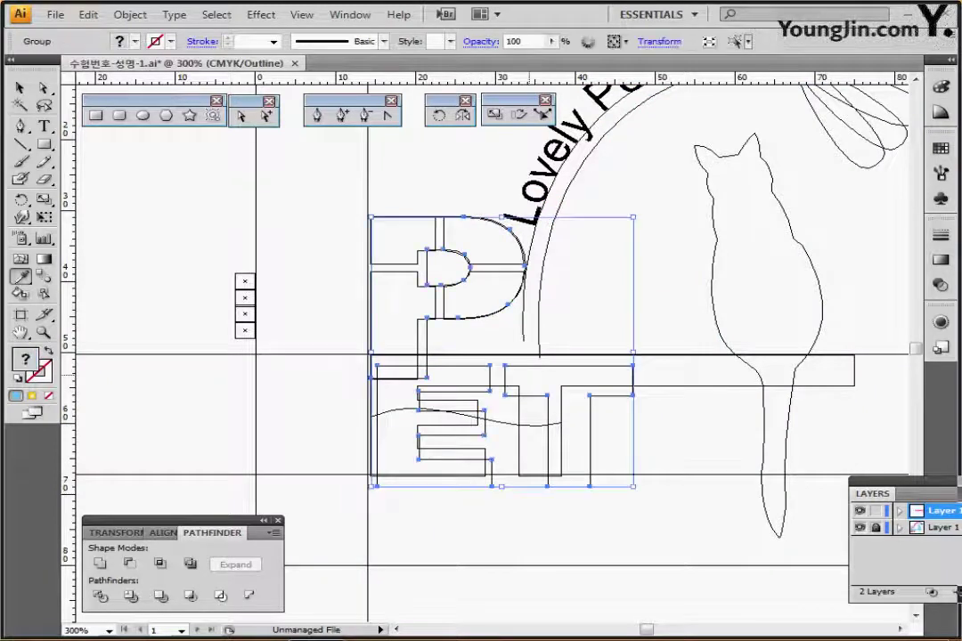
Isolate the letter group and move E and T together so the E overlaps the reference E
double_click(548, 428, "ctrl")
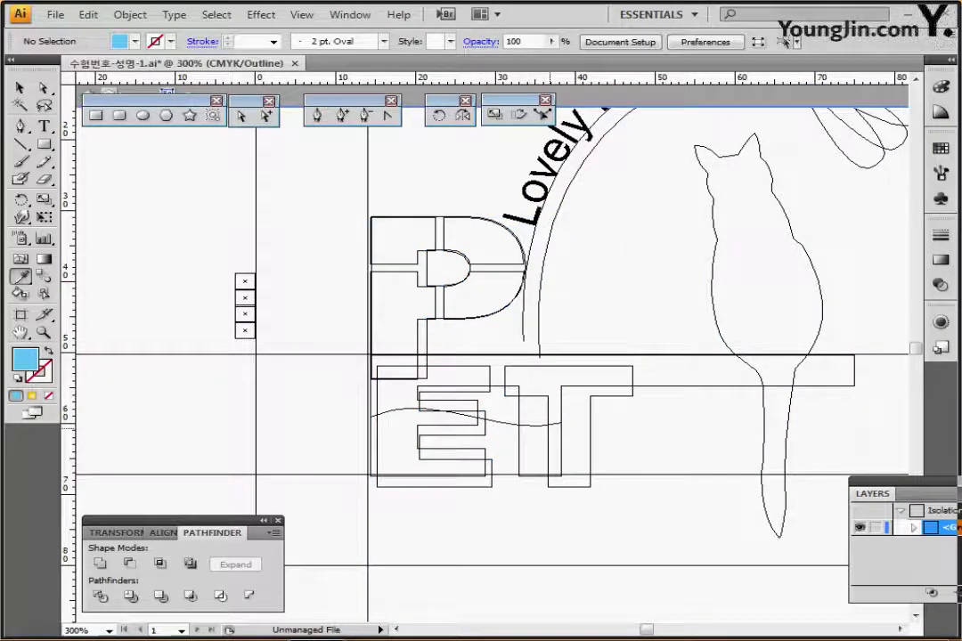
left_click(547, 396, "ctrl")
mouse_move(590, 423)
left_mouse_down()
mouse_move(561, 408)
mouse_move(584, 412)
left_mouse_up()
left_click(551, 505, "ctrl")
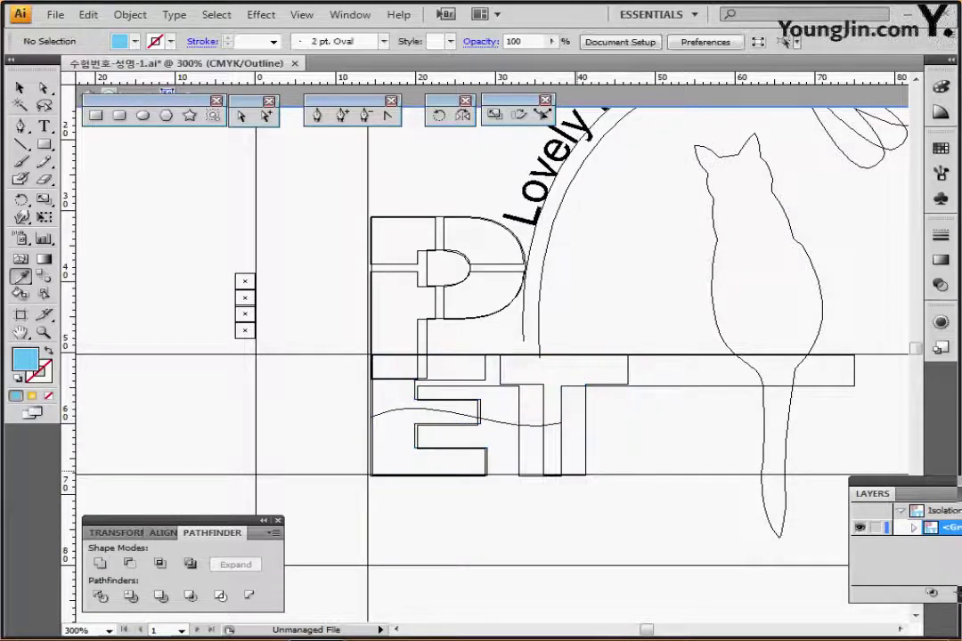
Move the letter T closer to the E so its stem lines up with the reference T
left_click(585, 451, "ctrl")
left_click_drag(585, 452, 563, 449)
left_click_drag(585, 384, 584, 384)
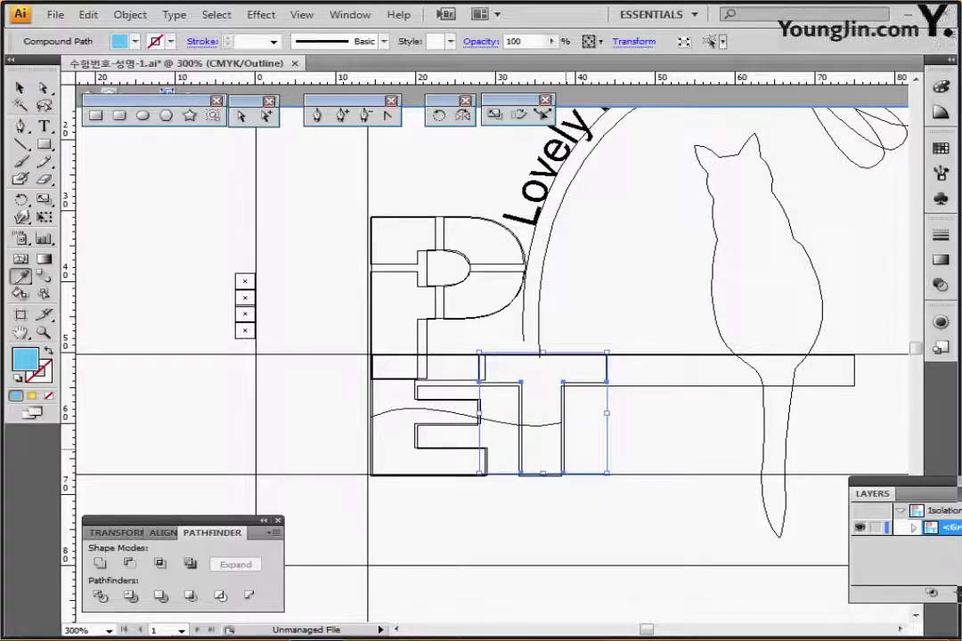
left_click(645, 509, "ctrl")
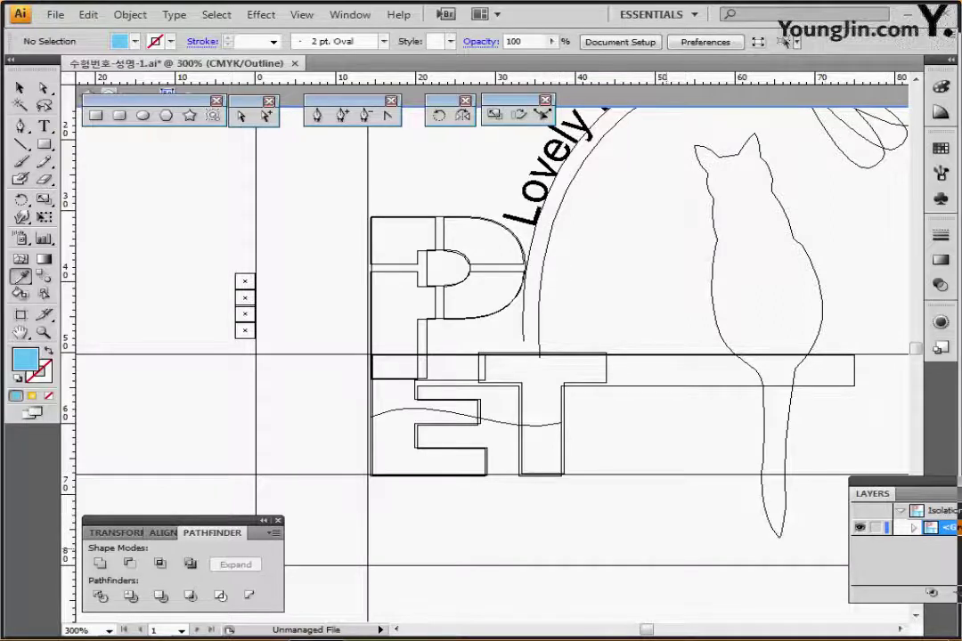
Exit isolation mode, return to the preview view, and hide the locked reference layer
key("Escape")
key("ctrl+y")
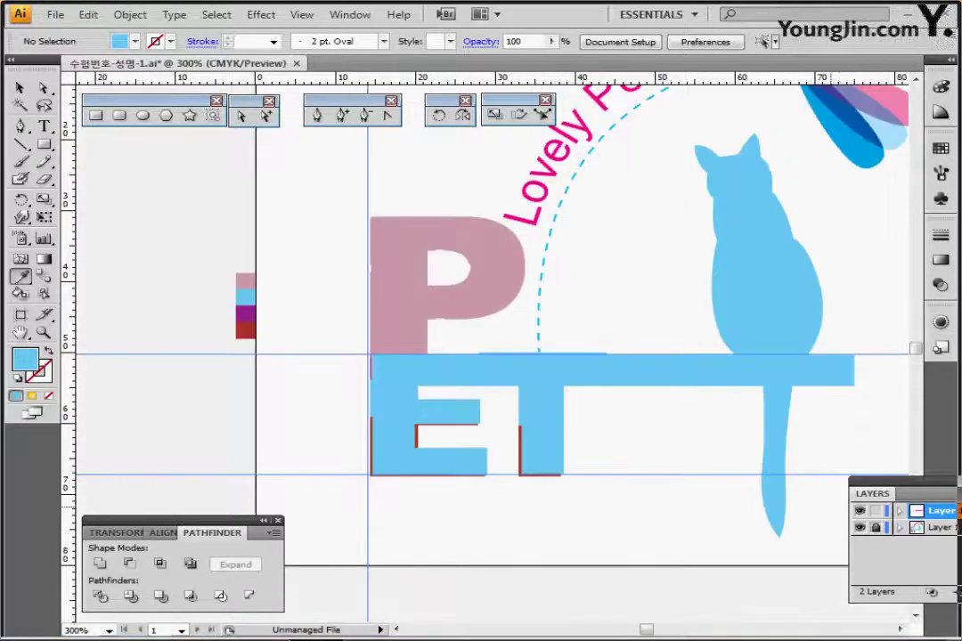
left_click(860, 528, "ctrl")
left_click(859, 527)
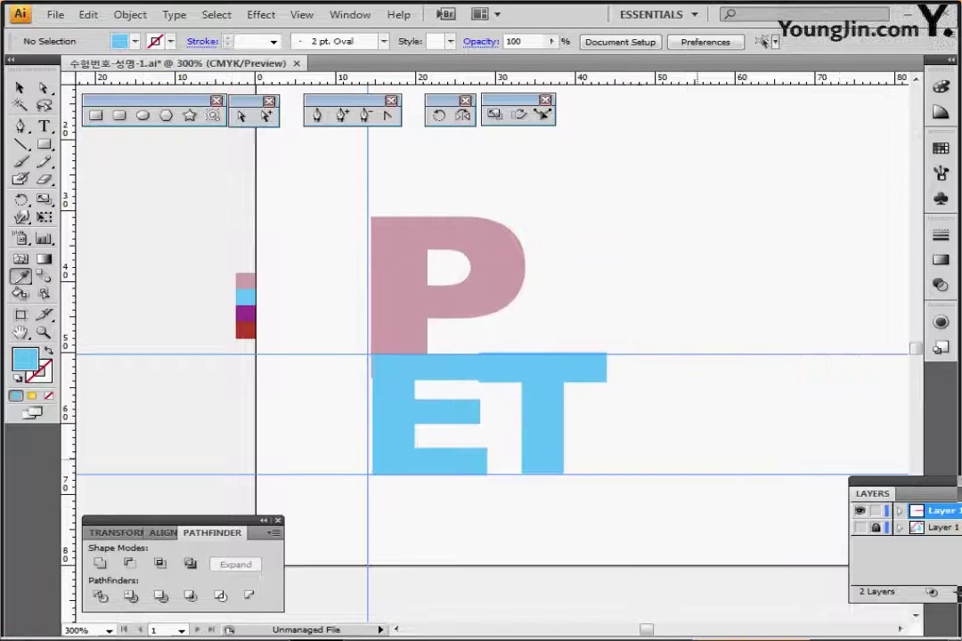
Select the P and E with the Group Selection tool and align their left edges
left_click_drag(542, 371, 468, 352)
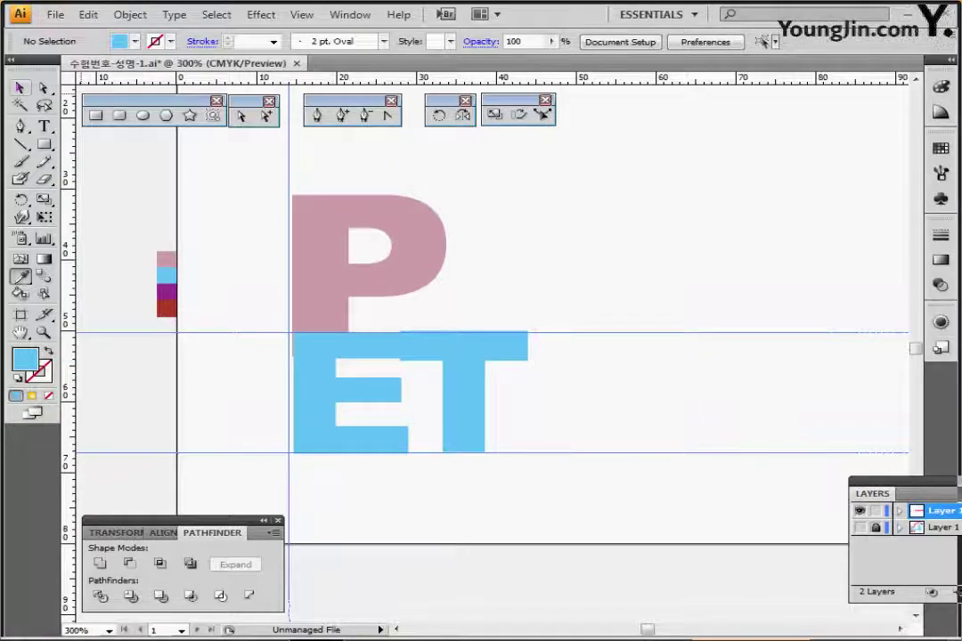
key("v")
left_click(267, 115)
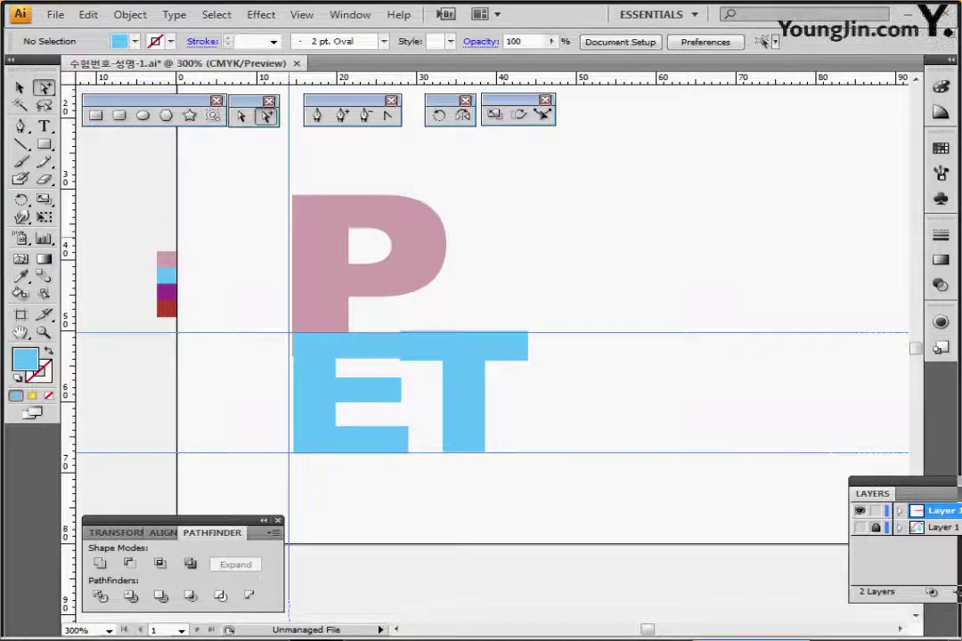
left_click_drag(273, 228, 315, 413)
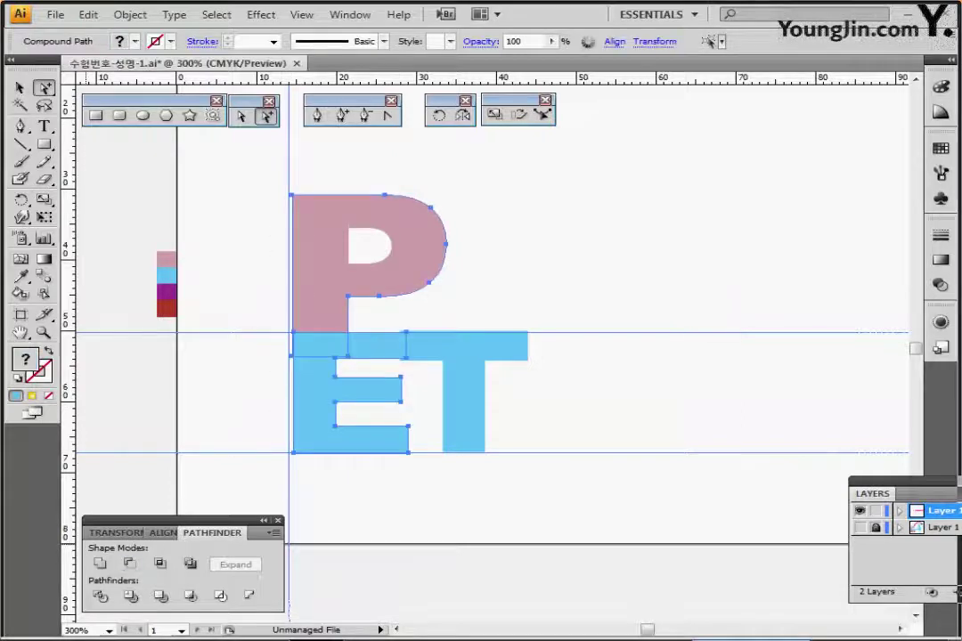
left_click(163, 533)
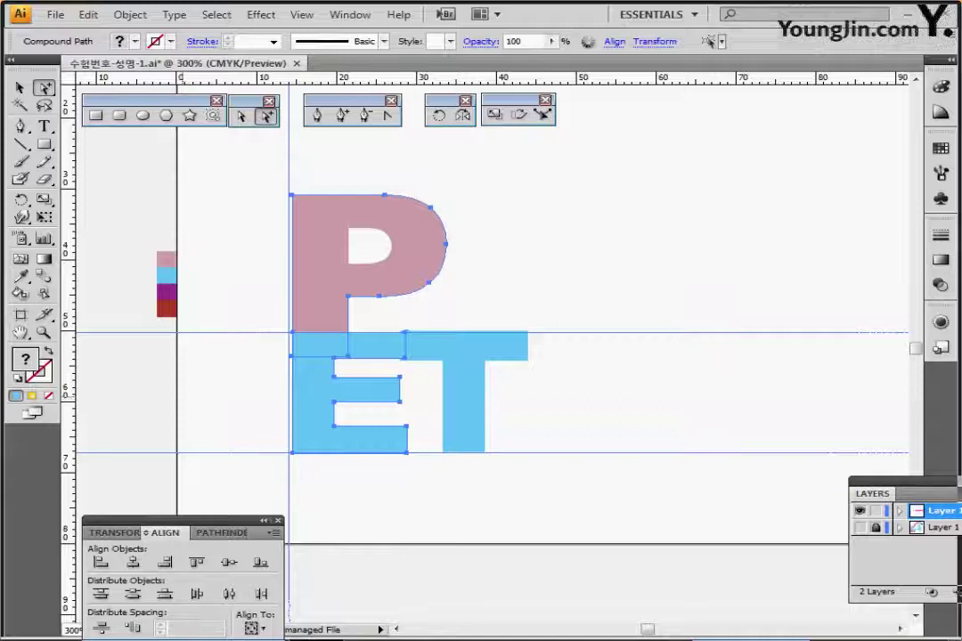
left_click(184, 399)
Select the E and T together and align their bottom edges
left_click_drag(471, 505, 374, 423)
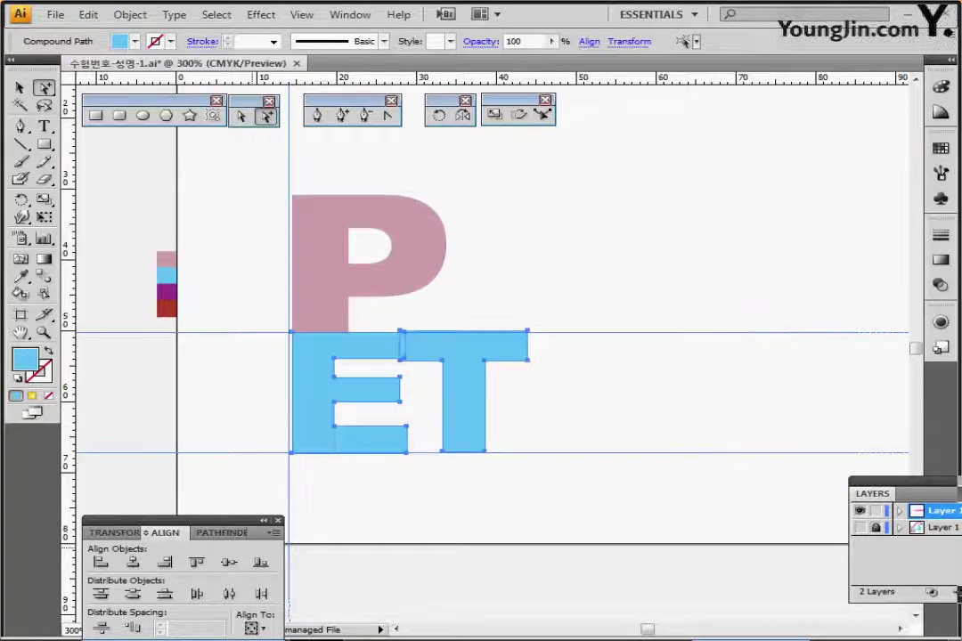
left_click(261, 563)
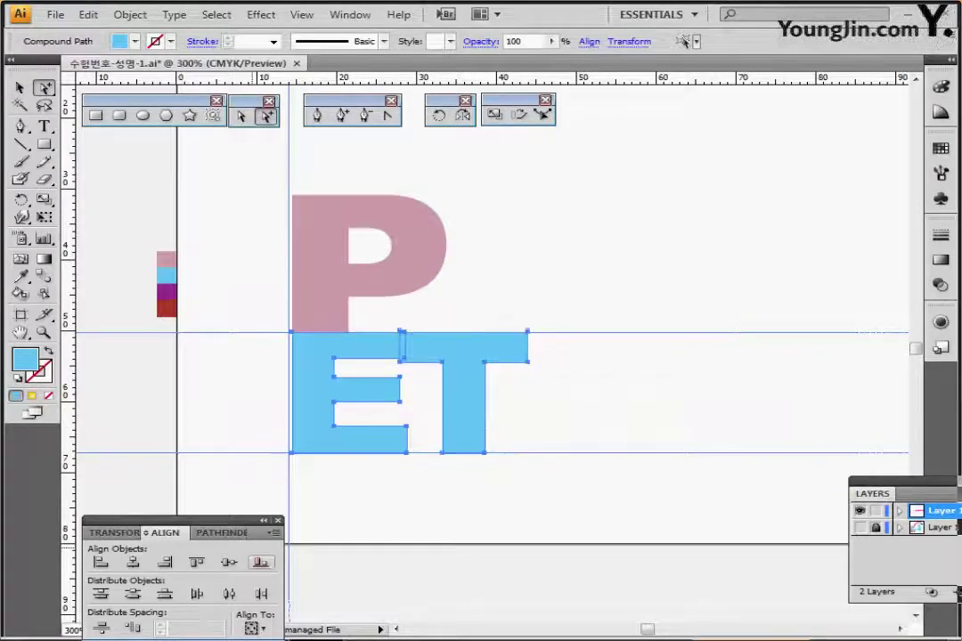
left_click_drag(178, 521, 179, 473)
left_click(356, 487)
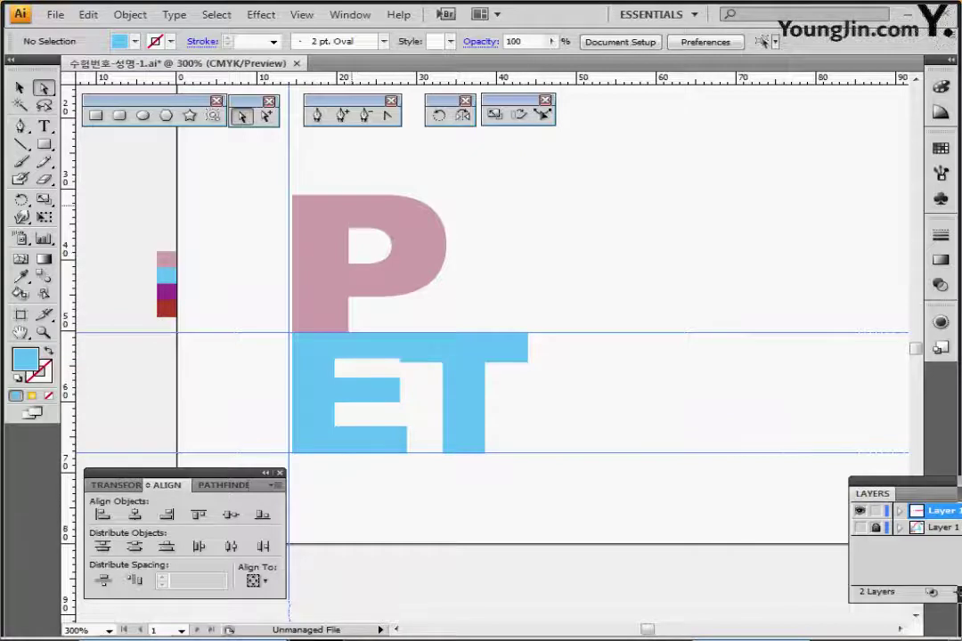
Select the inner stem anchor points of the P and E in outline view and average them along the vertical axis
key("ctrl+y")
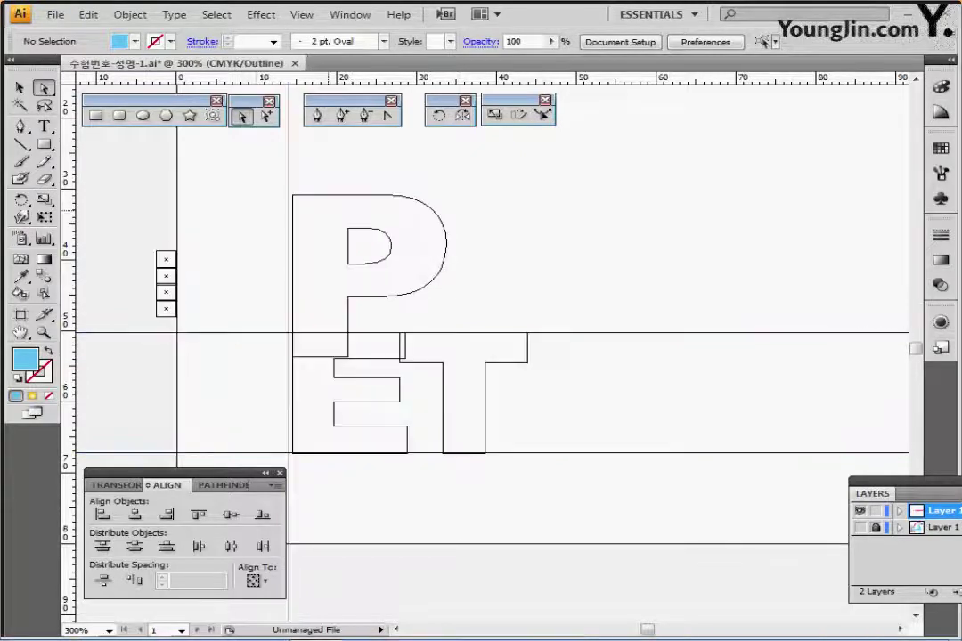
left_click_drag(322, 211, 361, 436)
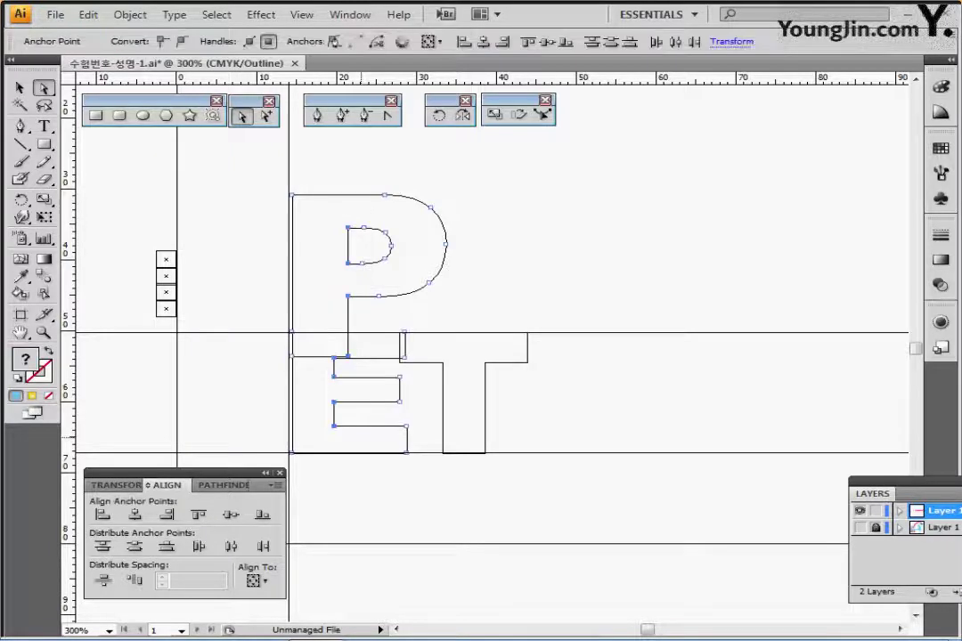
key("ctrl+y")
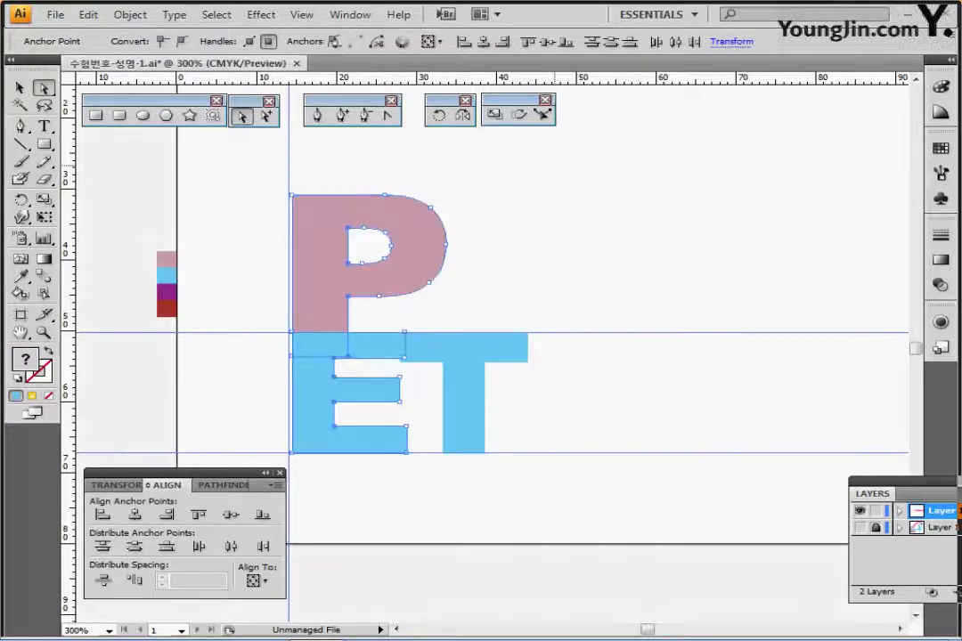
right_click(545, 186)
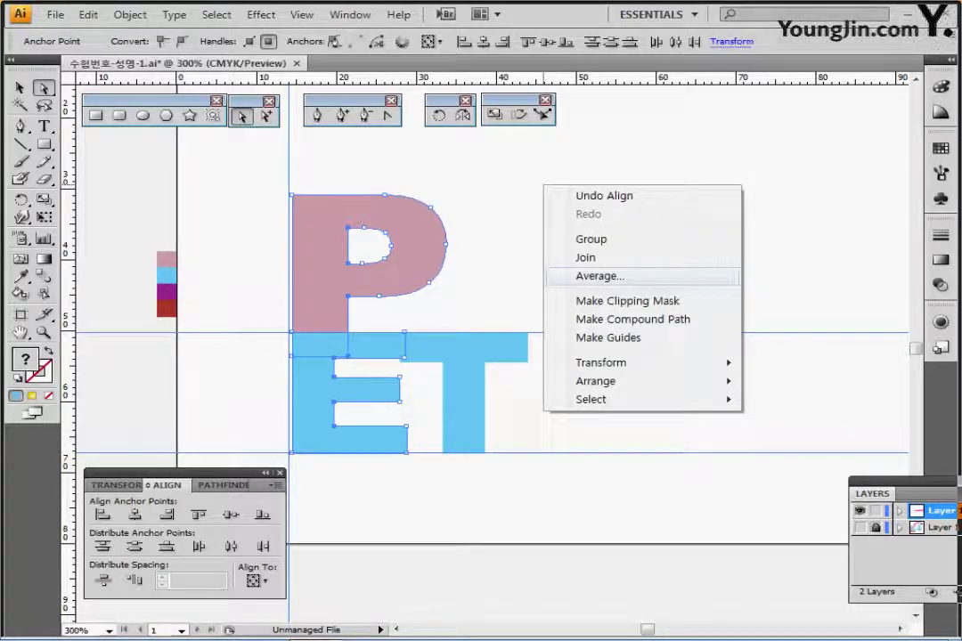
left_click(600, 276)
left_click_drag(419, 263, 572, 175)
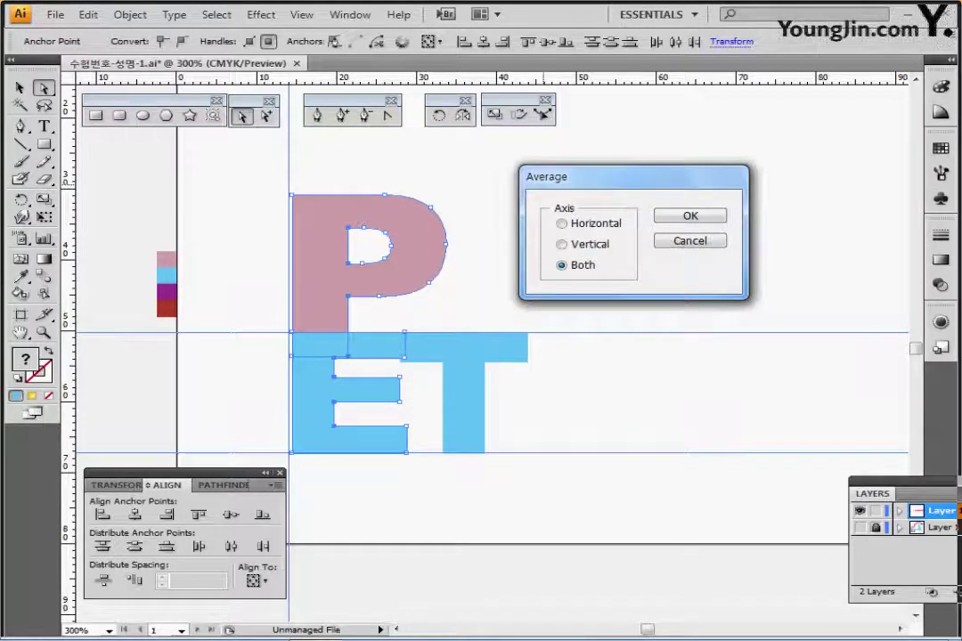
left_click(563, 244)
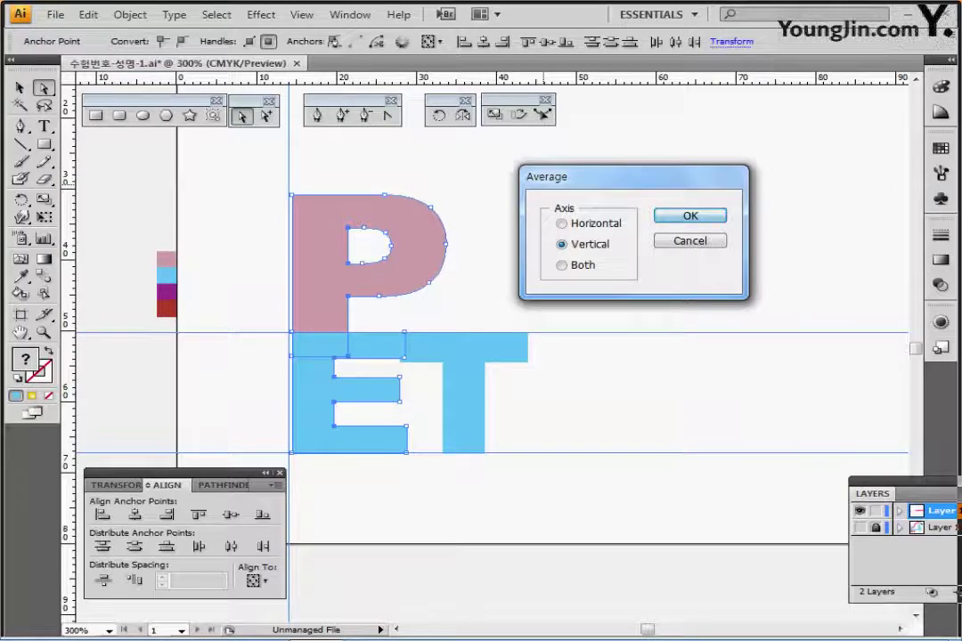
key("Return")
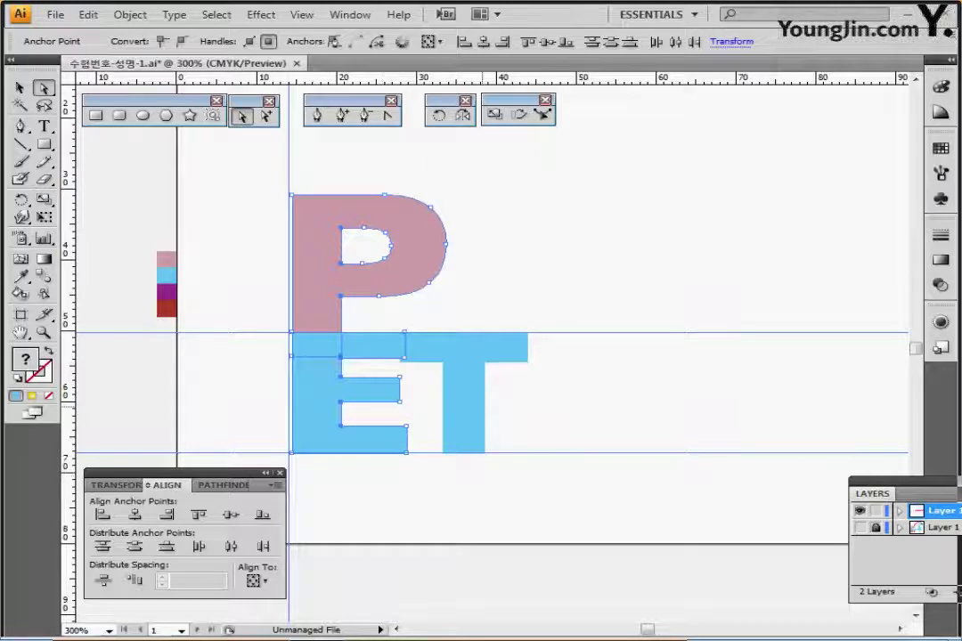
left_click(524, 412)
left_click(512, 353, "ctrl")
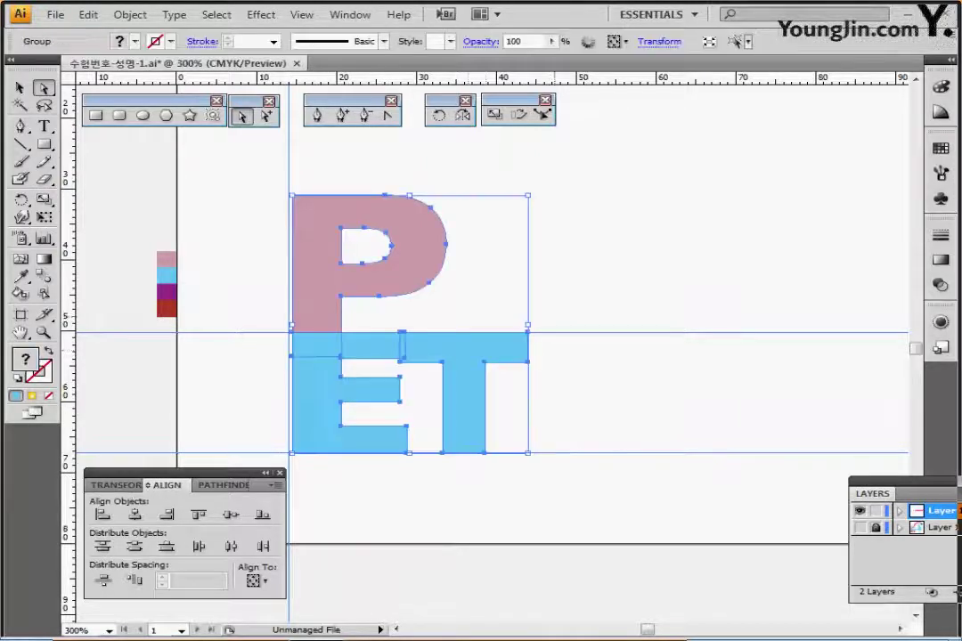
key("ctrl+shift+a")
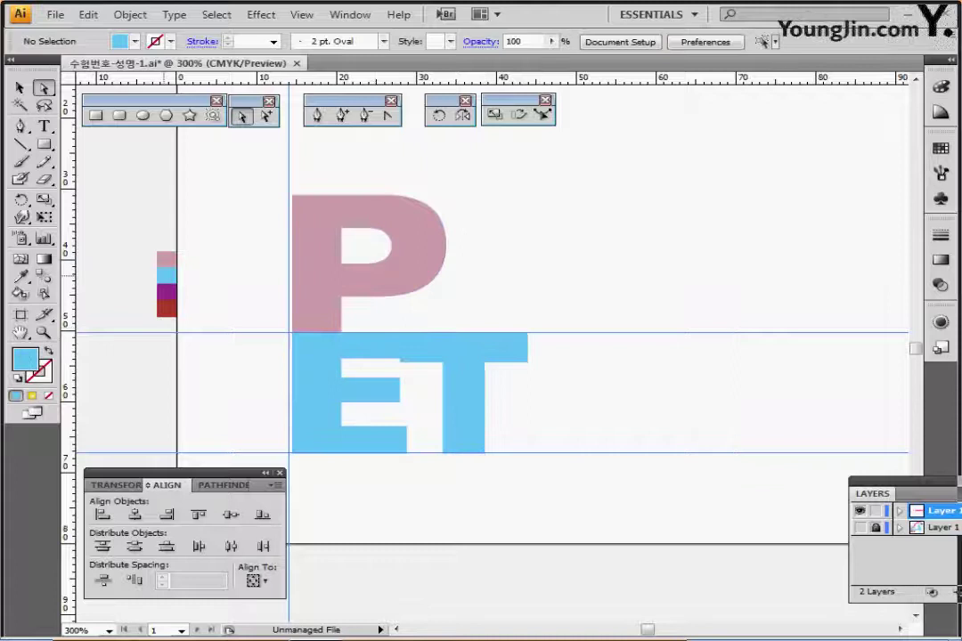
Using the reference layer as a guide, draw a light-blue bar about 60 × 4 mm from the E's top-left corner, then hide that layer
left_click(167, 275)
key("ctrl+shift+a")
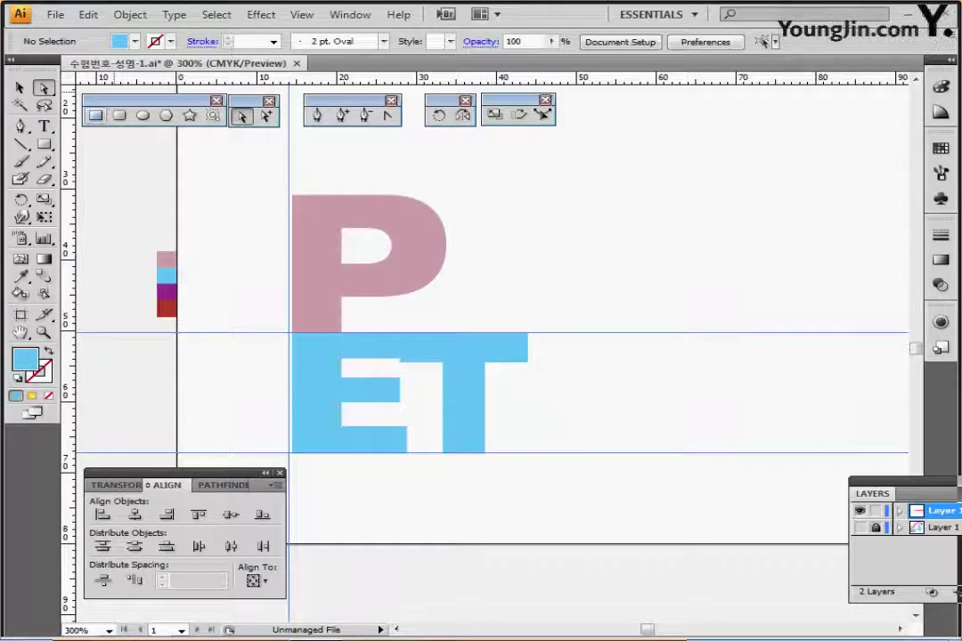
key("m")
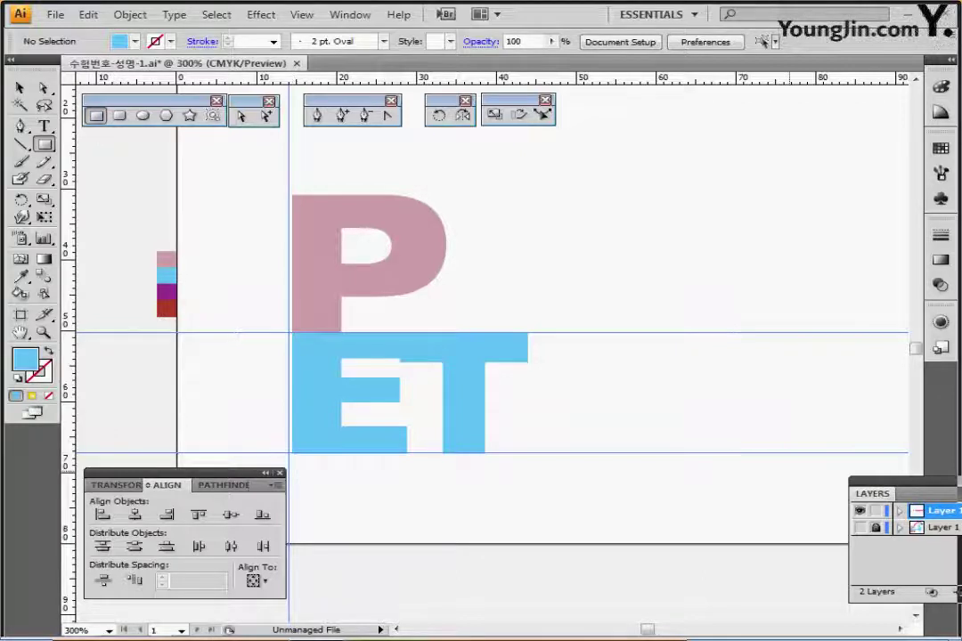
key("ctrl+y")
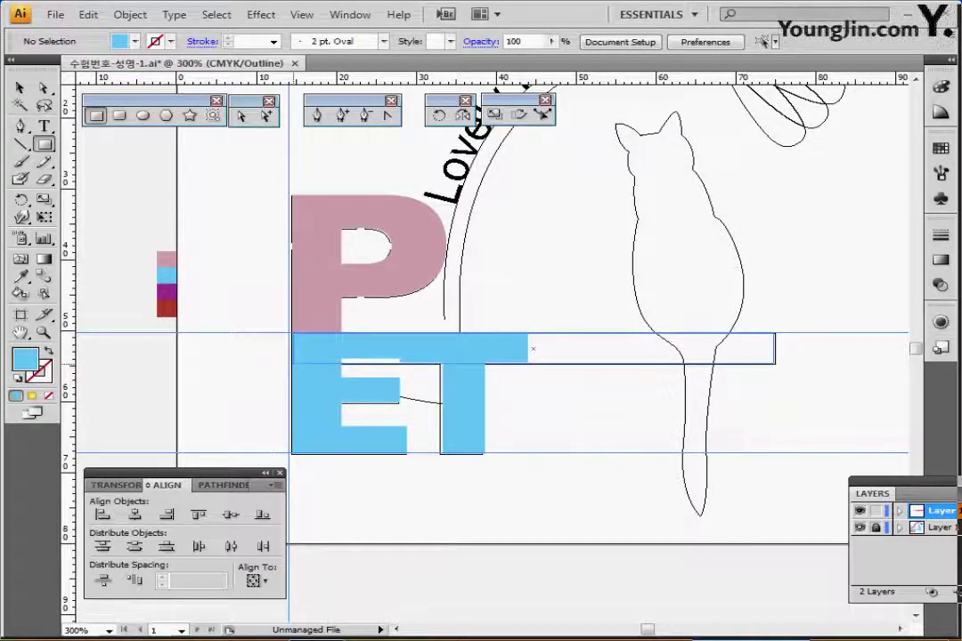
left_click_drag(293, 334, 775, 365)
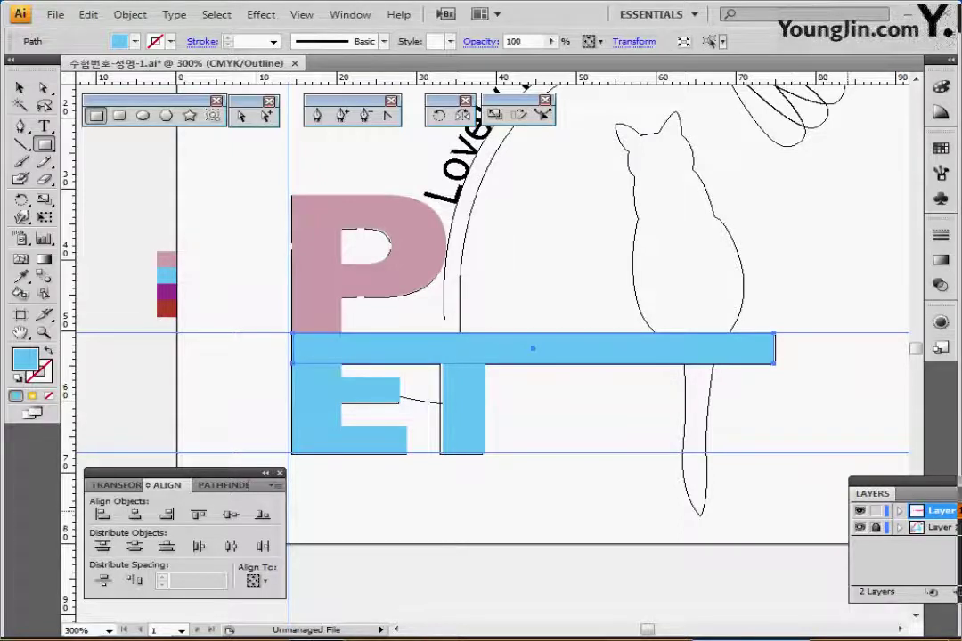
key("ctrl+y")
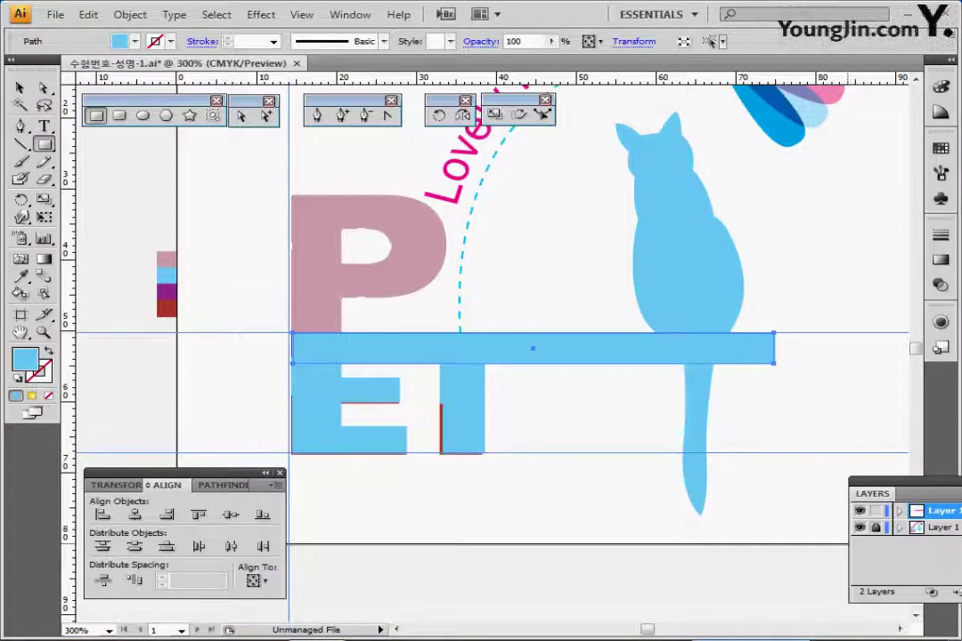
left_click(859, 528, "ctrl")
left_click(860, 528)
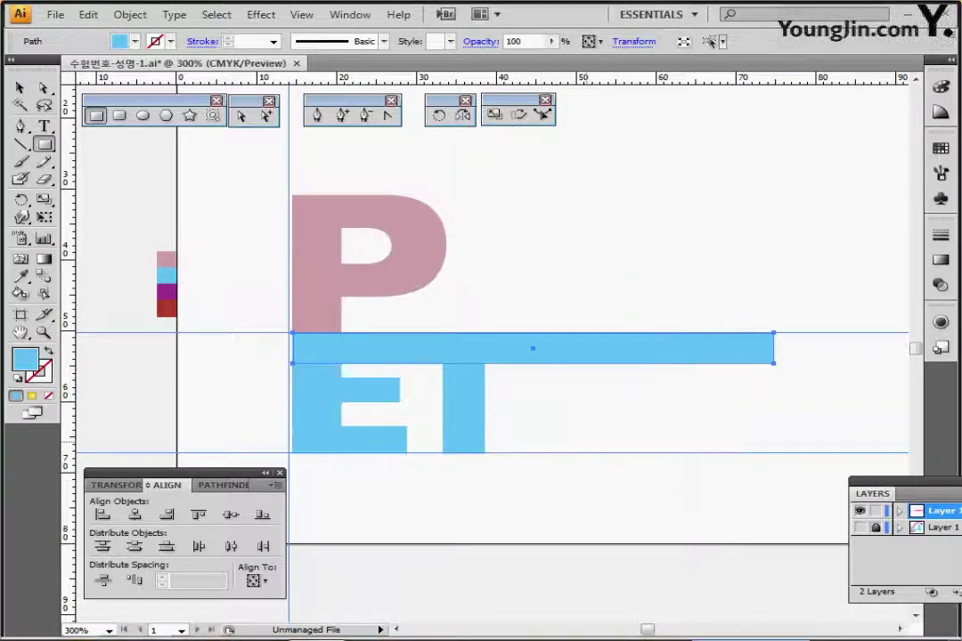
left_click(598, 441, "ctrl")
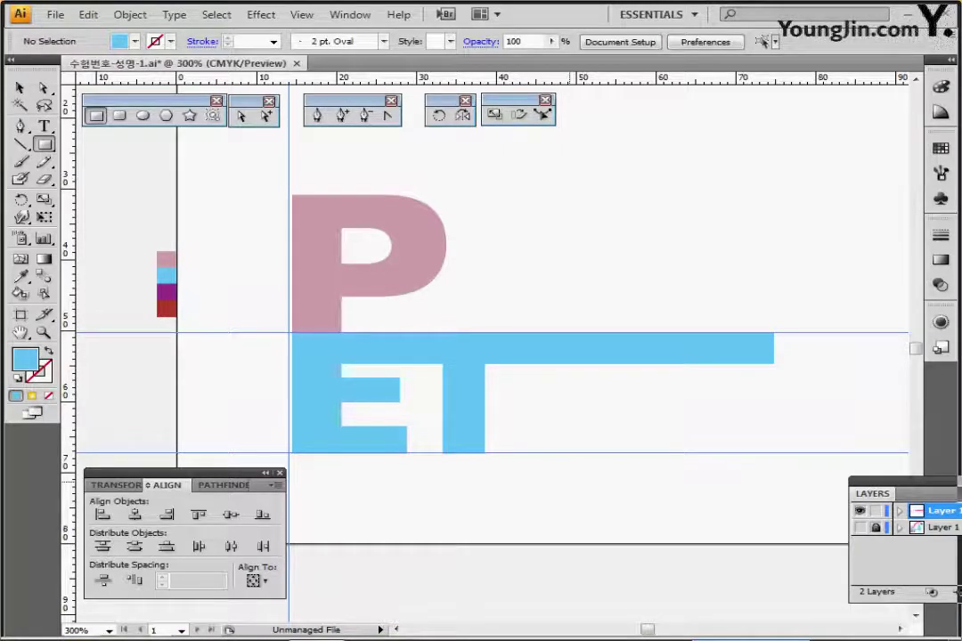
Select the E, the T and the long blue bar and unite them into one shape
left_click_drag(562, 497, 346, 354)
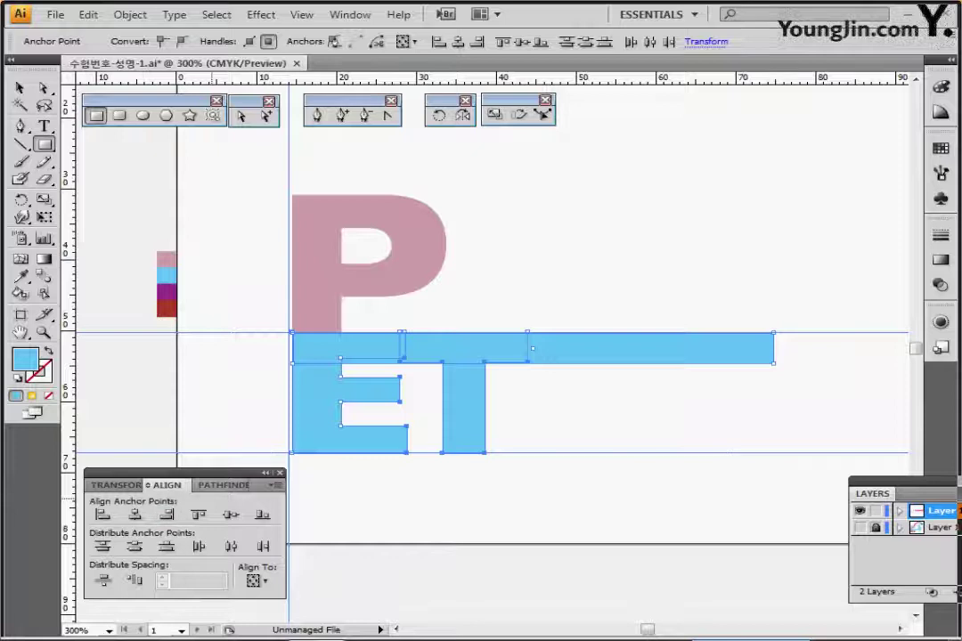
left_click(222, 485)
left_click(102, 516)
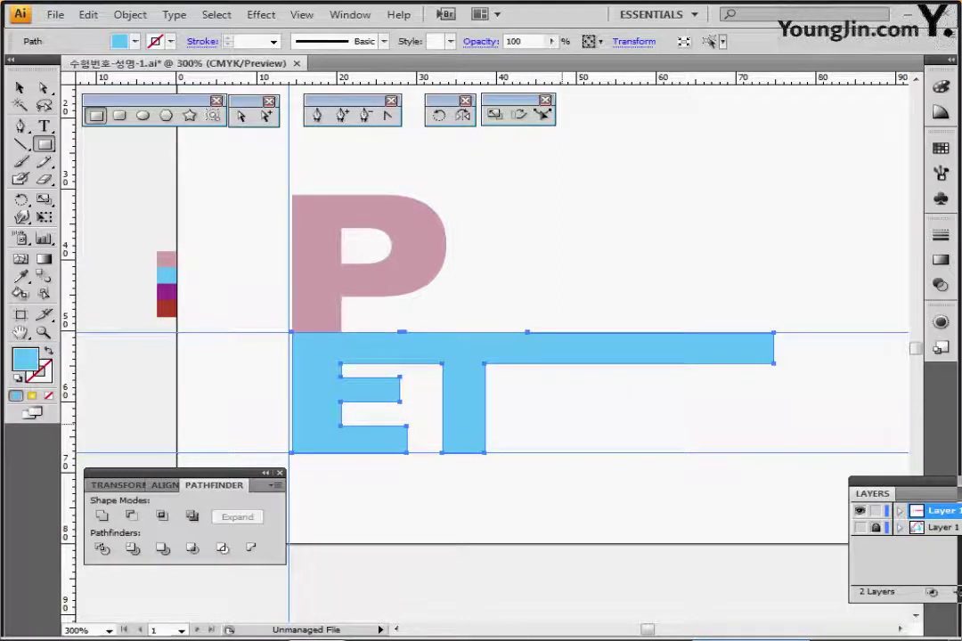
key("ctrl+shift+a")
Draw a thin horizontal rectangle about 25 mm long across the middle of the P, extending past both sides
key("ctrl+equal")
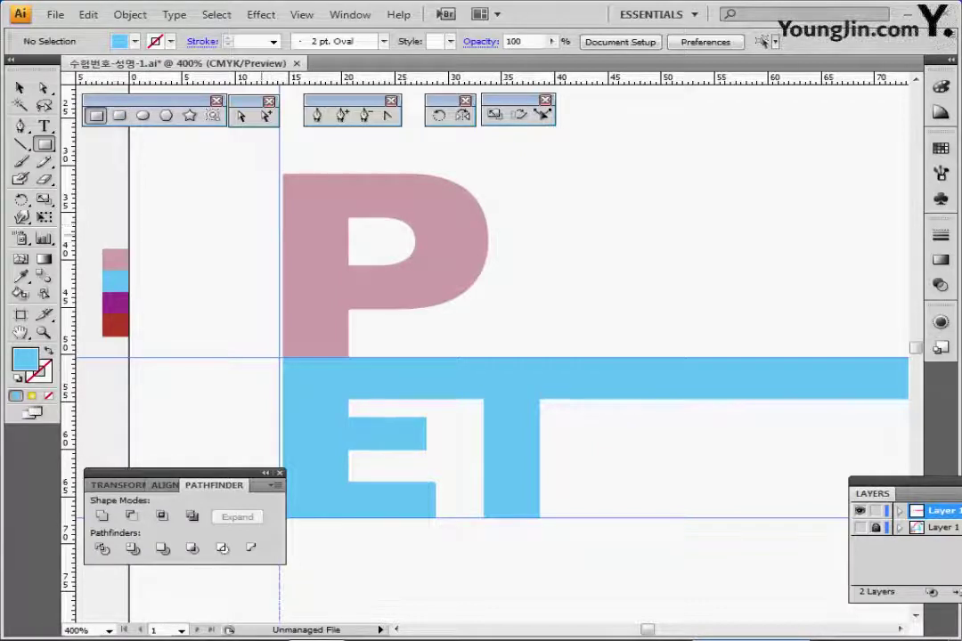
left_click_drag(260, 238, 516, 242)
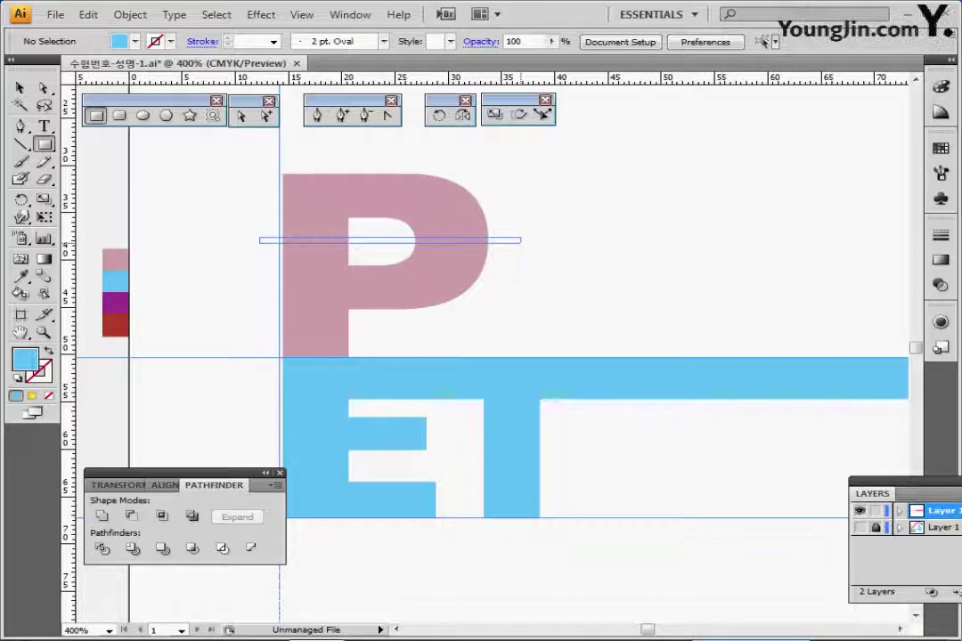
left_click_drag(521, 242, 521, 242)
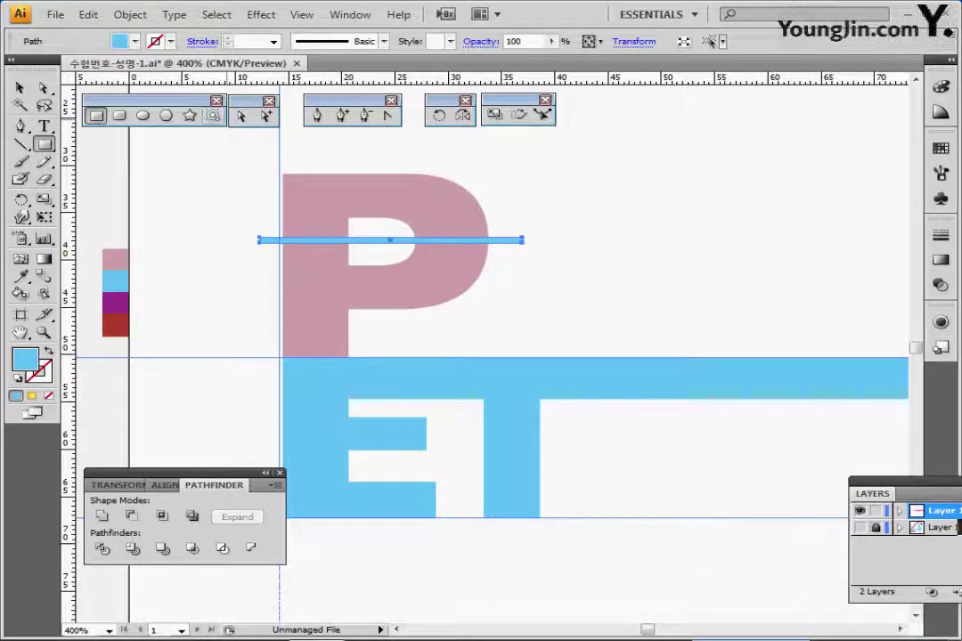
Make a copy of the thin bar rotated 90° and nudge it left so it crosses the middle of the P's counter
double_click(439, 116)
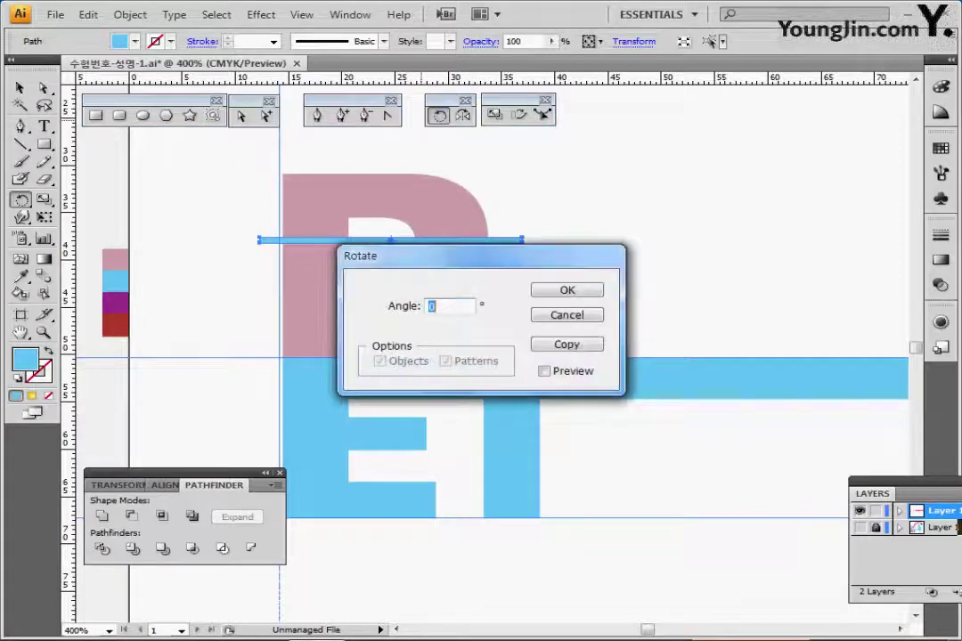
type("90")
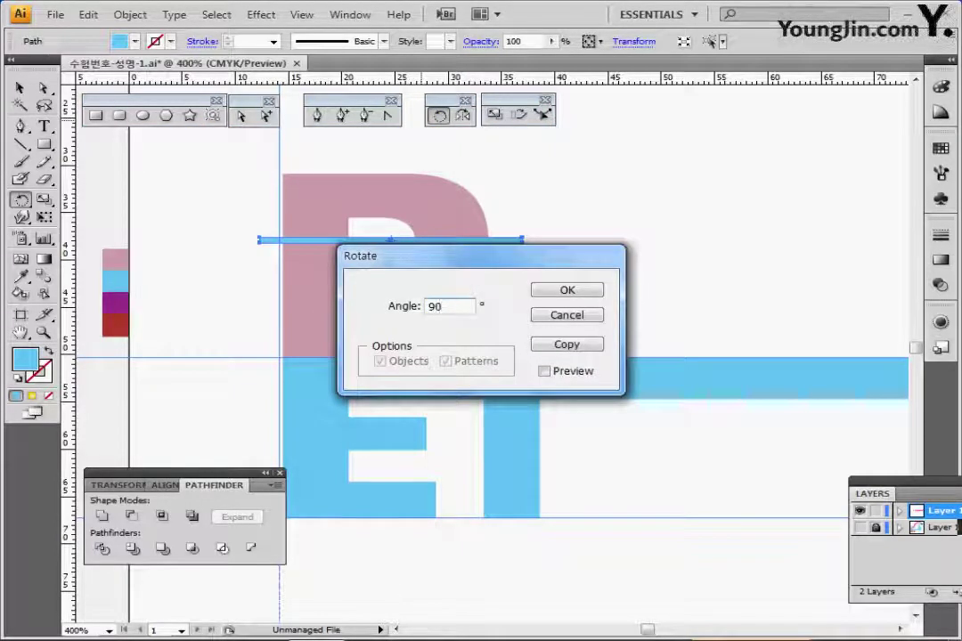
left_click(566, 344)
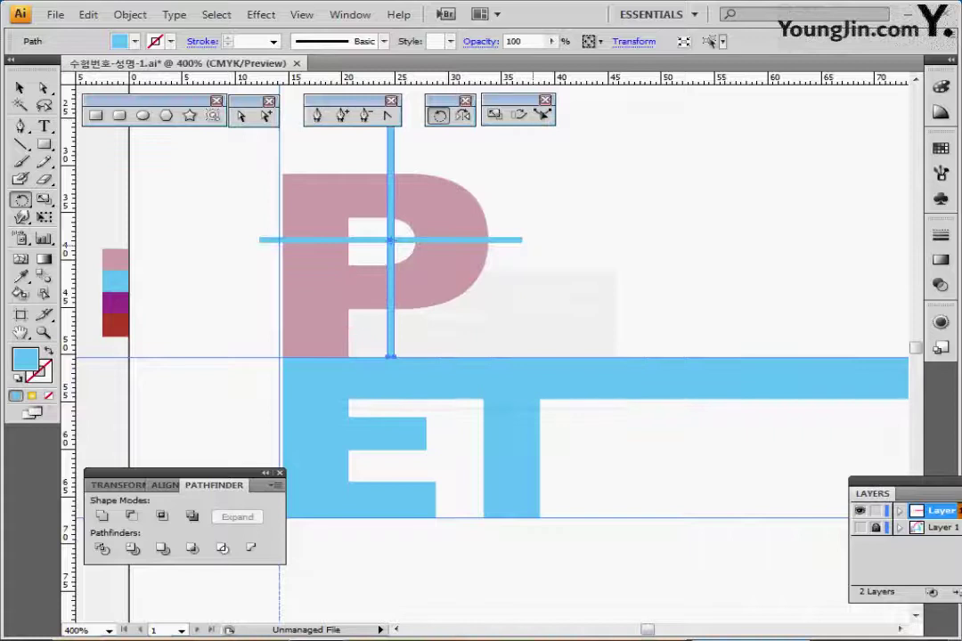
key("Left")
key("Left")
key("Left")
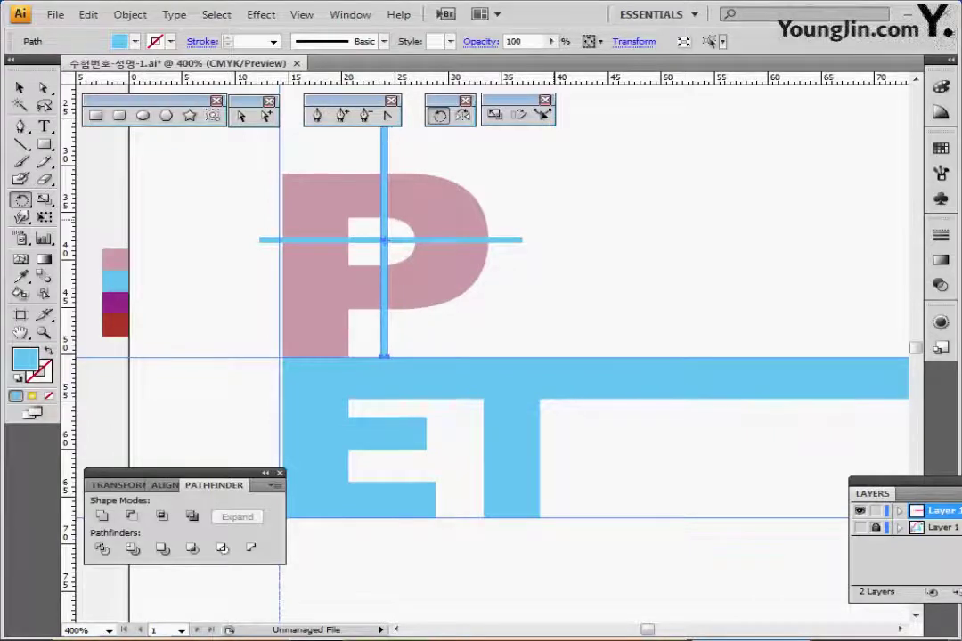
key("Left")
key("Left")
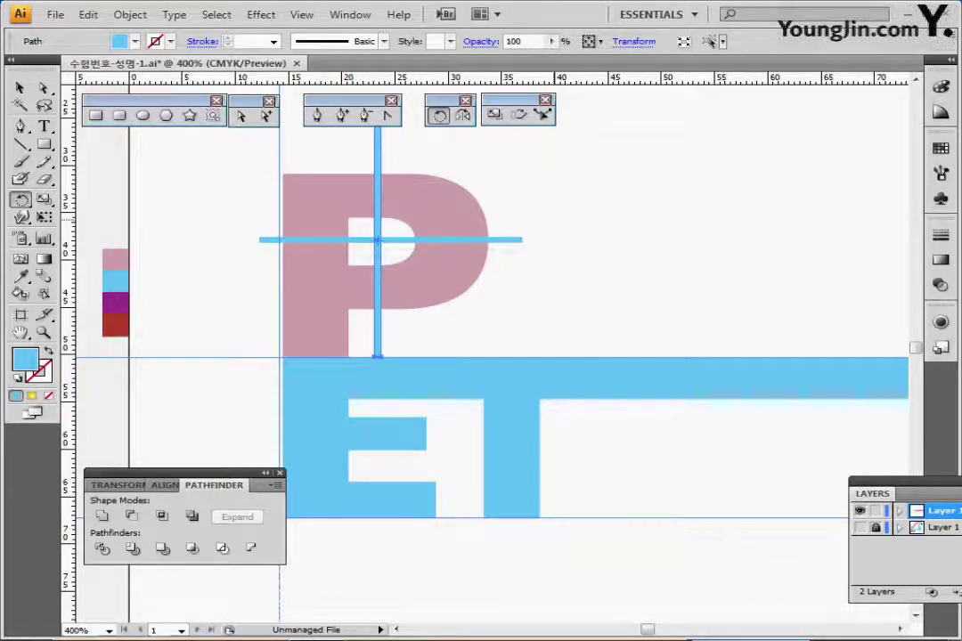
key("Right")
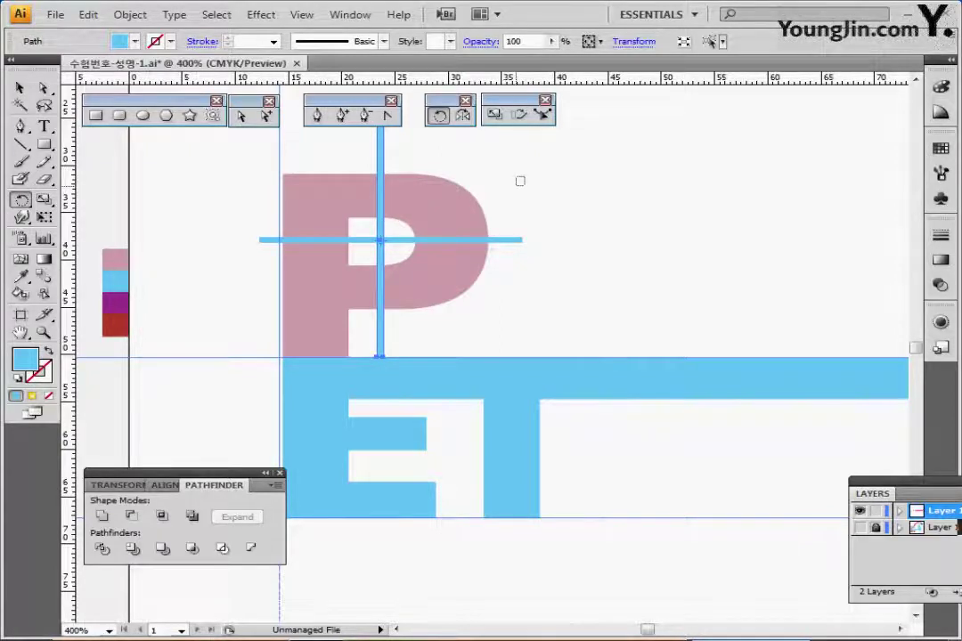
Select the P with both thin bars and subtract the bars with Minus Front to cut the P into pieces
mouse_move(524, 177)
left_mouse_down()
mouse_move(271, 238)
mouse_move(222, 306)
left_mouse_up()
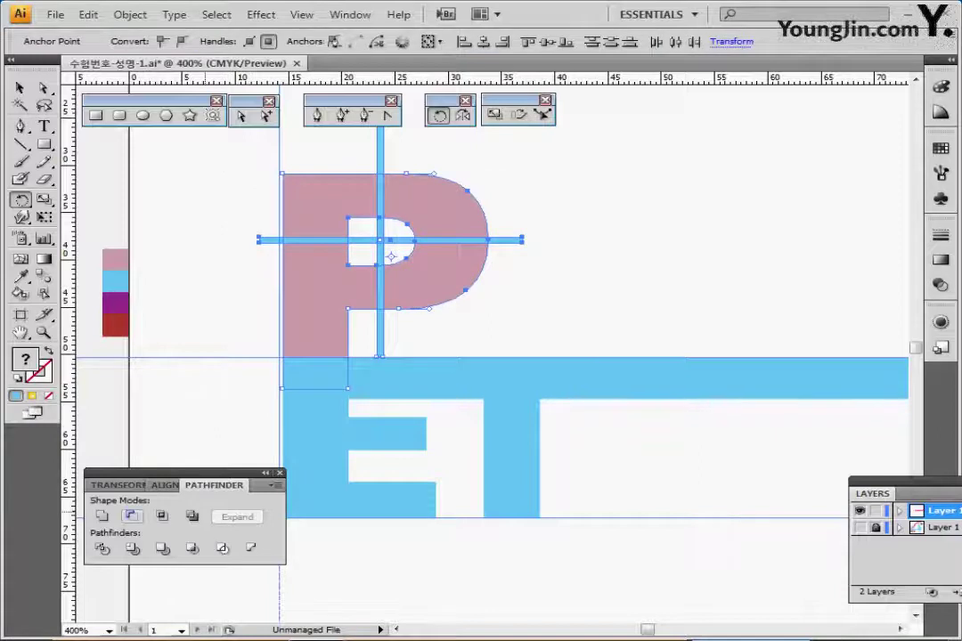
left_click(131, 515)
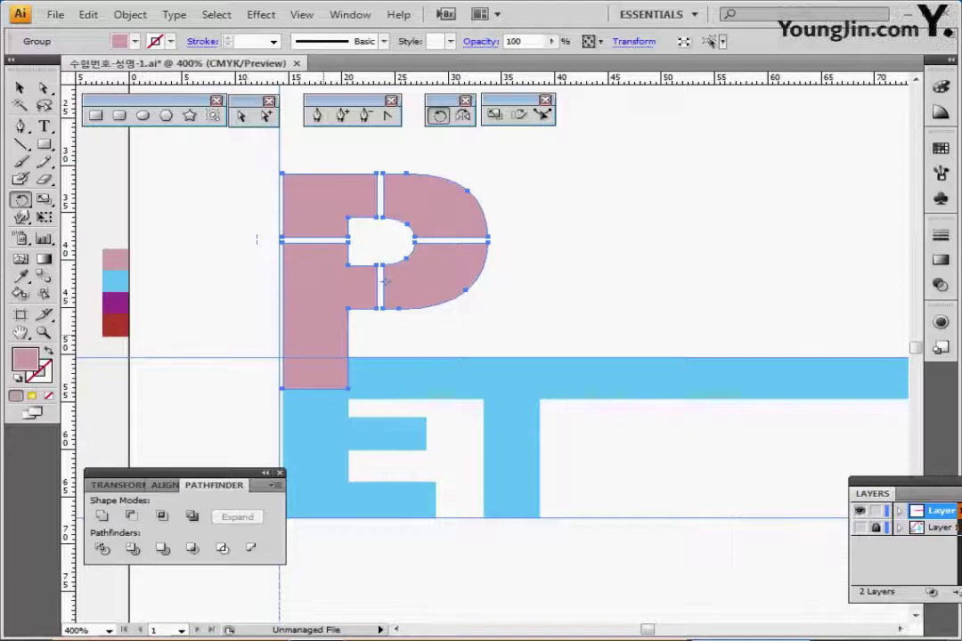
left_click_drag(257, 239, 252, 206)
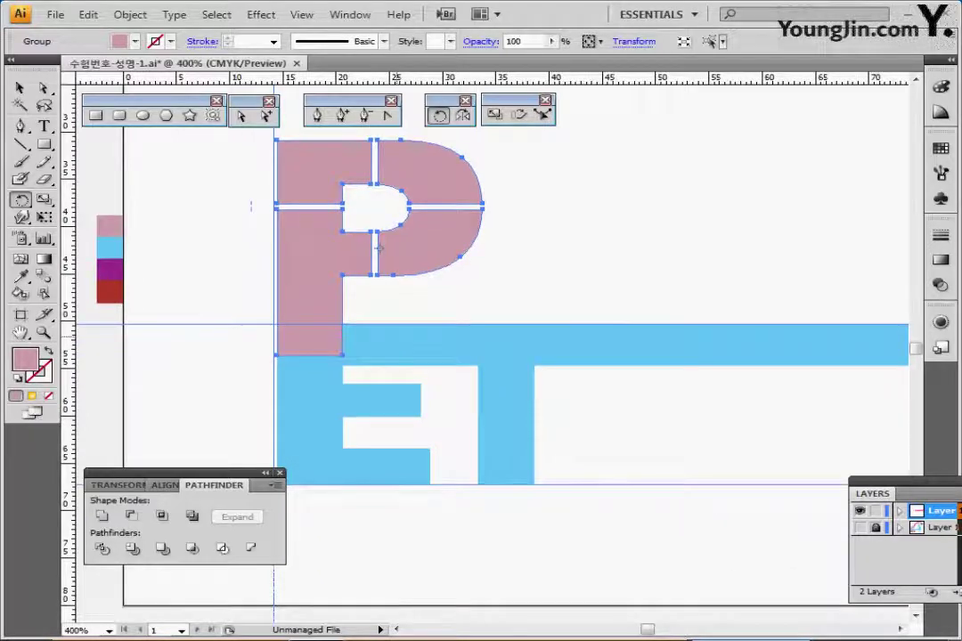
left_click_drag(358, 322, 383, 296)
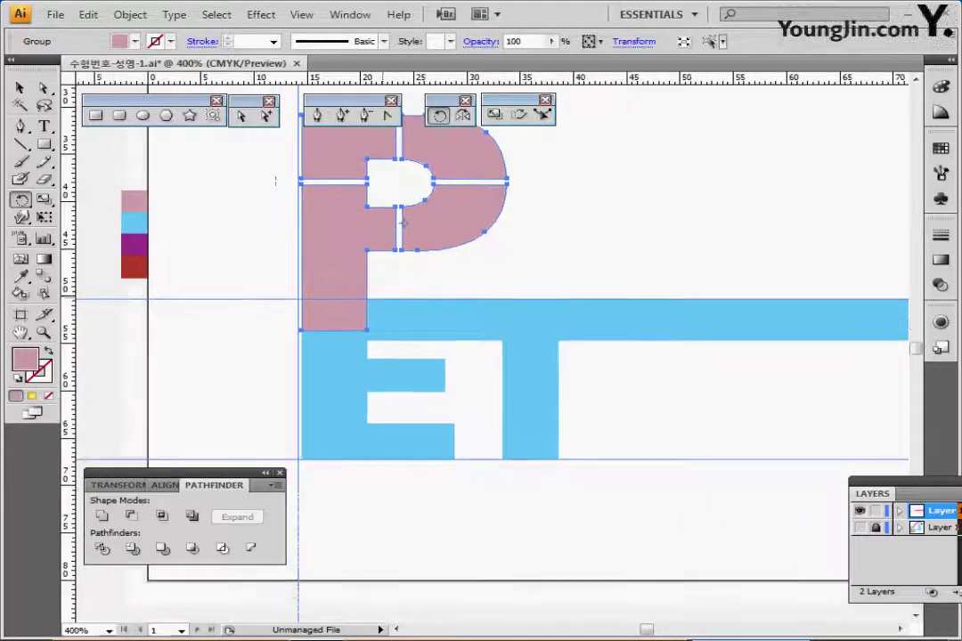
key("ctrl+shift+a")
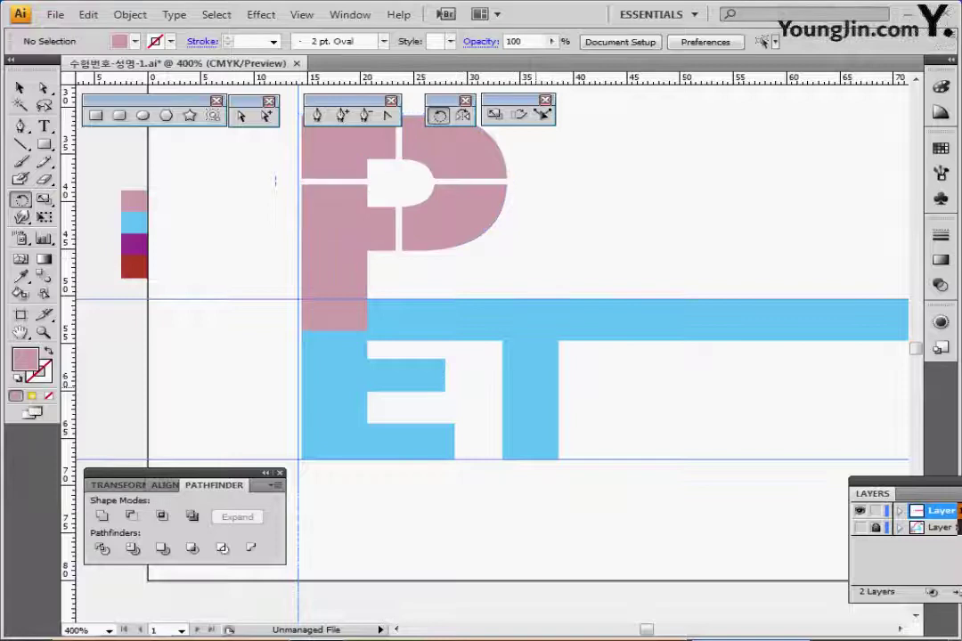
Over the reference layer in Outline view, draw a wavy open Pen path about 32 mm wide across the E and T, then fine-tune its start and crest anchors
key("ctrl+minus")
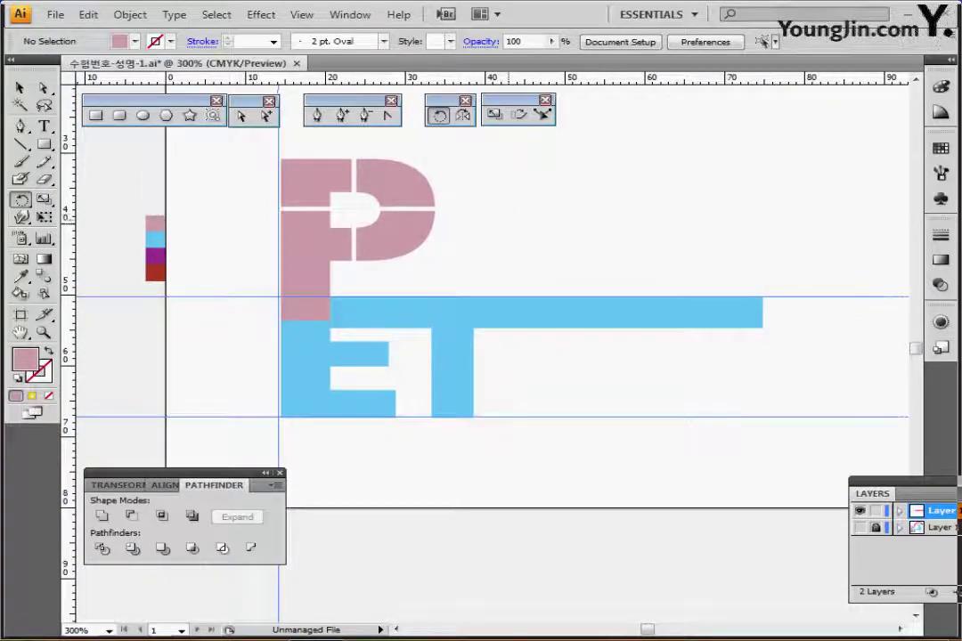
key("p")
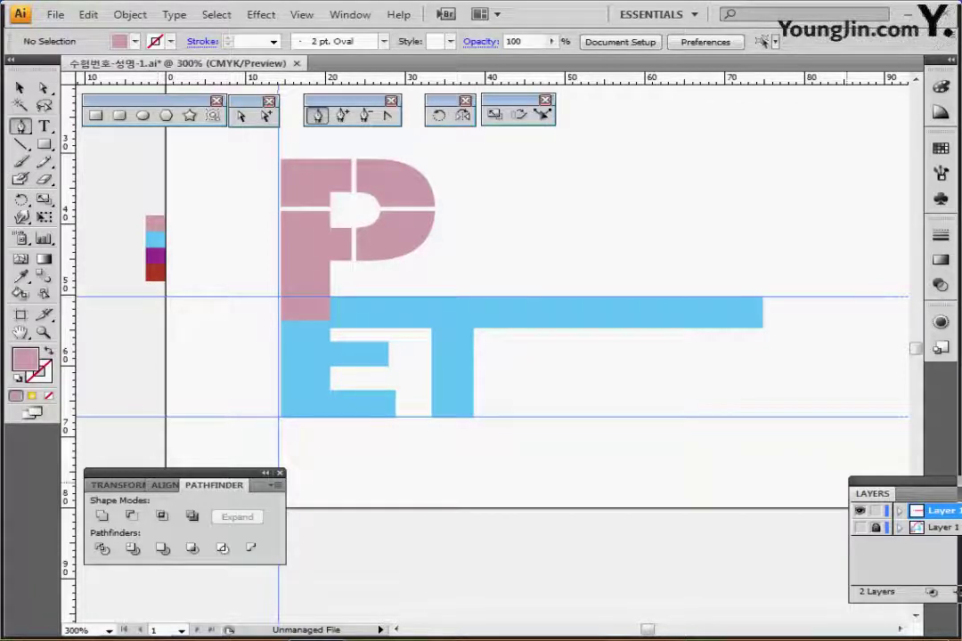
key("ctrl+y")
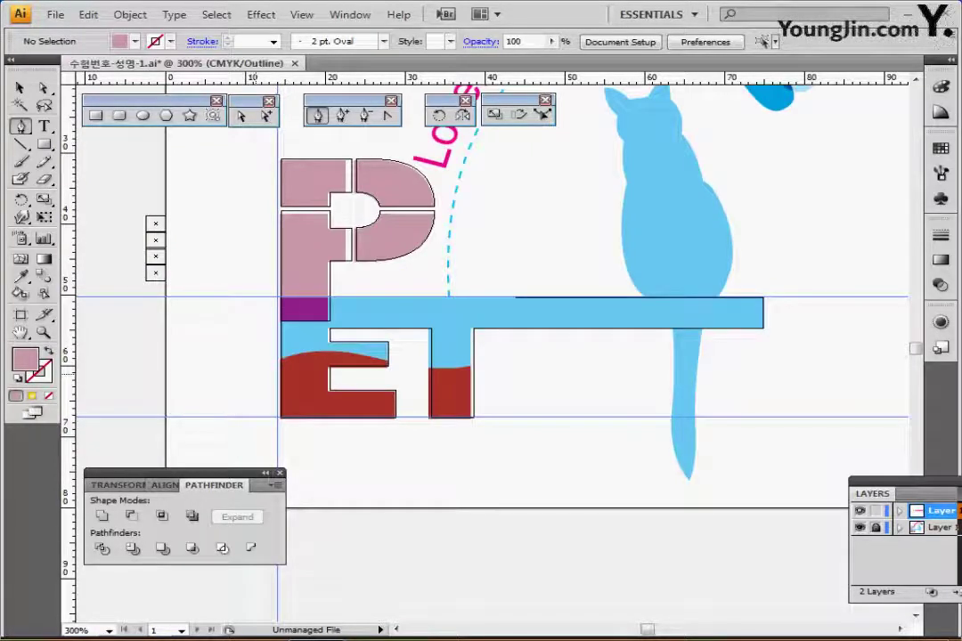
left_click(250, 373)
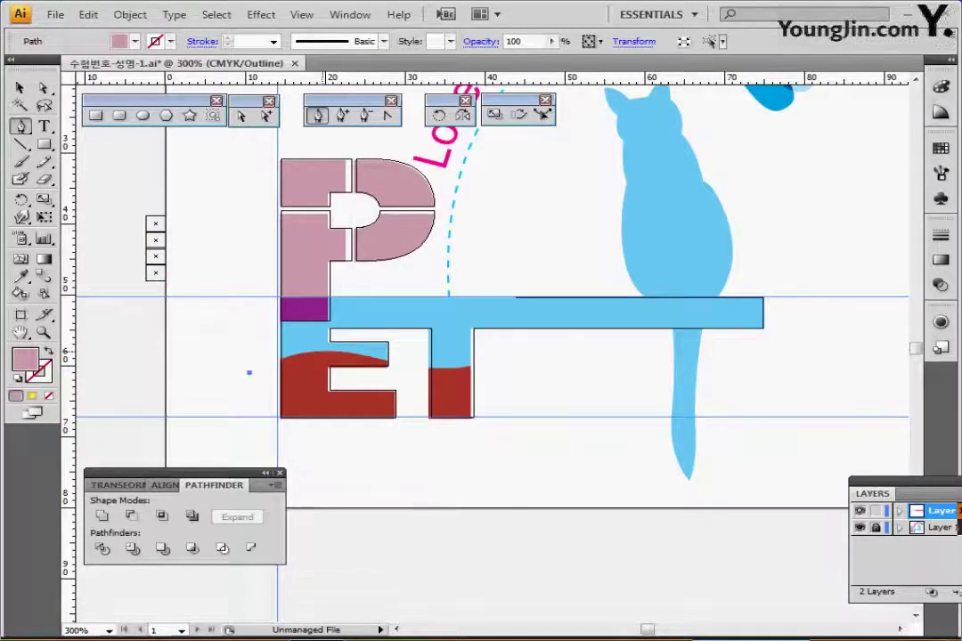
left_click_drag(321, 351, 365, 354)
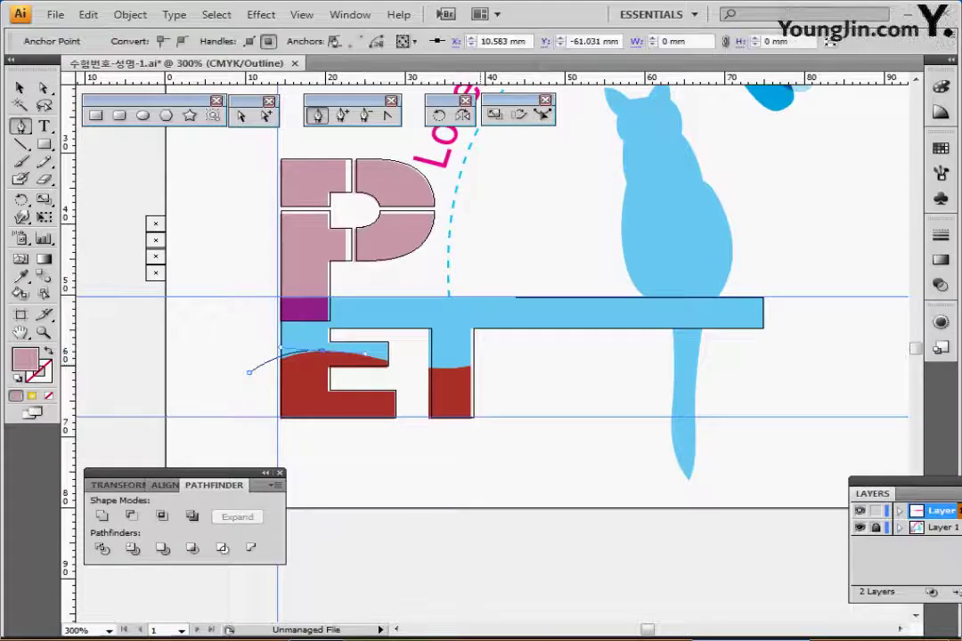
left_click_drag(492, 359, 584, 343)
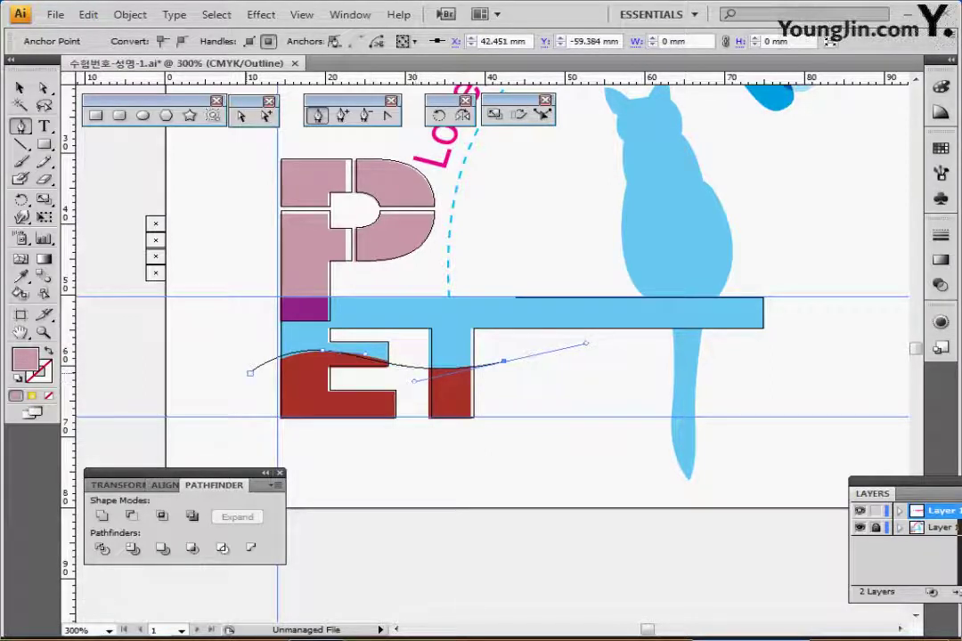
left_click_drag(251, 373, 250, 376)
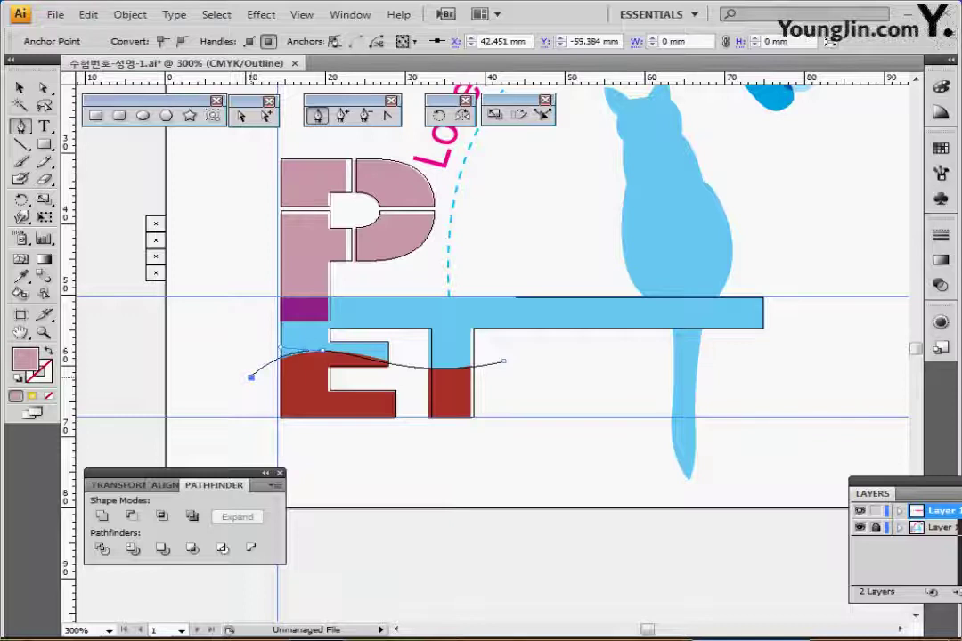
left_click(322, 351, "ctrl")
left_click_drag(321, 351, 319, 350)
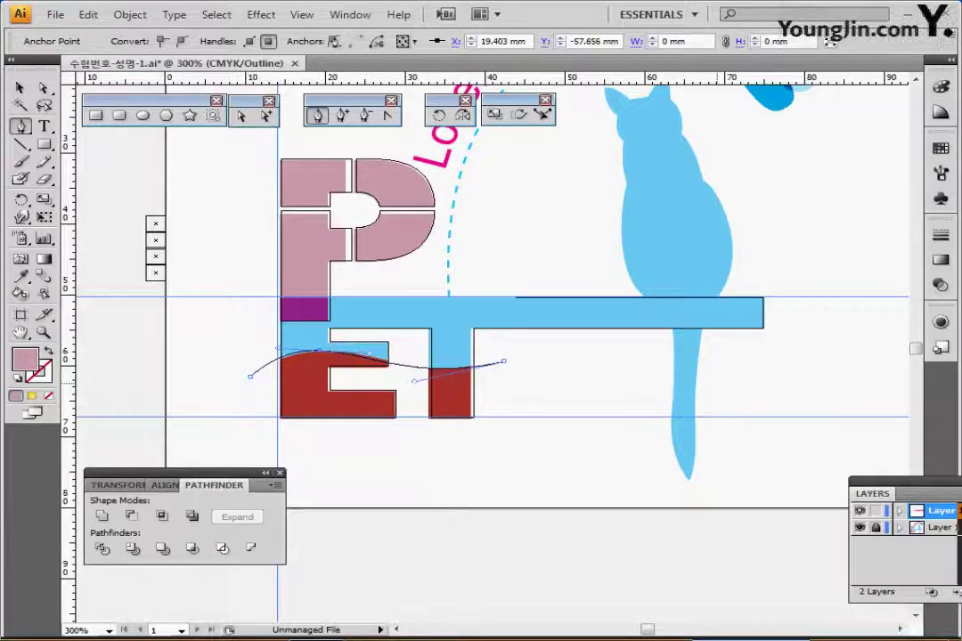
Hide the reference layer, return to Preview and swap the wavy path's fill and stroke so it is only stroked
left_click(860, 527)
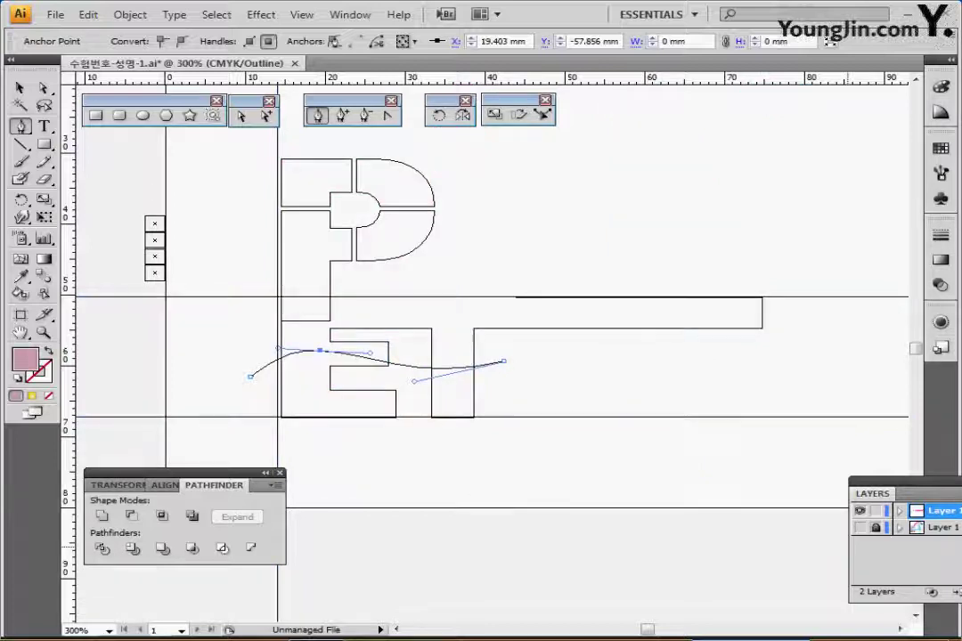
key("ctrl+y")
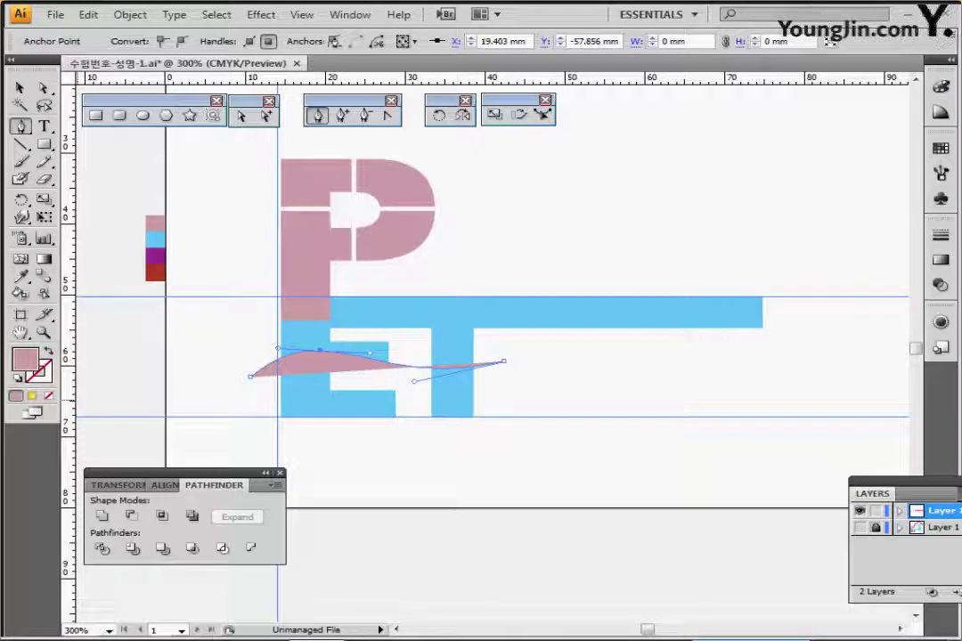
key("shift+x")
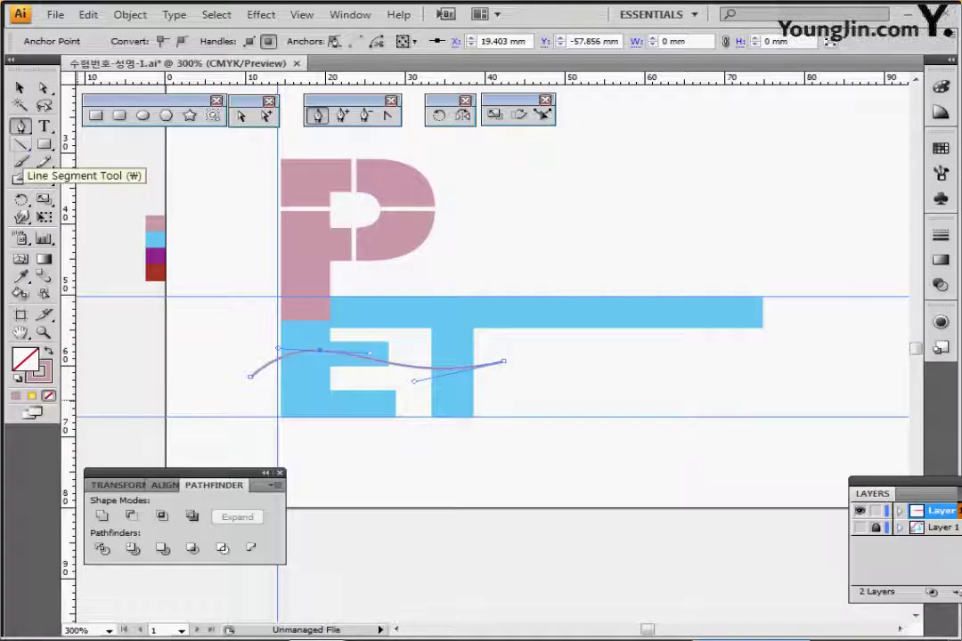
Select the P pieces, the ET shape and the wavy path together and split them with Pathfinder Divide
left_click(19, 87)
key("ctrl+a")
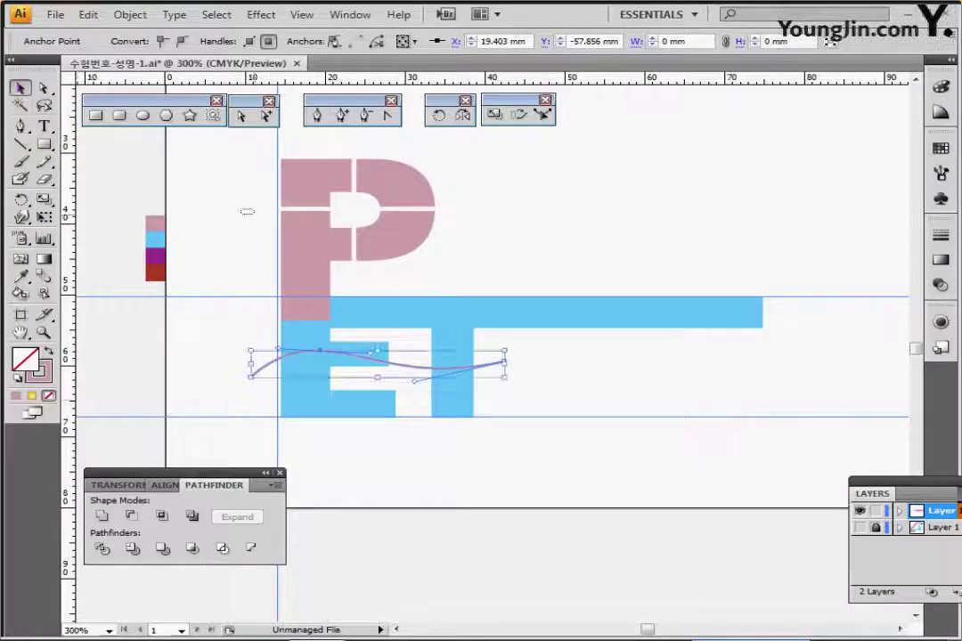
left_click_drag(242, 210, 521, 413)
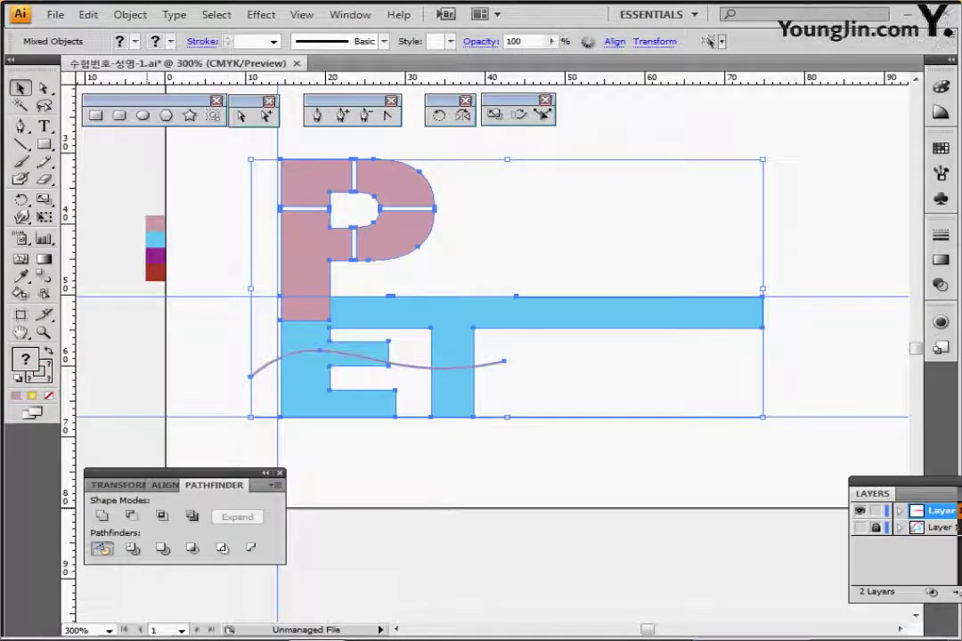
left_click(102, 549)
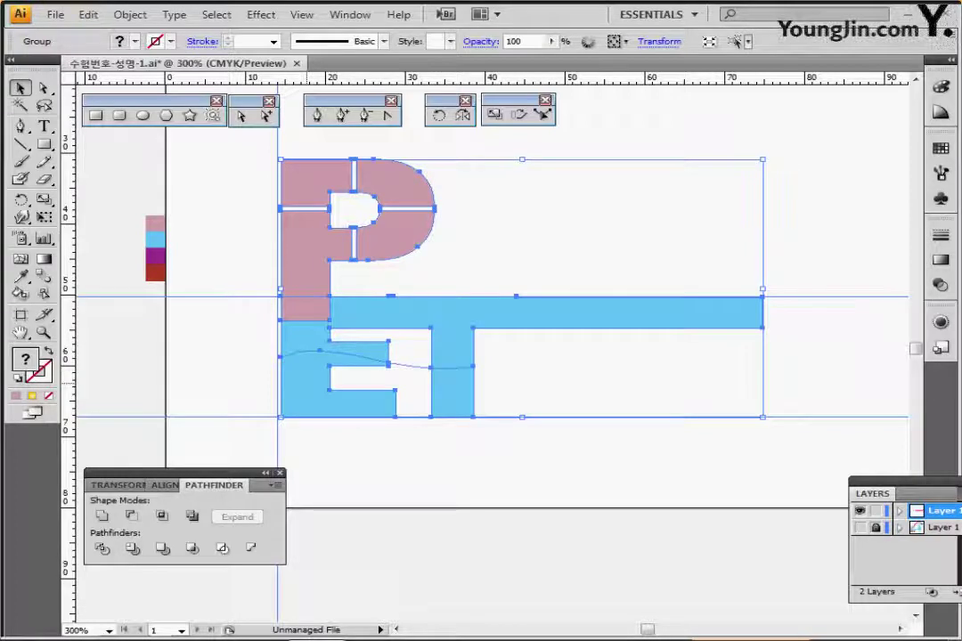
Isolate the divided group and recolor the small overlap at the foot of the P with the purple swatch color
double_click(319, 373)
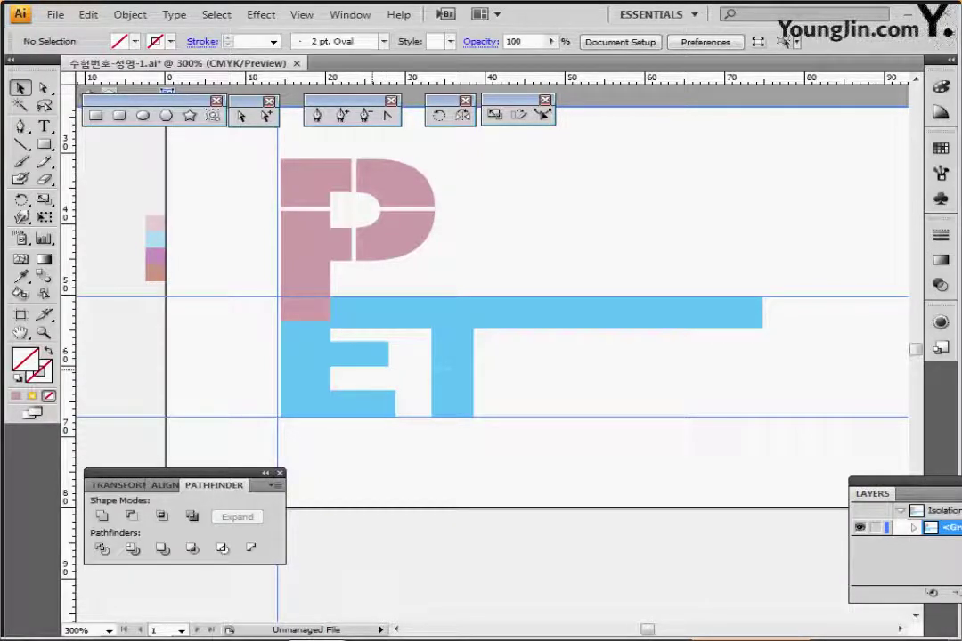
left_click(367, 403)
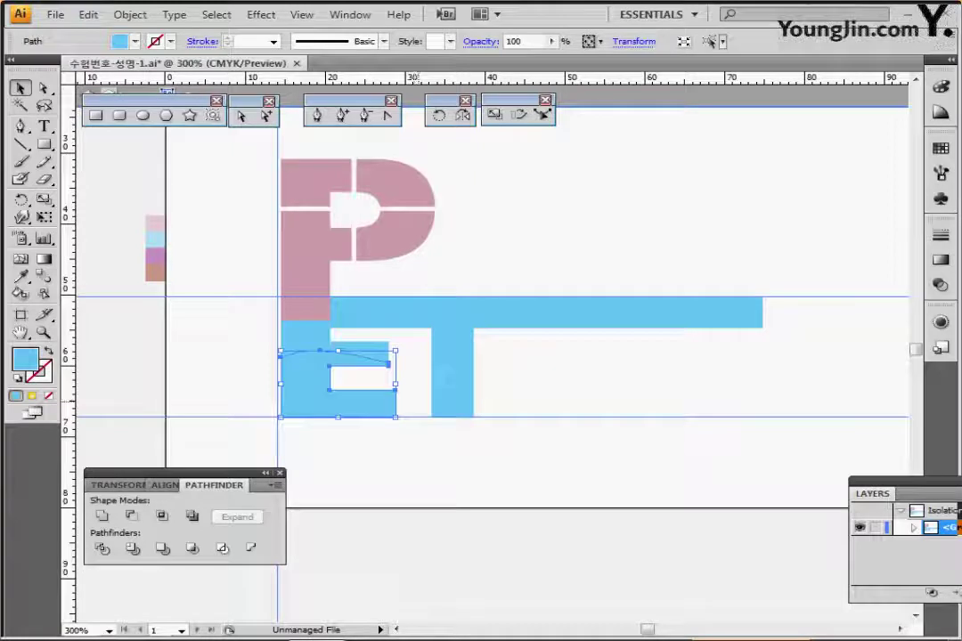
left_click(313, 306)
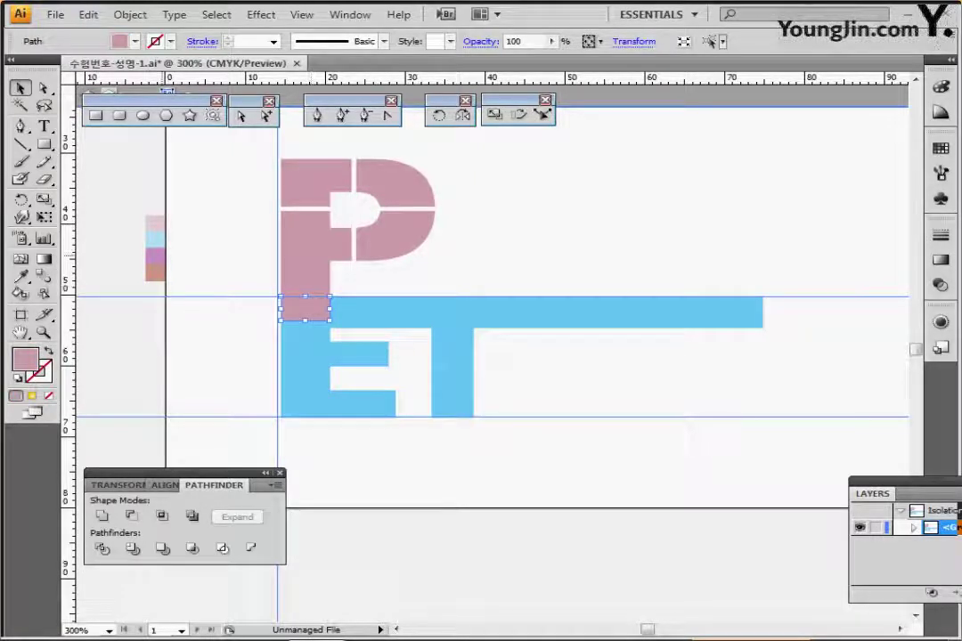
key("i")
left_click(155, 257)
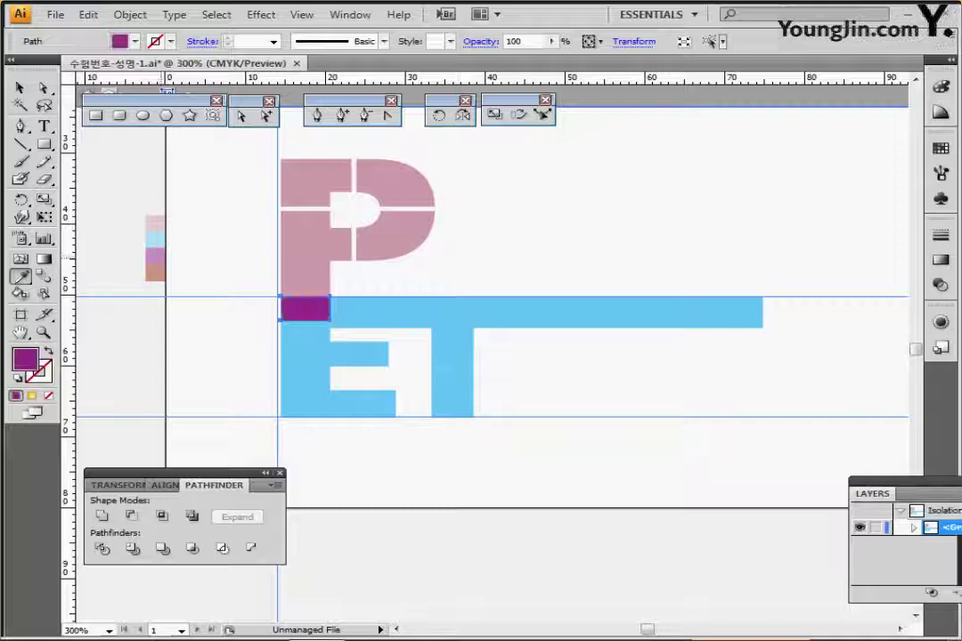
Recolor the lower parts of the E and the T below the wave with the dark red swatch color
left_click(312, 370, "ctrl")
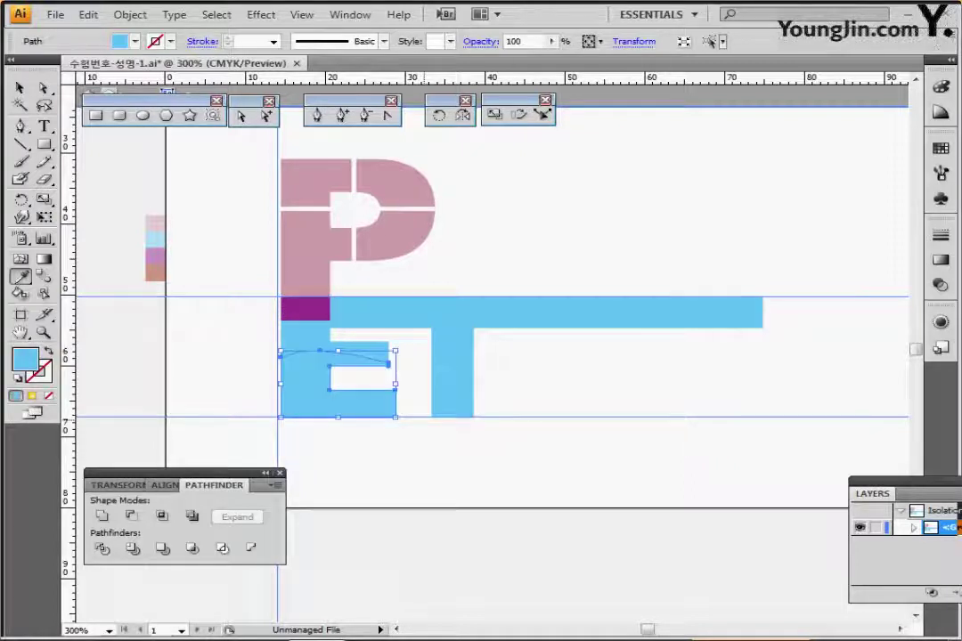
left_click(457, 403, "ctrl+shift")
left_click(156, 274)
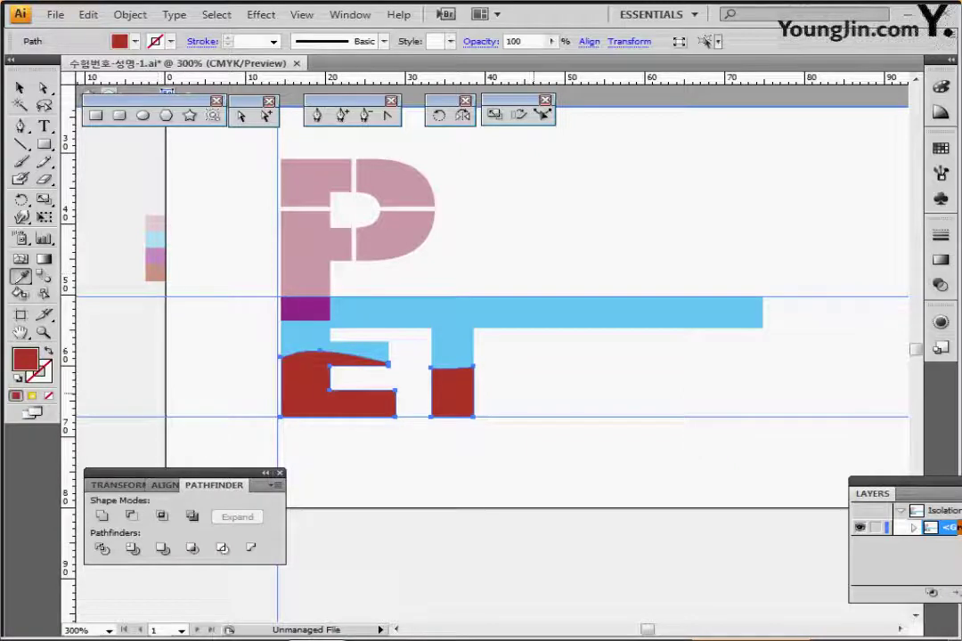
Delete the unfilled leftover piece between the E and the T and leave isolation mode
left_click(407, 357, "ctrl")
left_click(407, 356, "ctrl")
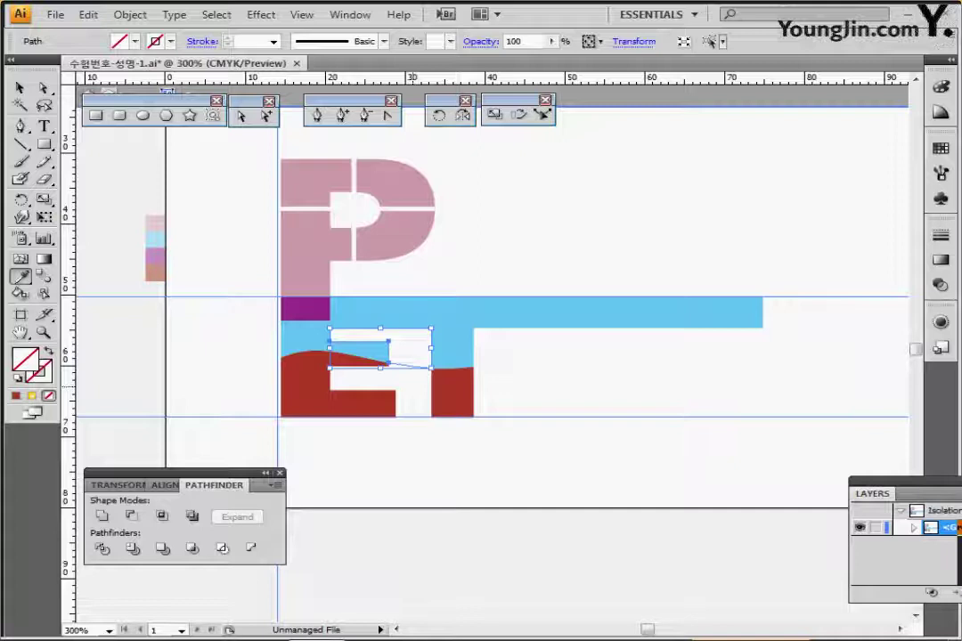
key("Delete")
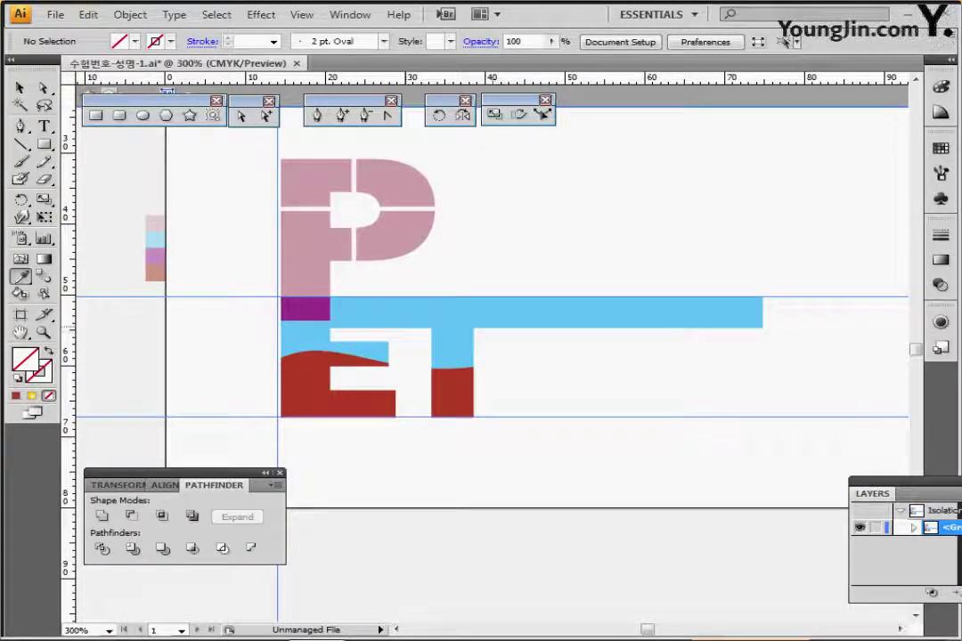
key("Escape")
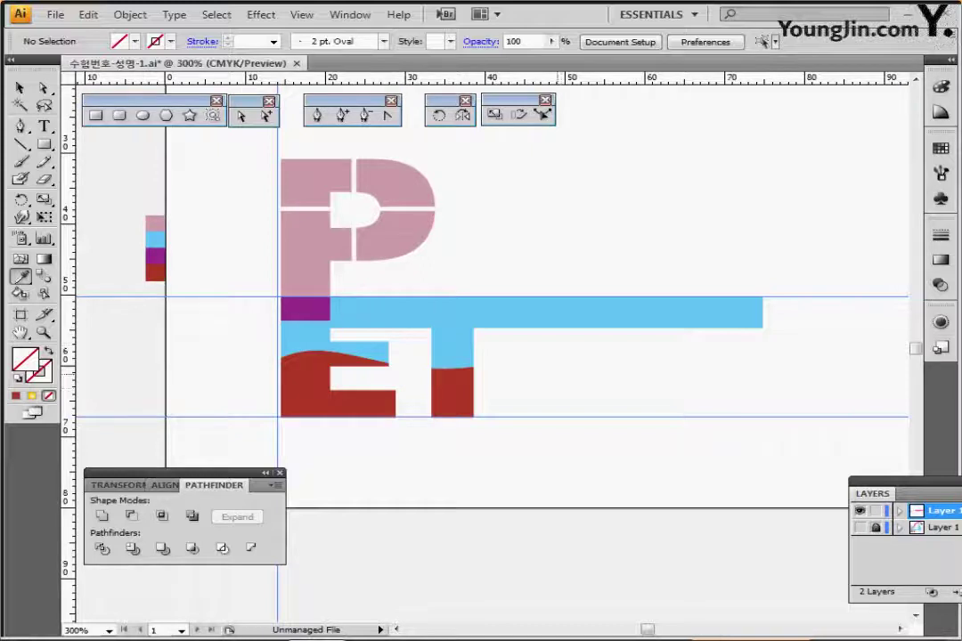
Show the reference layer in Outline view and start a Pen path tracing the cat's head from between the ears over the right ear
left_click_drag(541, 355, 490, 386)
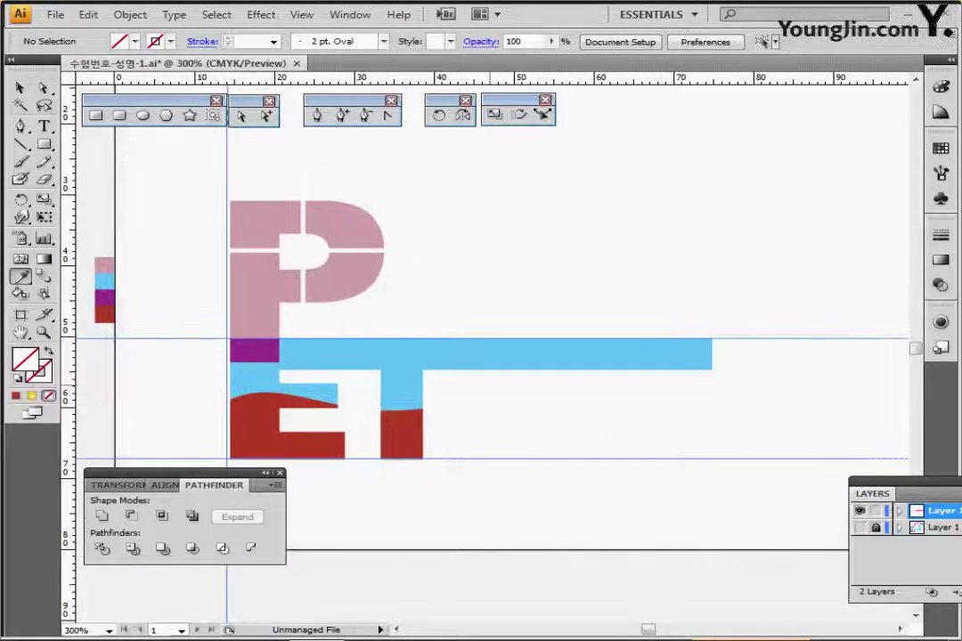
scroll(490, 294, "right", 2)
left_click_drag(429, 355, 418, 388)
left_click(859, 528)
scroll(490, 294, "right", 1)
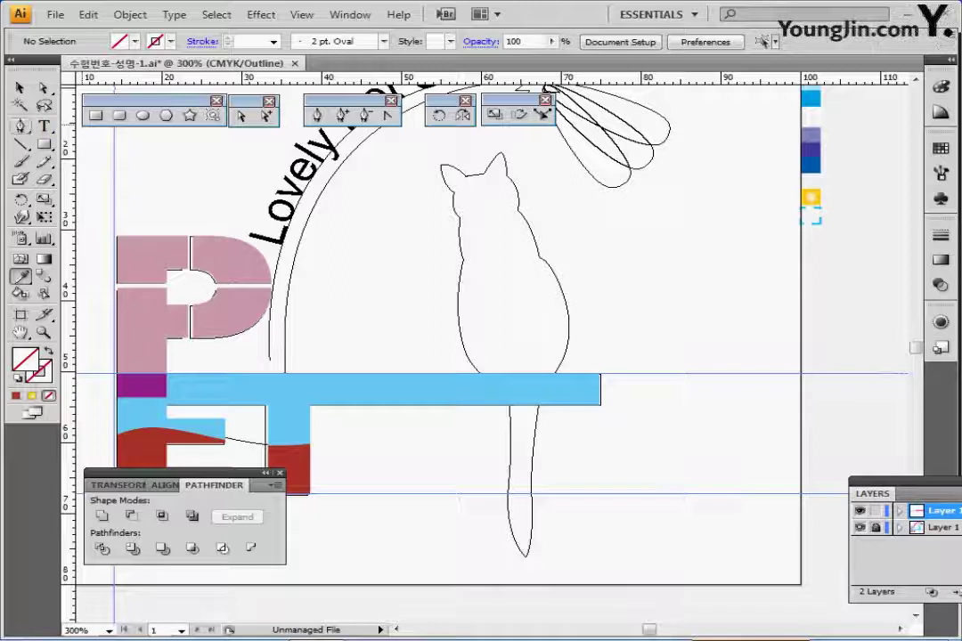
key("p")
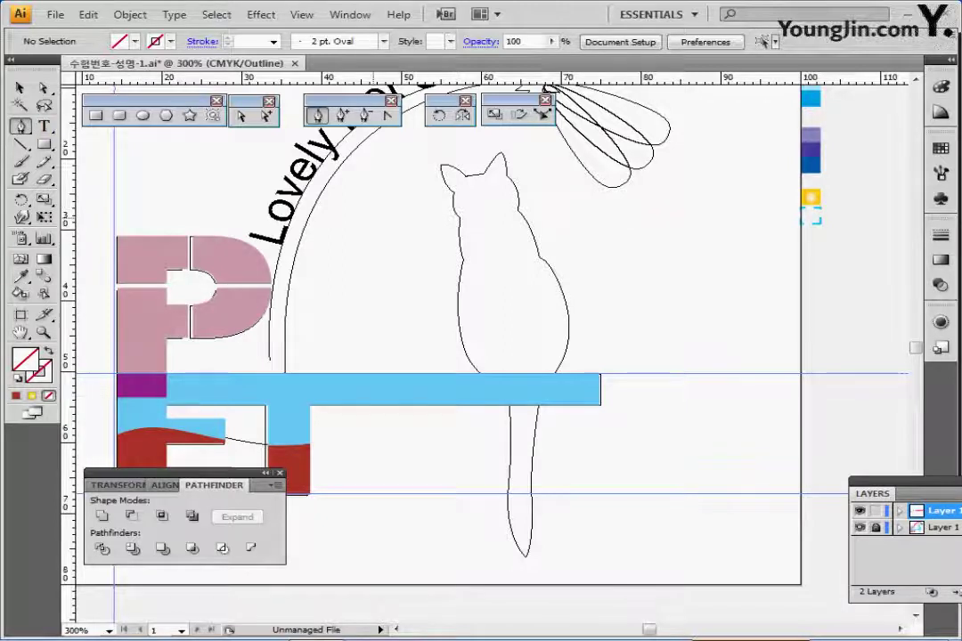
key("ctrl+equal")
scroll(486, 347, "up", 2)
scroll(486, 348, "down", 3)
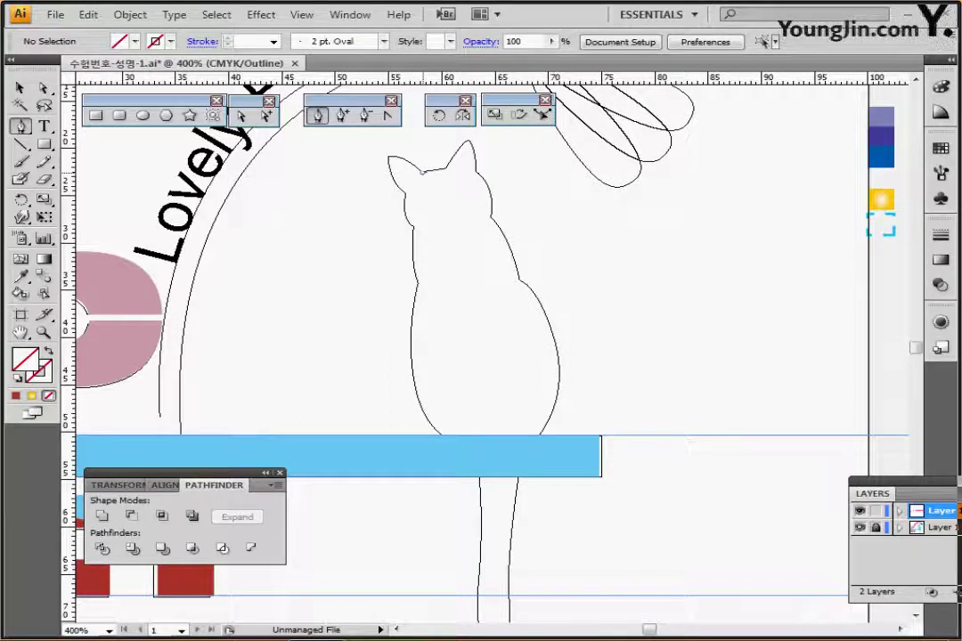
left_click(445, 169)
left_click_drag(468, 140, 485, 245)
left_click(475, 170)
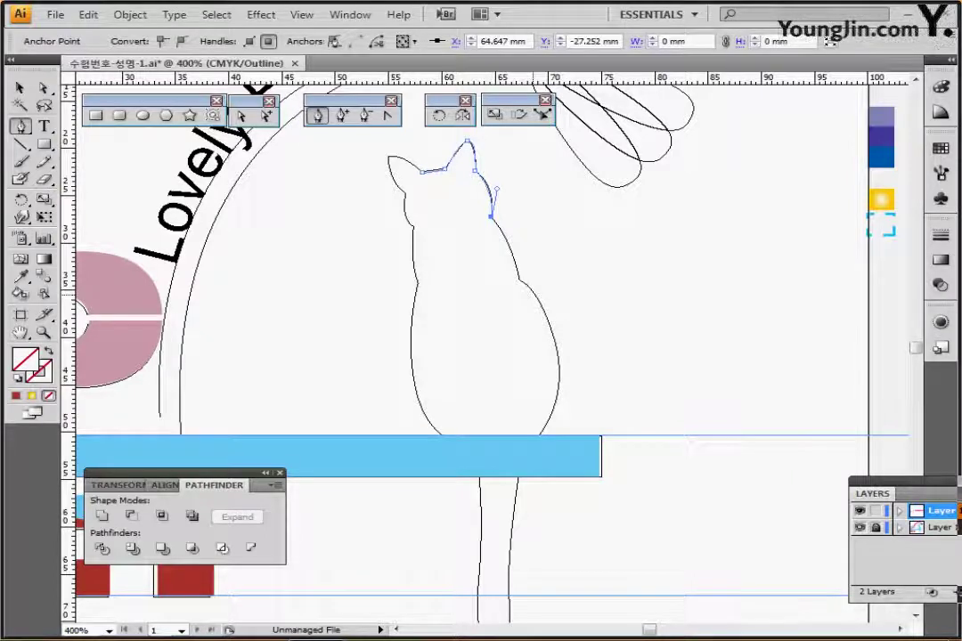
Continue the path down the cat's right side to just inside the blue bar, with corner anchors at the shoulder and the bar
left_click_drag(517, 278, 524, 324)
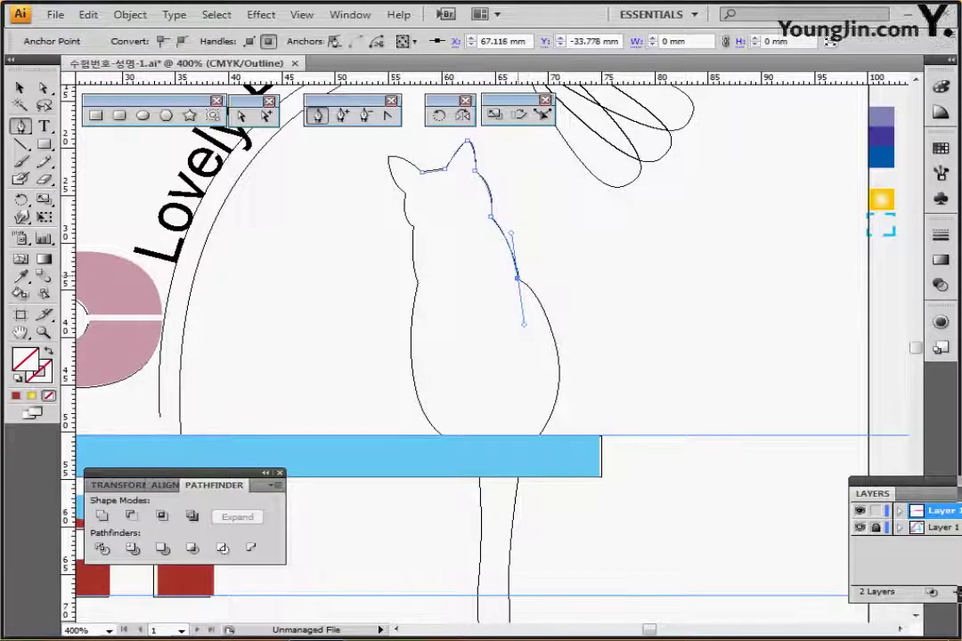
left_click(517, 279)
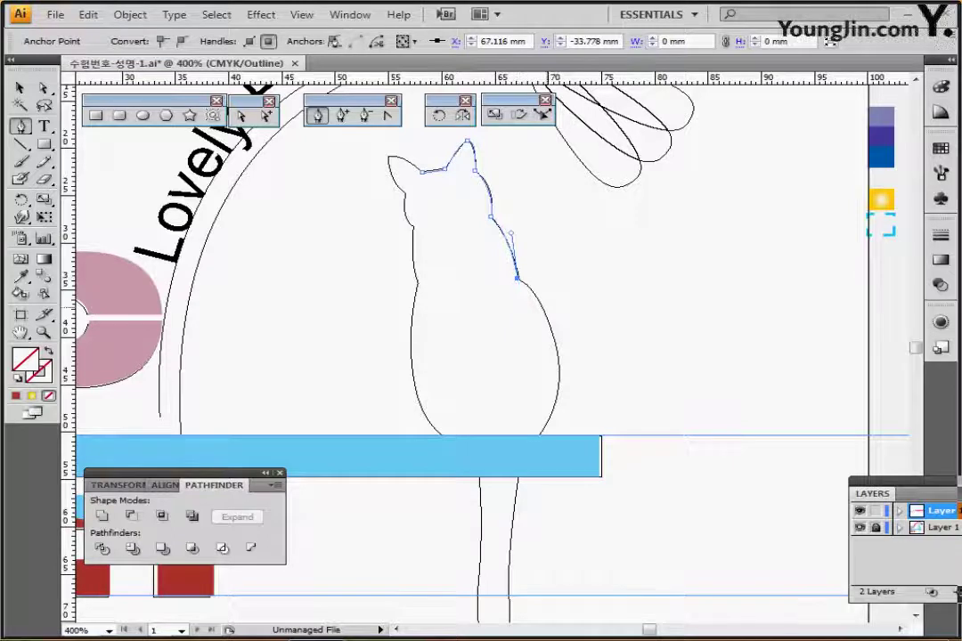
left_click_drag(547, 310, 560, 285)
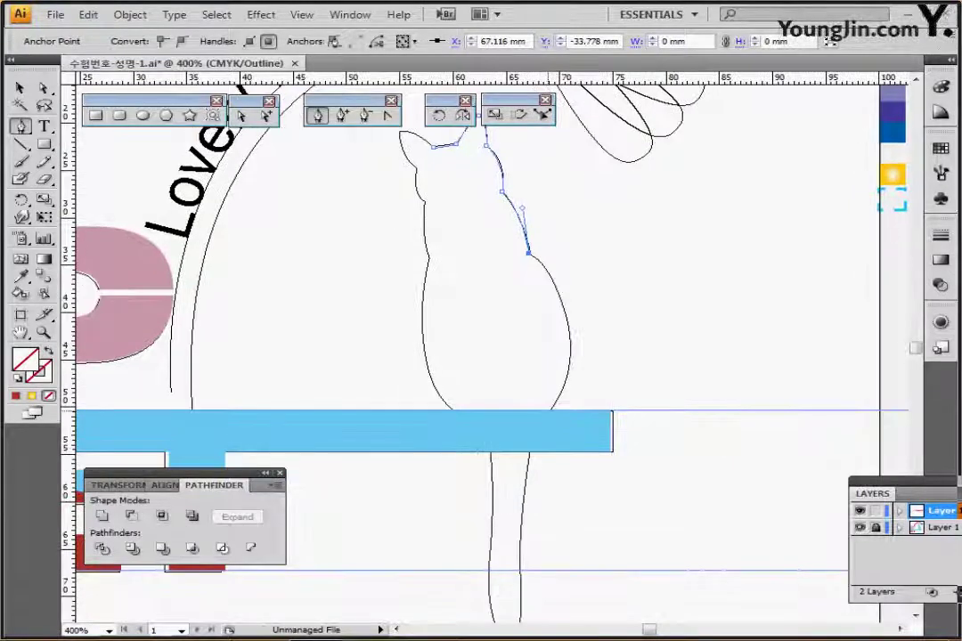
left_click_drag(544, 421, 477, 525)
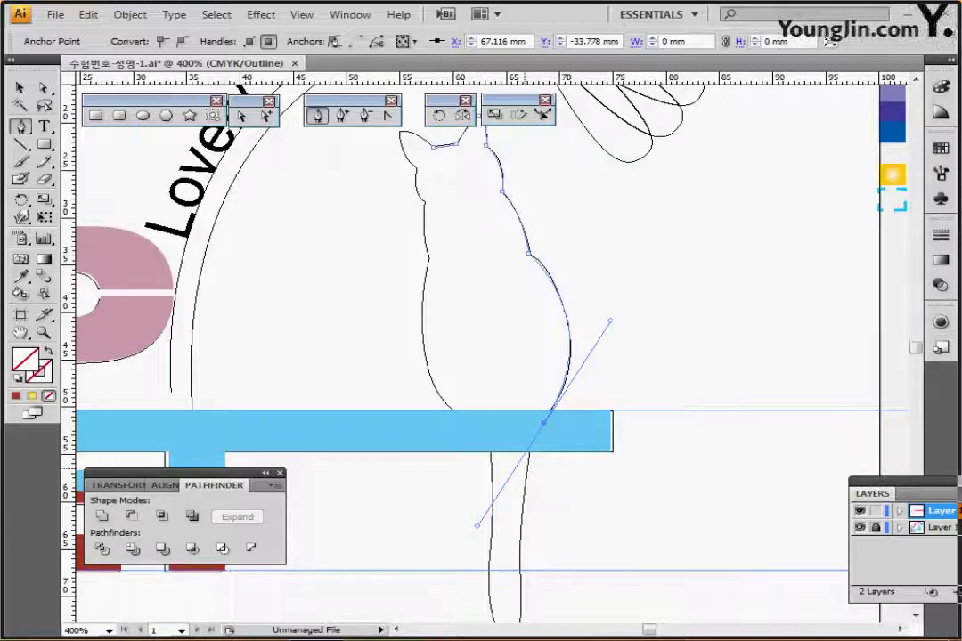
left_click(544, 422, "alt")
Trace the cat's tail from the blue bar down its right edge to the tip and back up the left edge into the bar
scroll(544, 422, "down", 5)
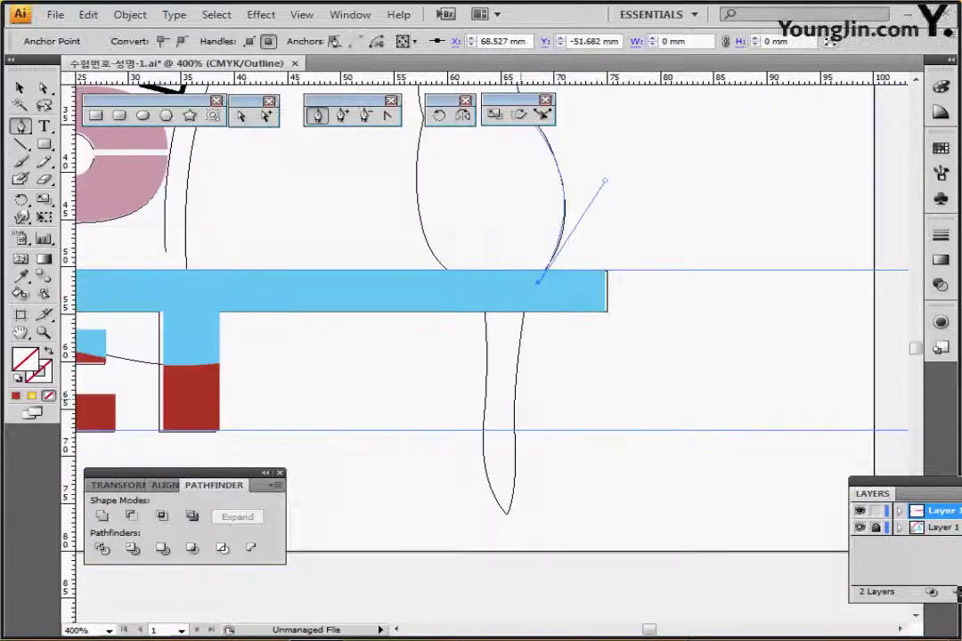
left_click_drag(515, 418, 494, 536)
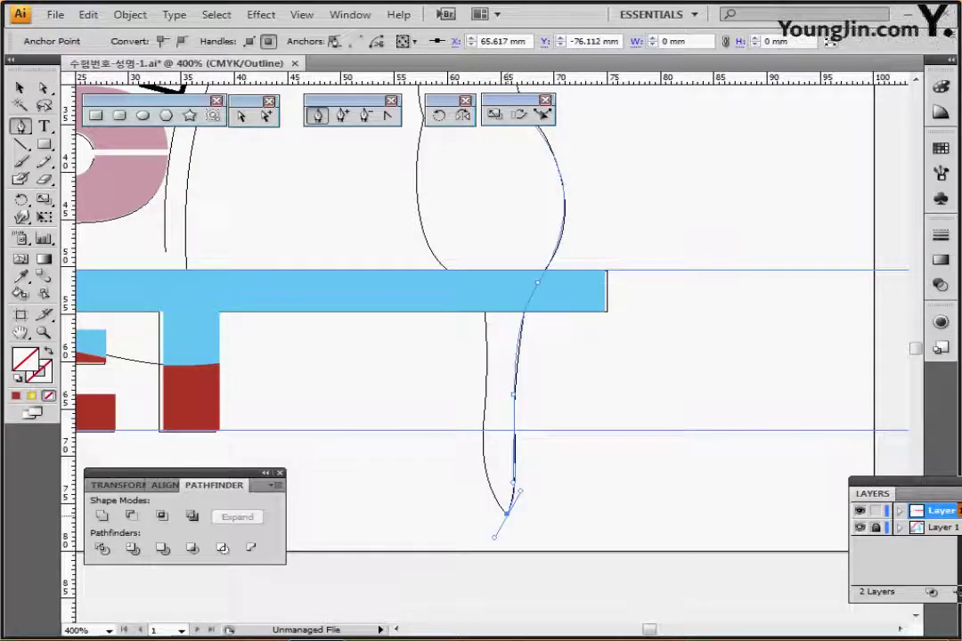
left_click_drag(484, 402, 470, 274)
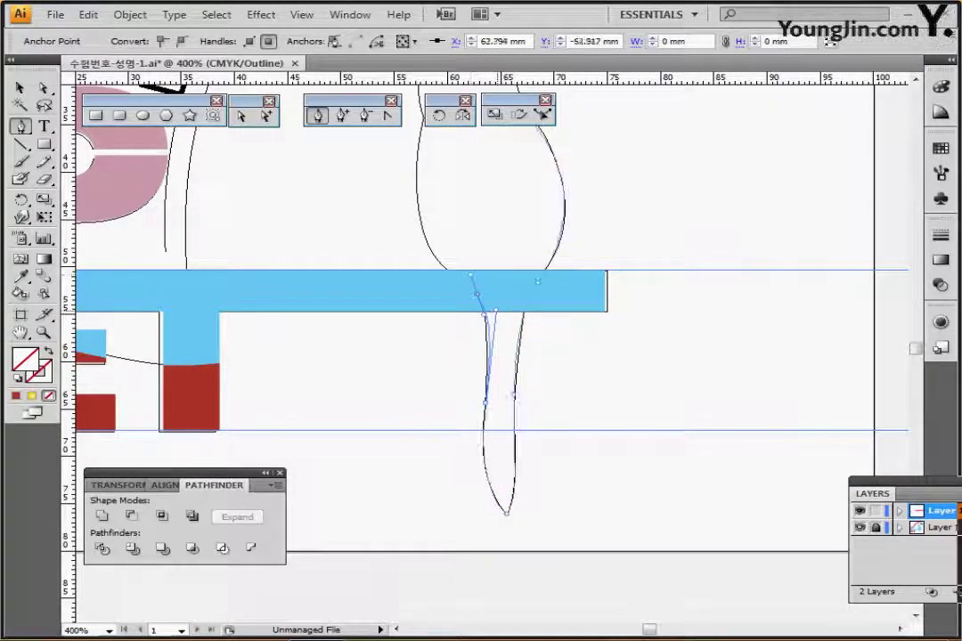
Refine the curve on the tail's left edge and continue the Pen path up the cat's left side to the waist
left_click_drag(496, 310, 491, 334)
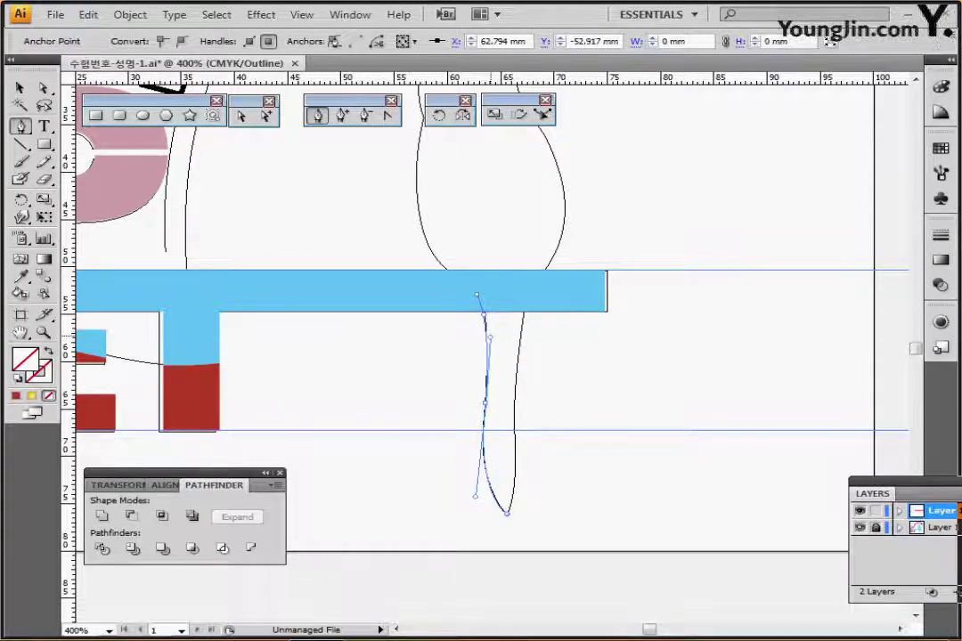
left_click_drag(490, 337, 500, 423)
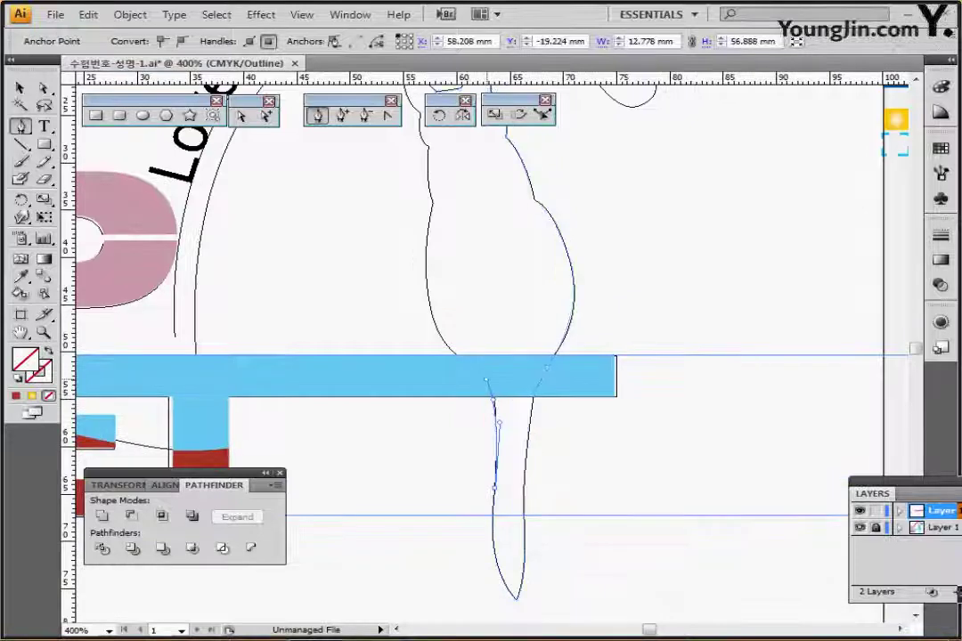
left_click(494, 400)
left_click_drag(427, 287, 429, 221)
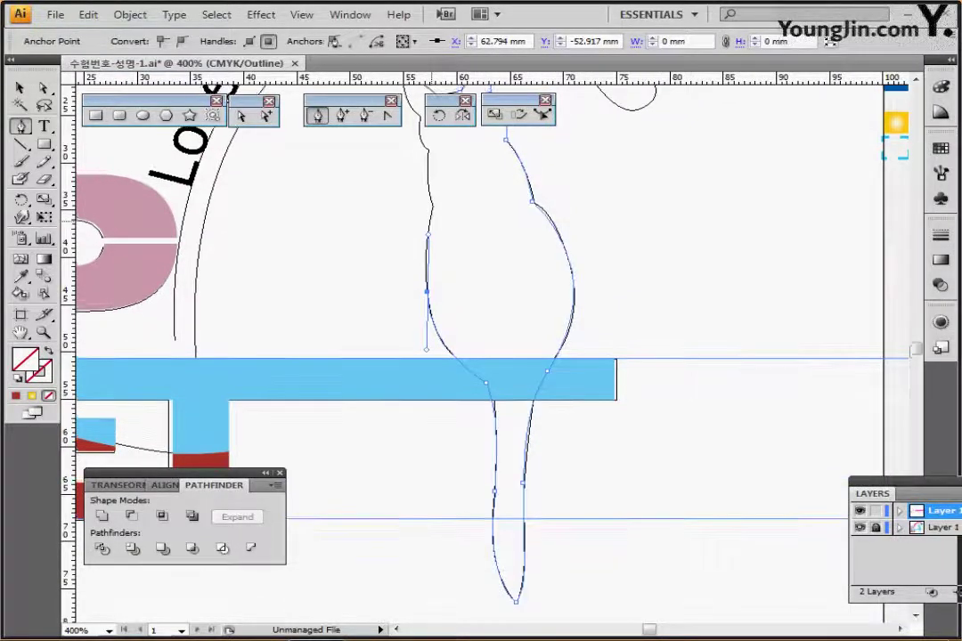
scroll(490, 357, "up", 3)
mouse_move(431, 289)
left_mouse_down()
mouse_move(434, 277)
mouse_move(429, 290)
left_mouse_up()
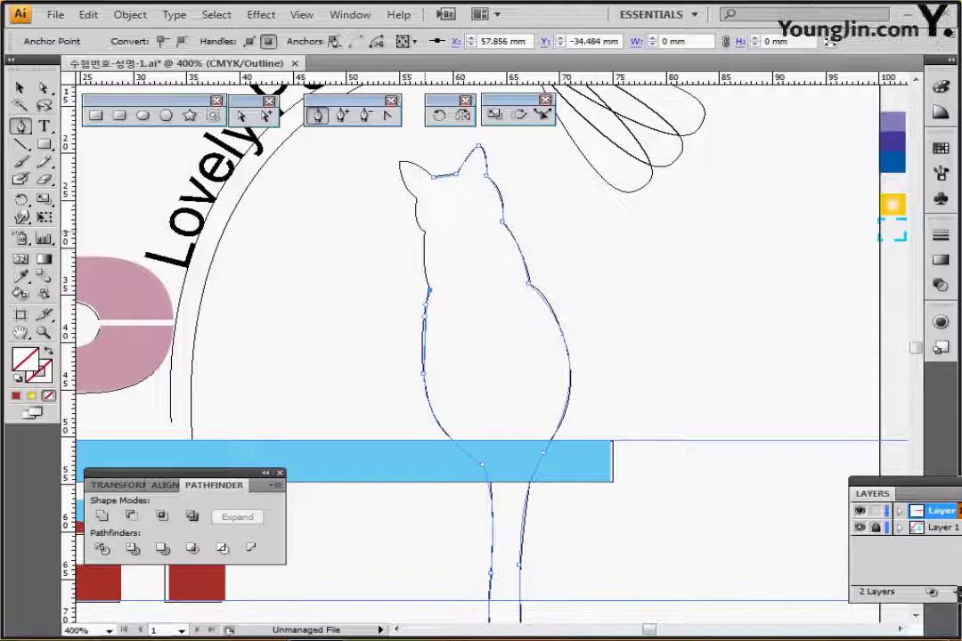
Trace the cat's neck, left cheek and left ear with corner anchors and close the path at the ear's inner base
left_click_drag(424, 232, 422, 179)
left_click(424, 231)
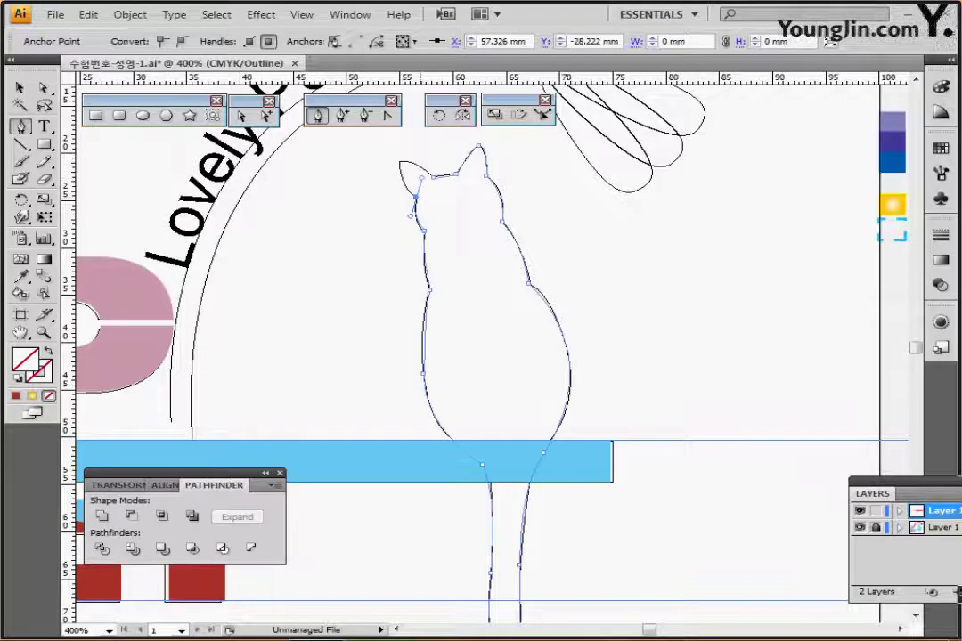
left_click_drag(399, 161, 401, 141)
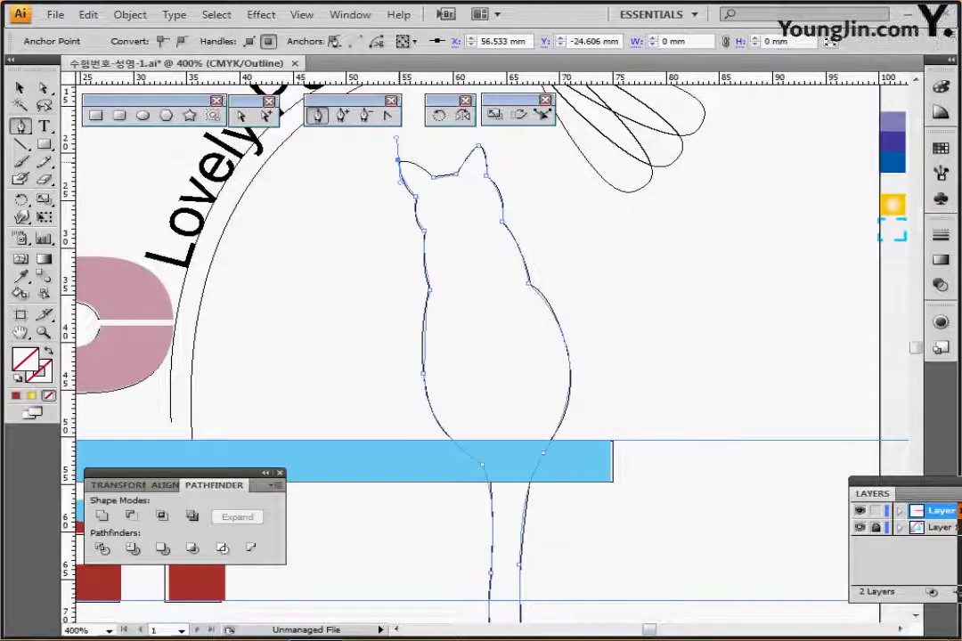
left_click(398, 160)
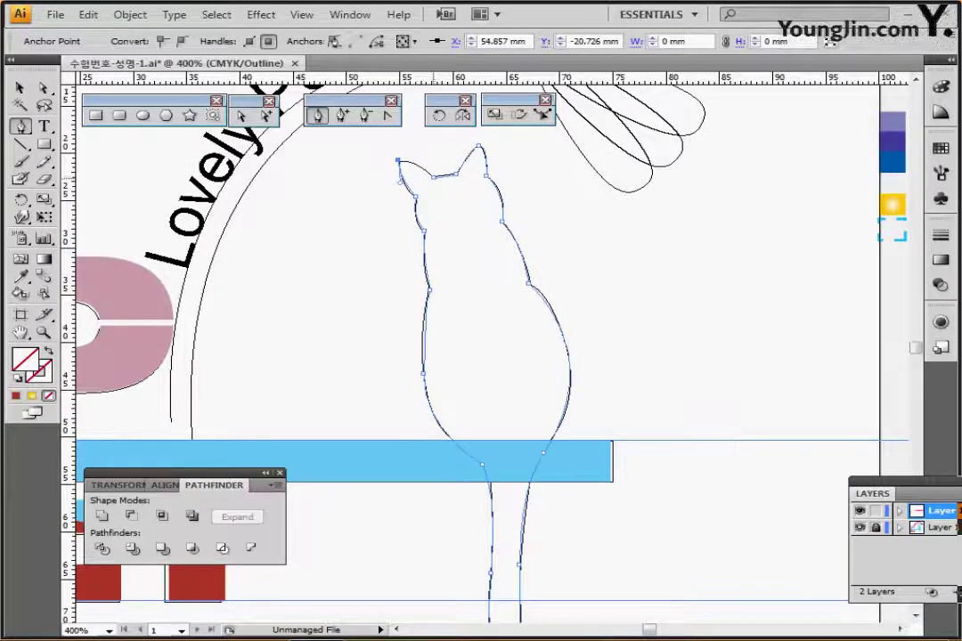
left_click_drag(434, 177, 439, 193)
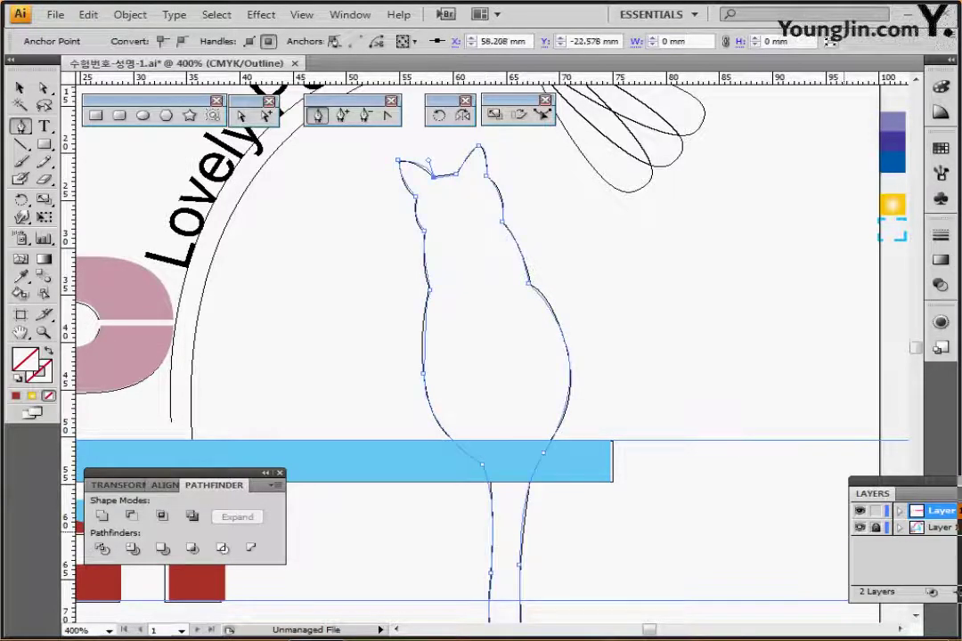
Switch back to Preview with the reference layer hidden and adjust the curve handle at the left ear's inner base
key("ctrl+y")
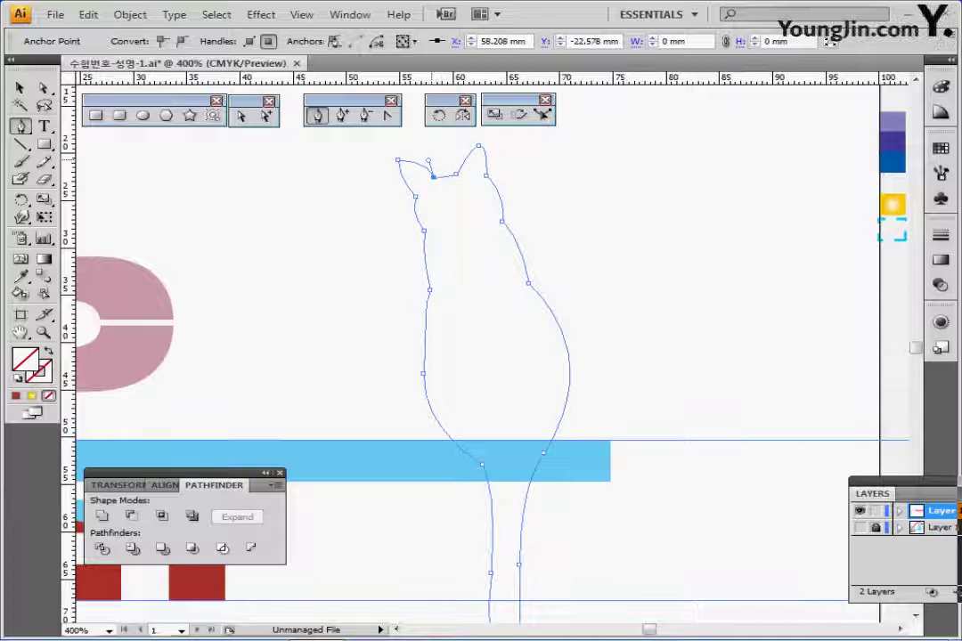
left_click_drag(429, 161, 424, 162)
key("ctrl+shift+z")
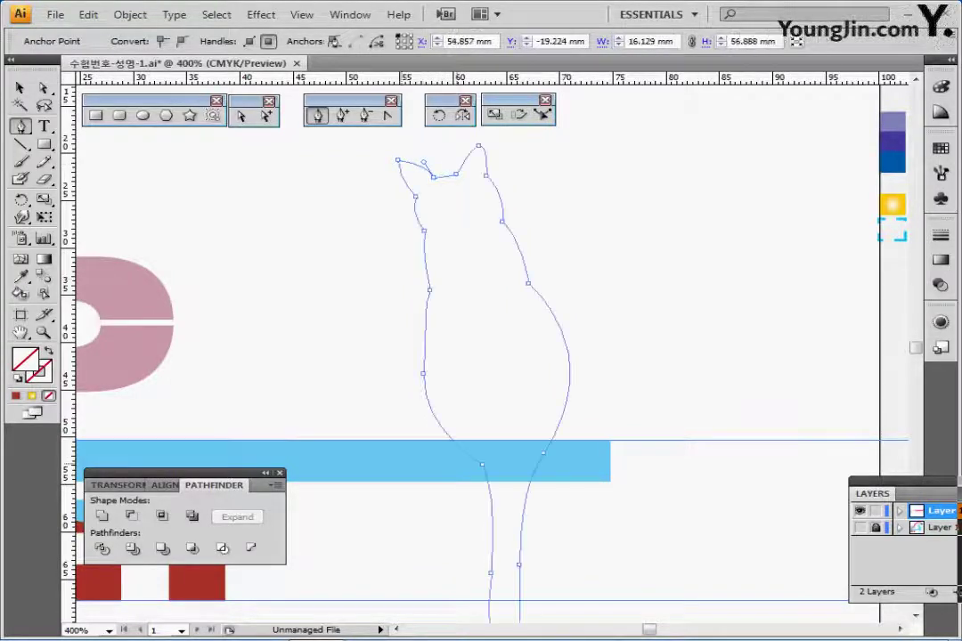
Fill the cat shape with the blue sampled from the horizontal bar and deselect it
key("i")
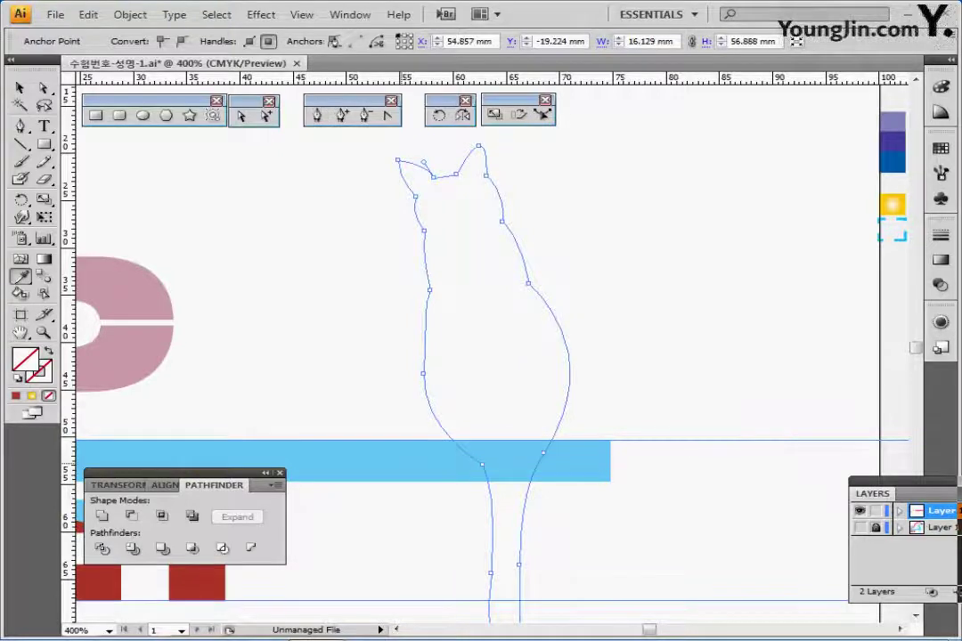
left_click(533, 462)
key("ctrl+minus")
key("ctrl+minus")
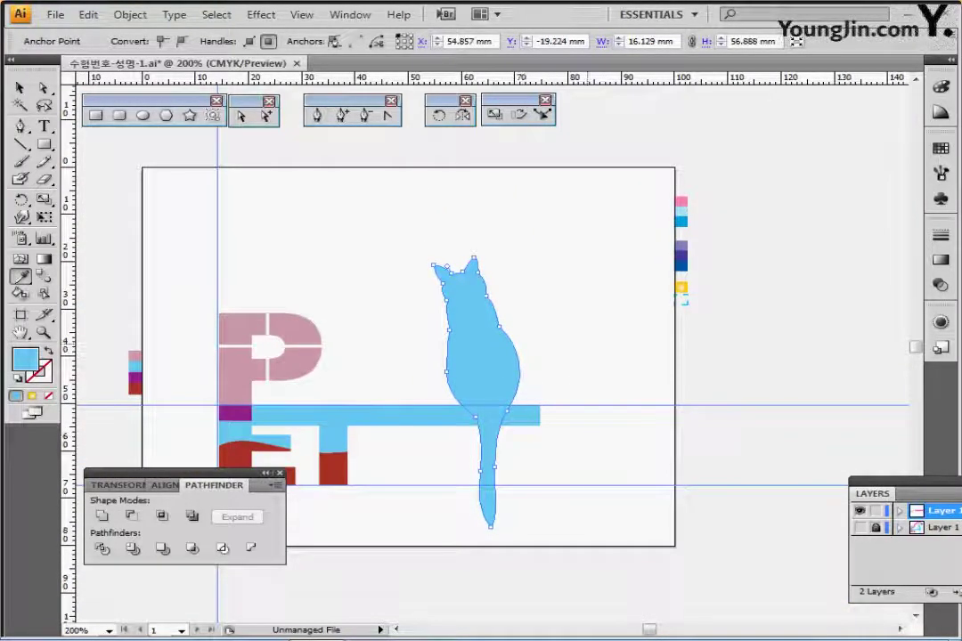
key("v")
key("ctrl+shift+a")
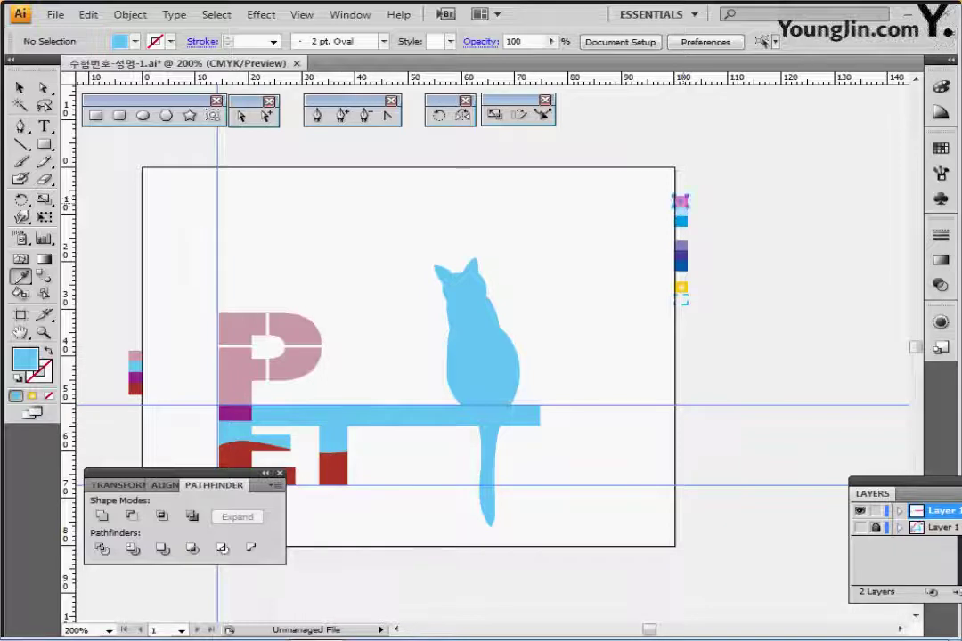
Set the fill to the pink sampled from the palette square beside the artboard and the stroke to black
left_click(681, 201)
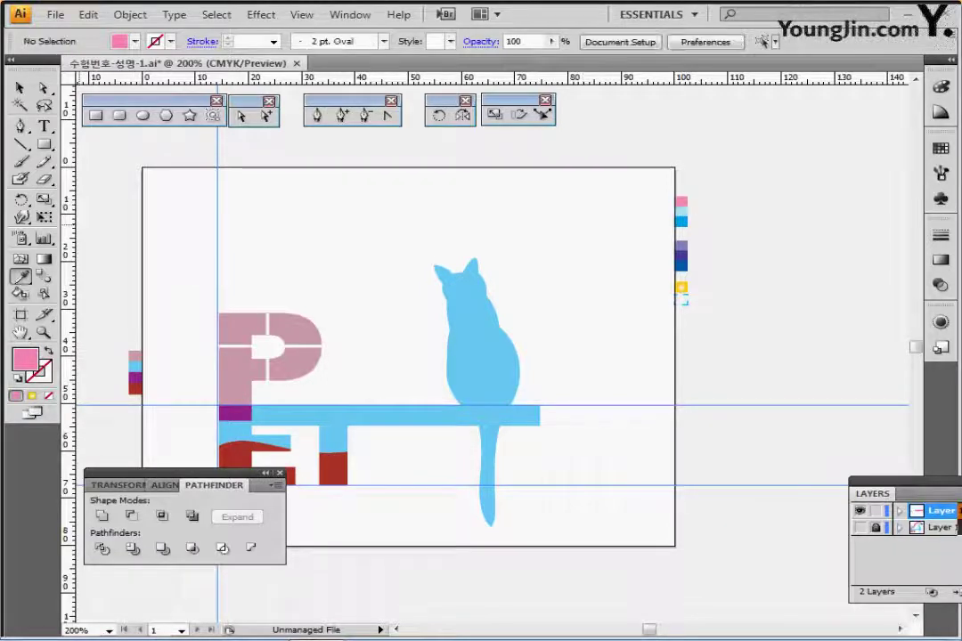
left_click(170, 42)
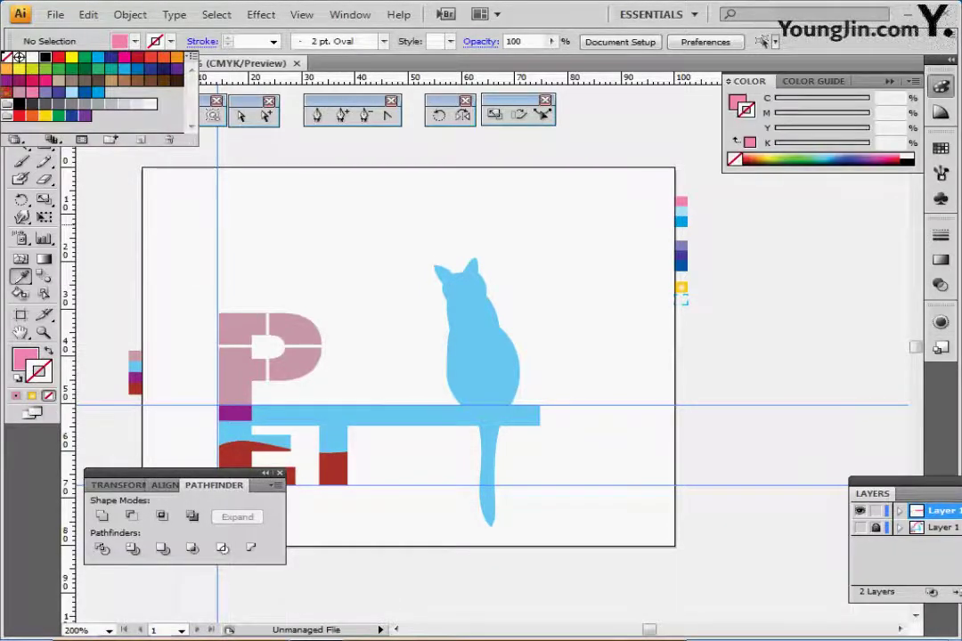
left_click(43, 58)
Draw a 17 × 5 mm ellipse above the cat
left_click(459, 341, "ctrl")
left_click(472, 378, "ctrl")
left_click_drag(526, 343, 410, 401)
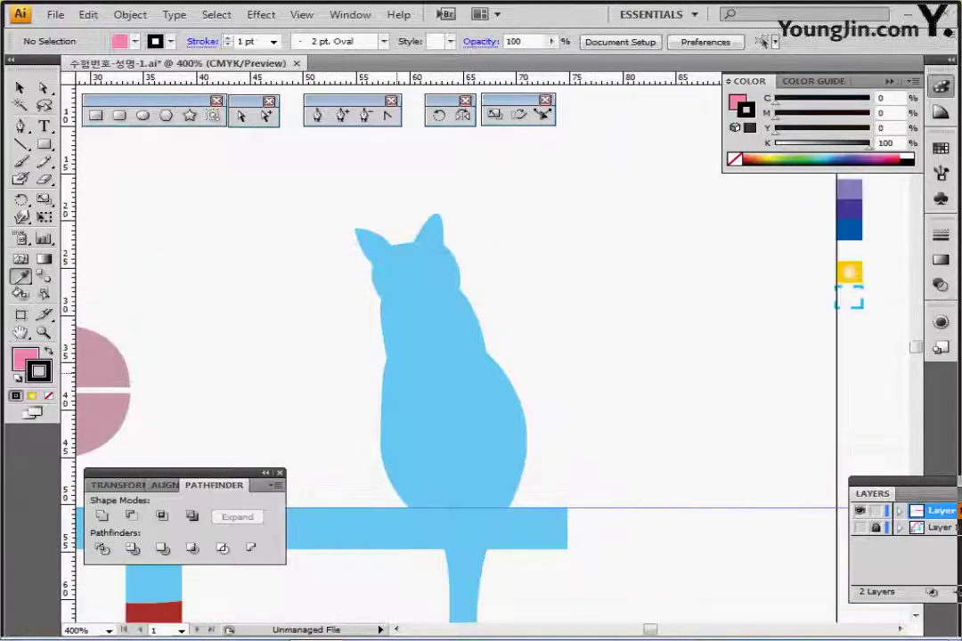
left_click(464, 363, "ctrl+alt")
left_click_drag(464, 363, 432, 388)
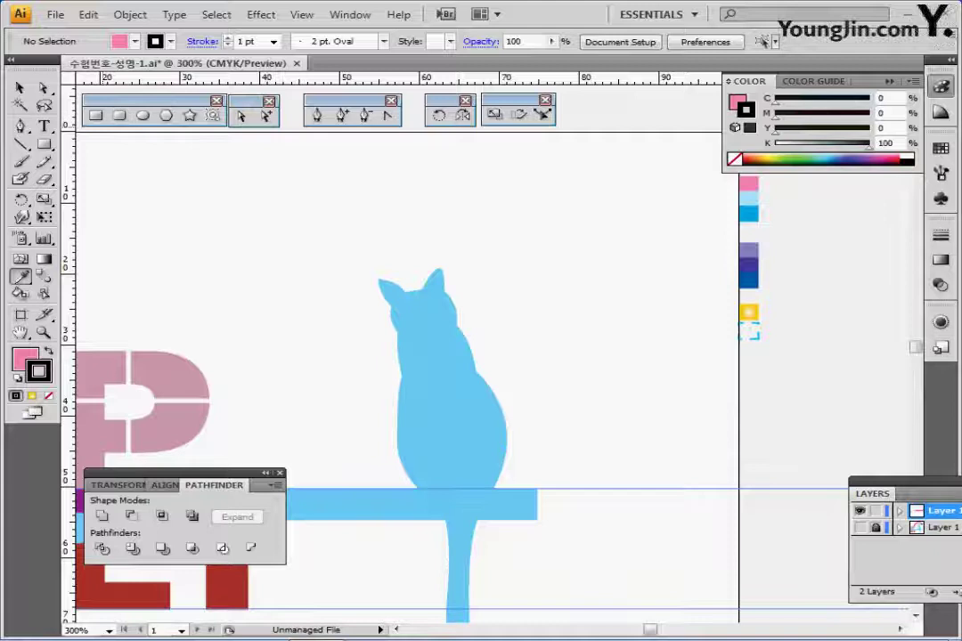
left_click(142, 115)
left_click(412, 210)
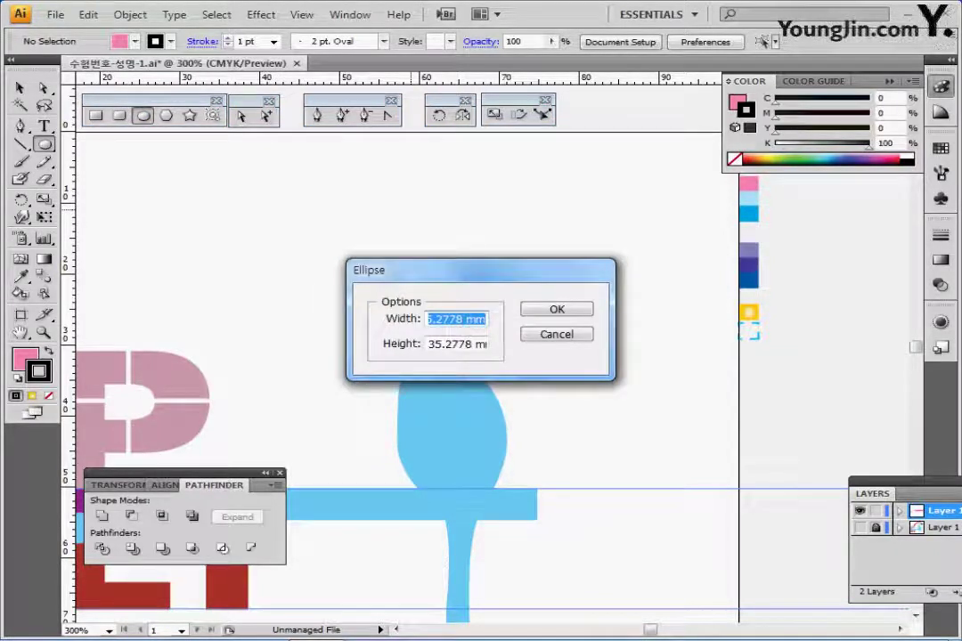
type("17")
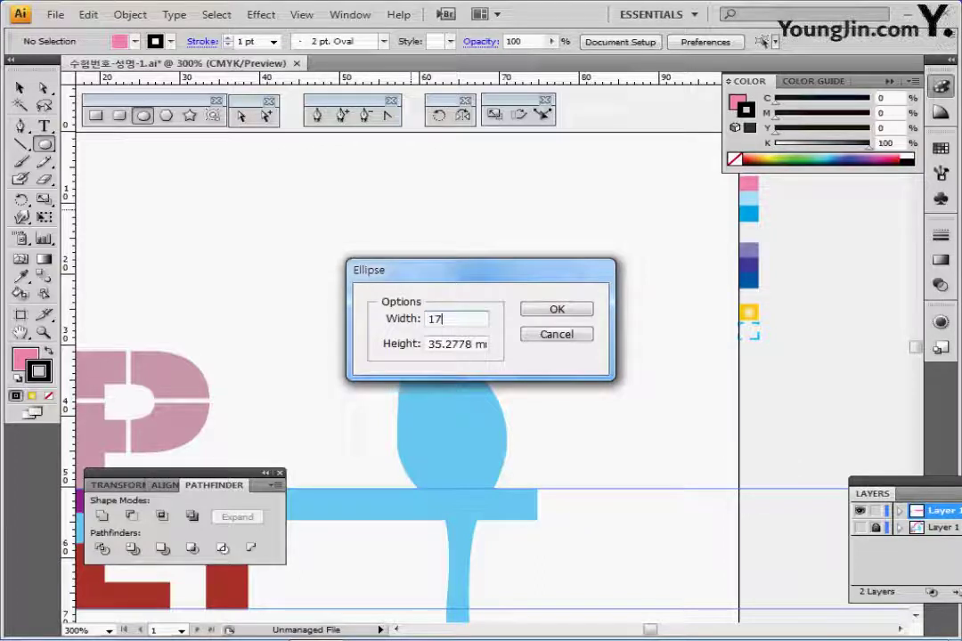
key("Tab")
type("5")
key("Return")
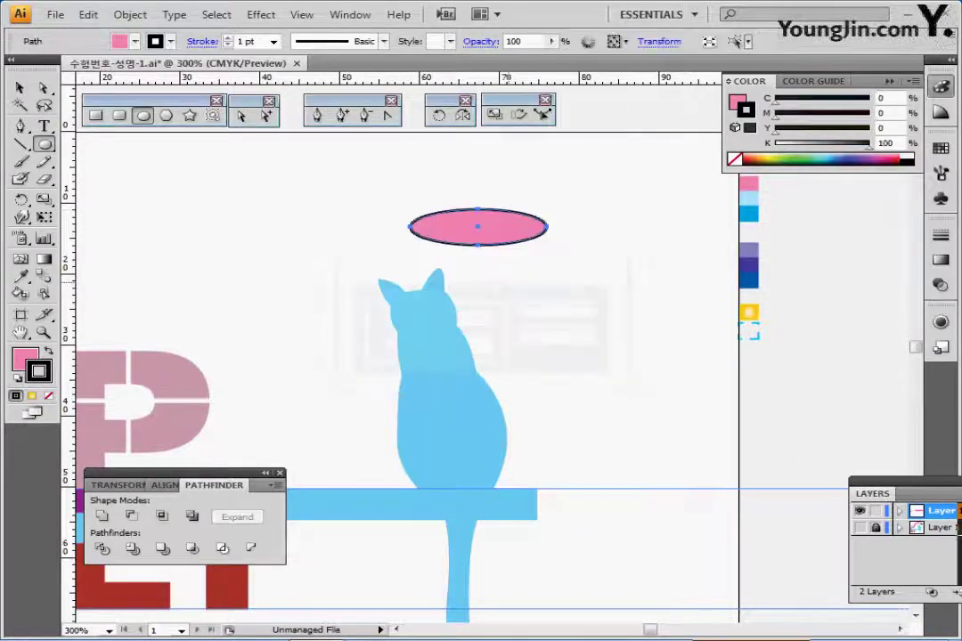
Move the pink ellipse into the empty space above and to the left of the cat's head
left_click_drag(483, 227, 544, 201)
left_click(570, 216, "ctrl")
left_click_drag(468, 392, 609, 314)
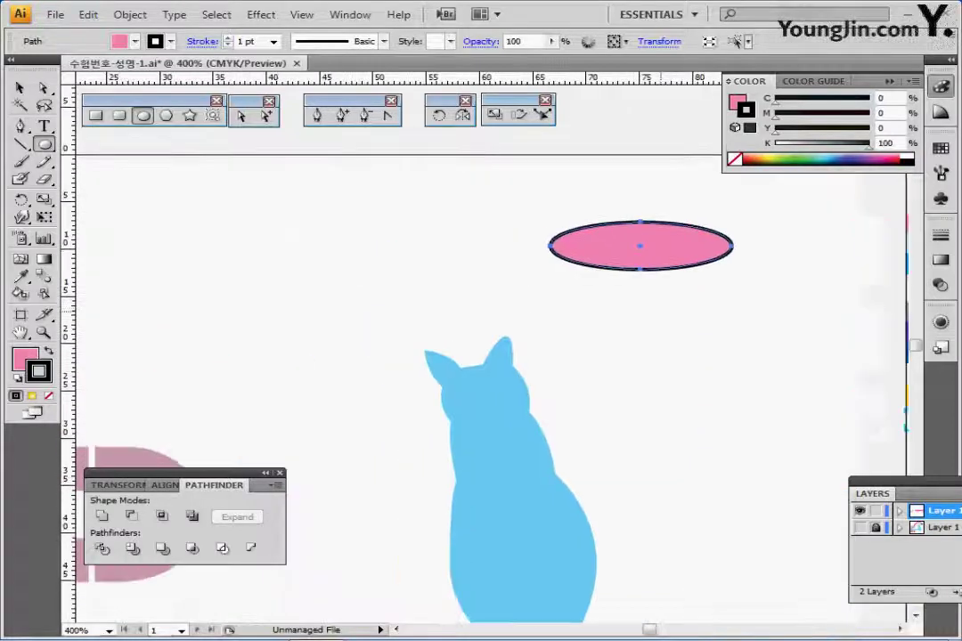
left_click_drag(639, 249, 343, 214)
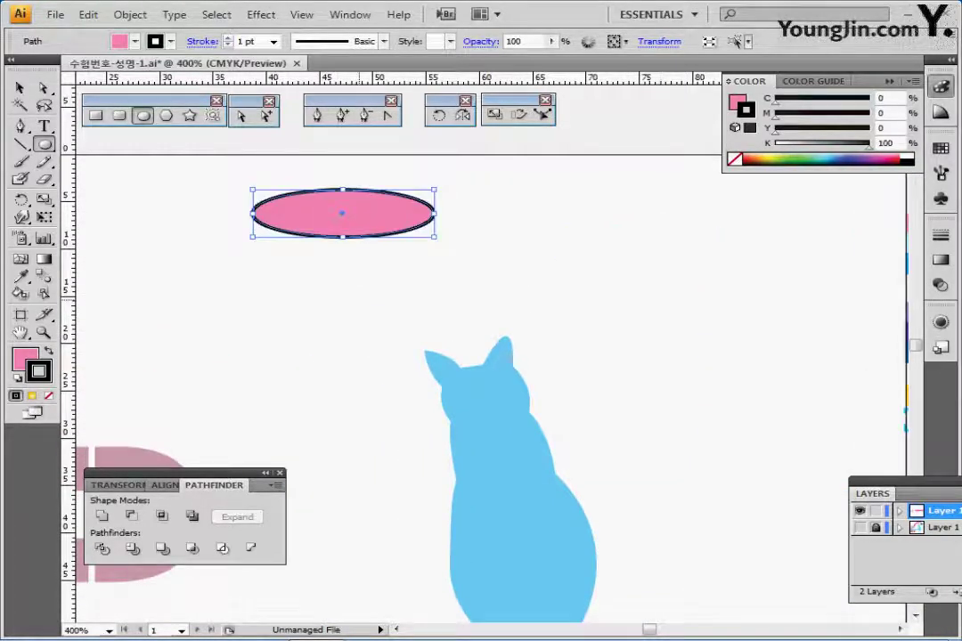
key("ctrl+plus")
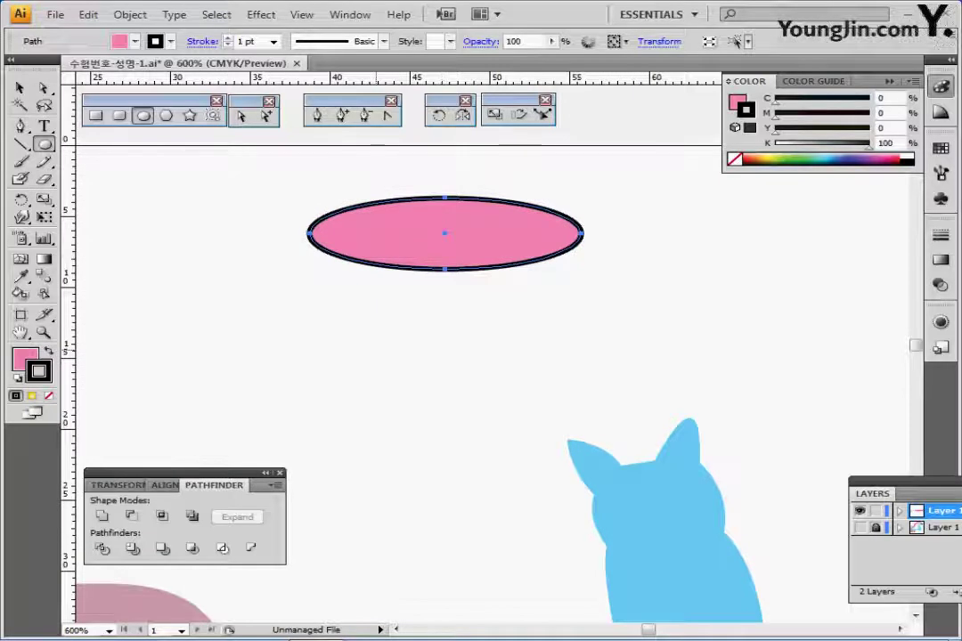
Reshape the ellipse into a teardrop petal by shifting its upper and lower anchors toward the right end
left_click(241, 116)
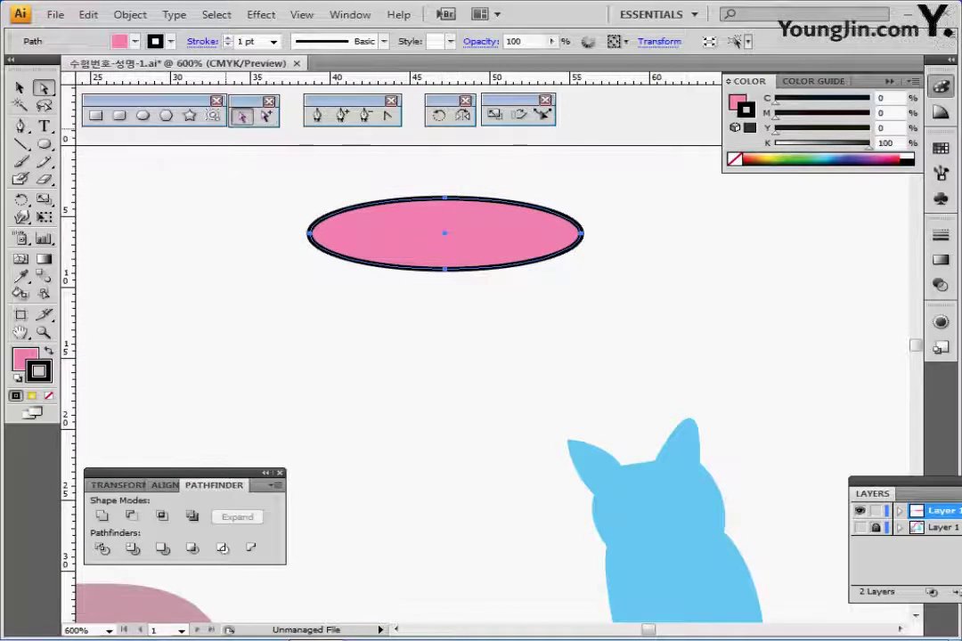
left_click_drag(406, 158, 484, 313)
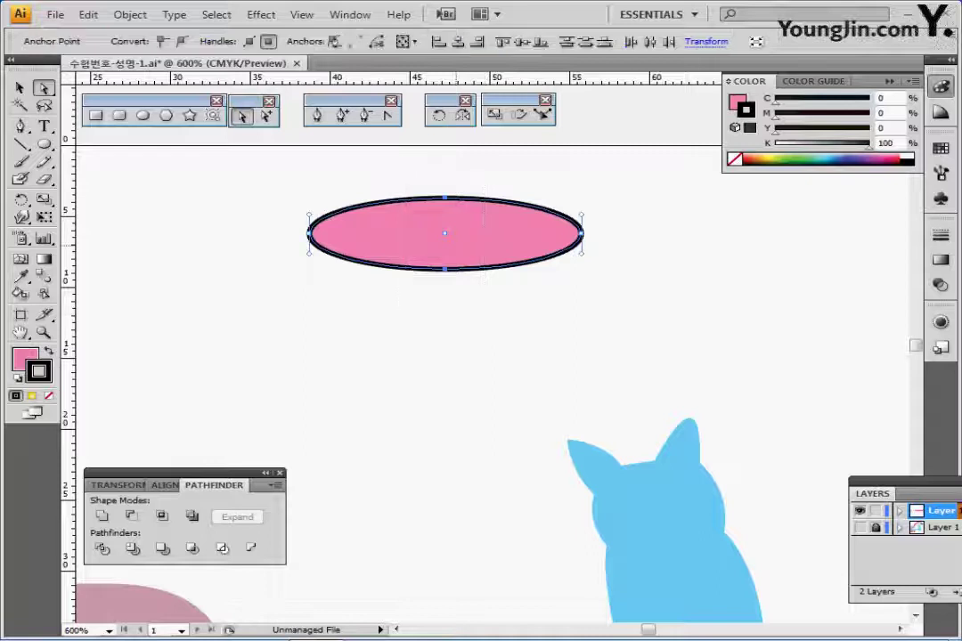
left_click_drag(445, 269, 491, 269)
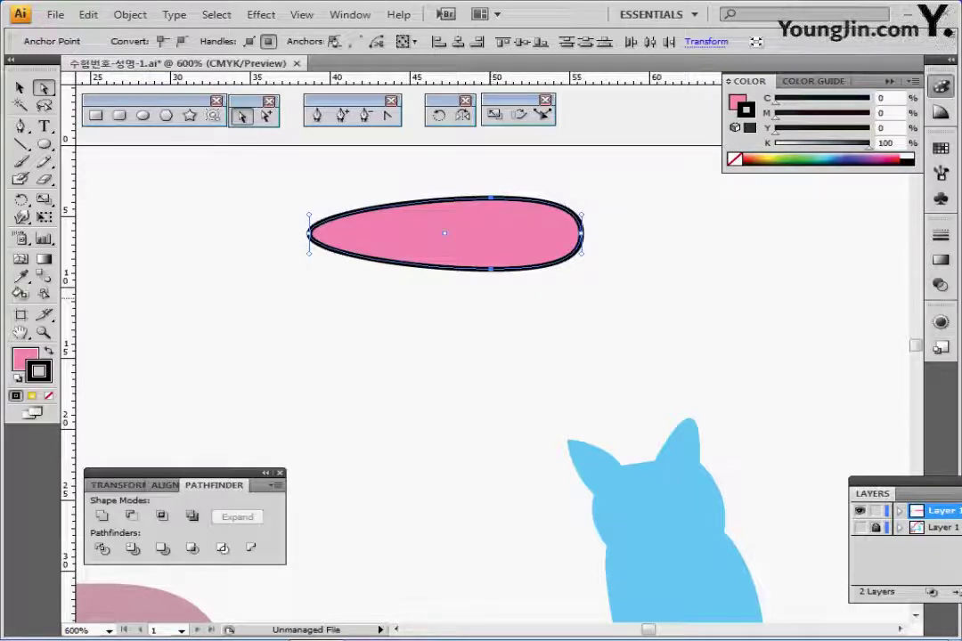
left_click(458, 211)
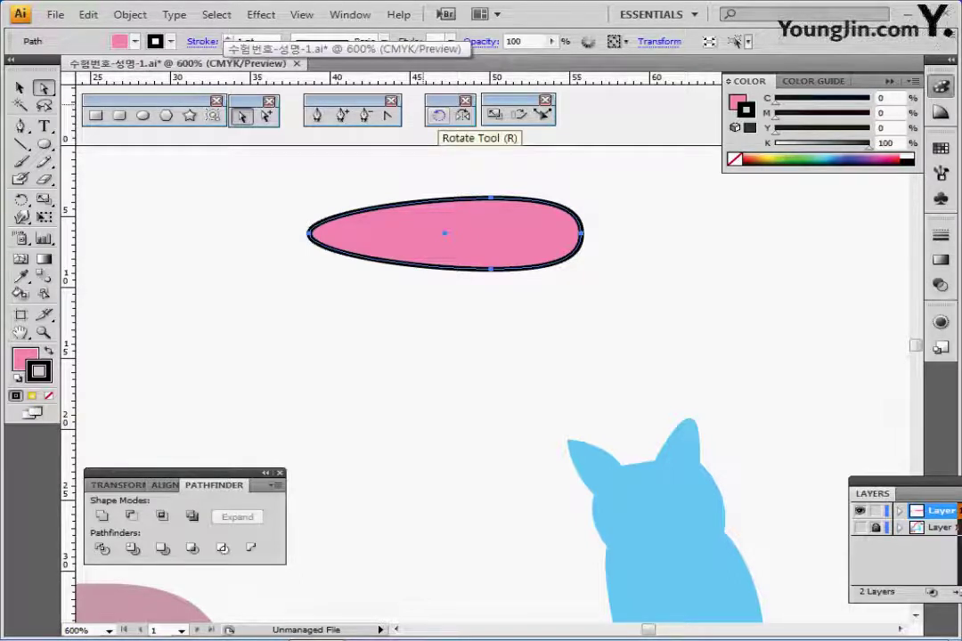
Make a copy of the petal rotated -15° about its left tip and repeat the transformation for a third petal
left_click(438, 115)
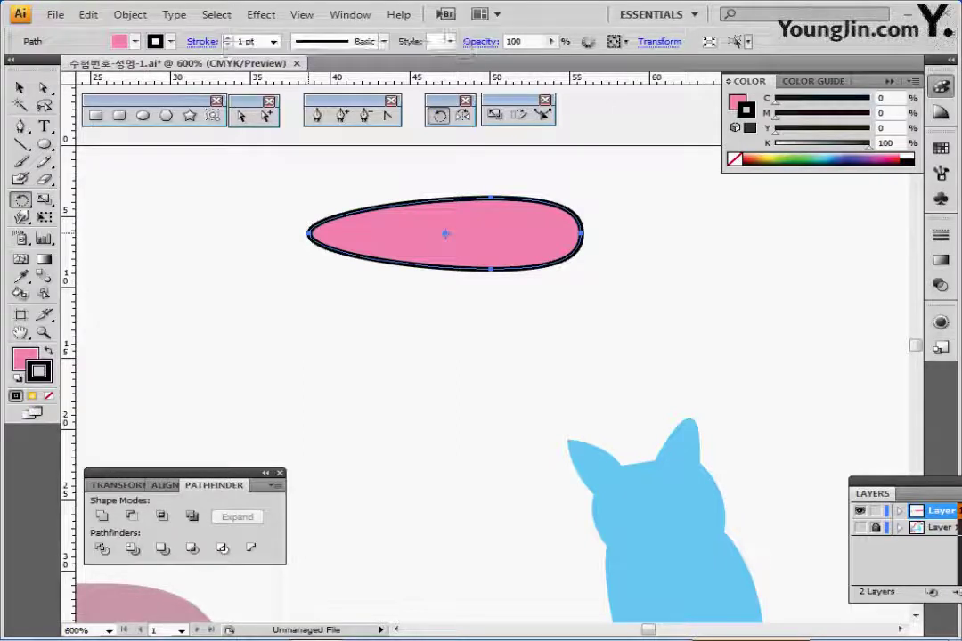
left_click(309, 233, "alt")
left_click_drag(410, 257, 532, 266)
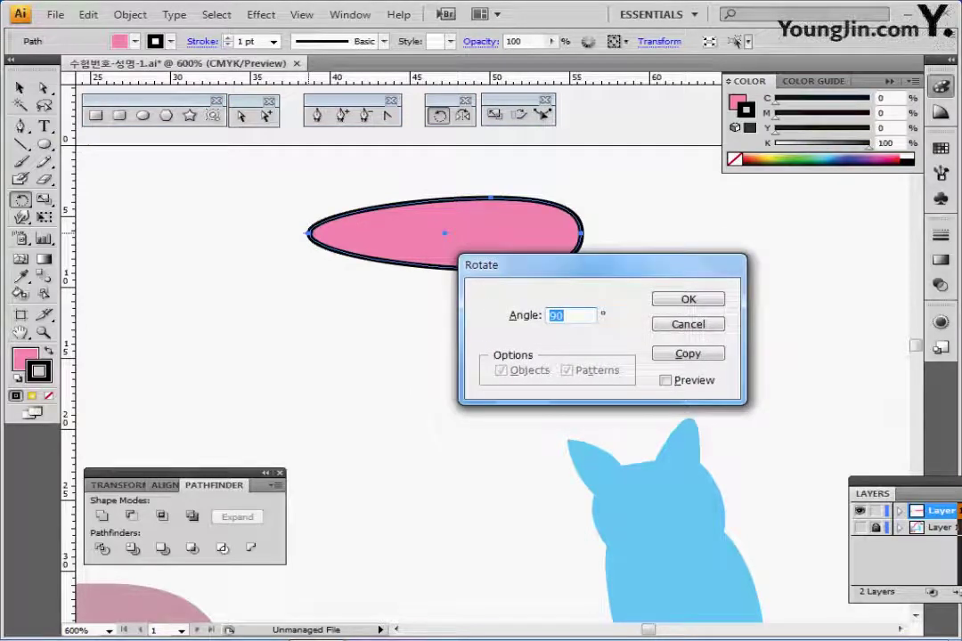
type("-15")
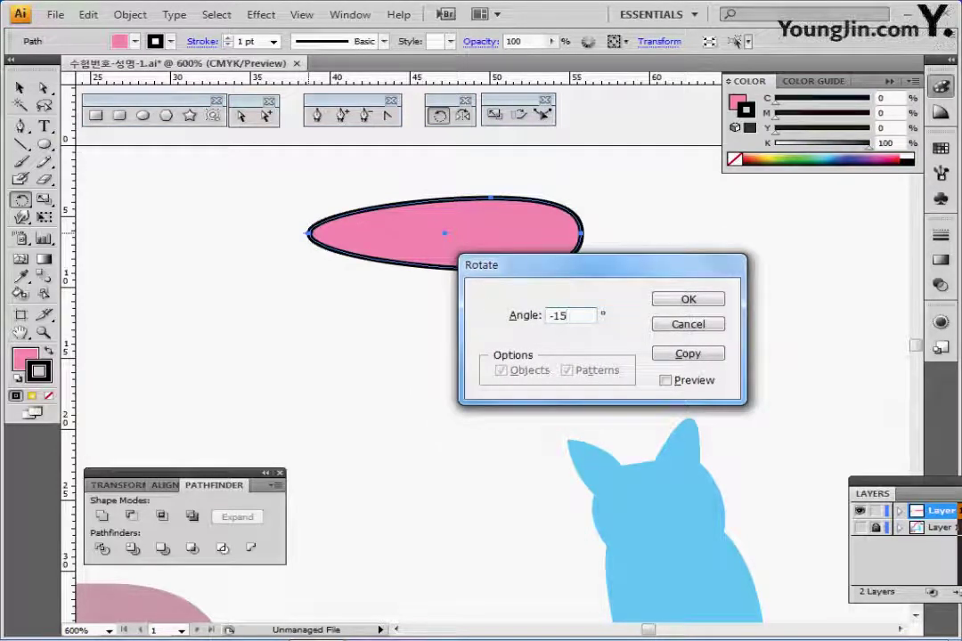
left_click(688, 354)
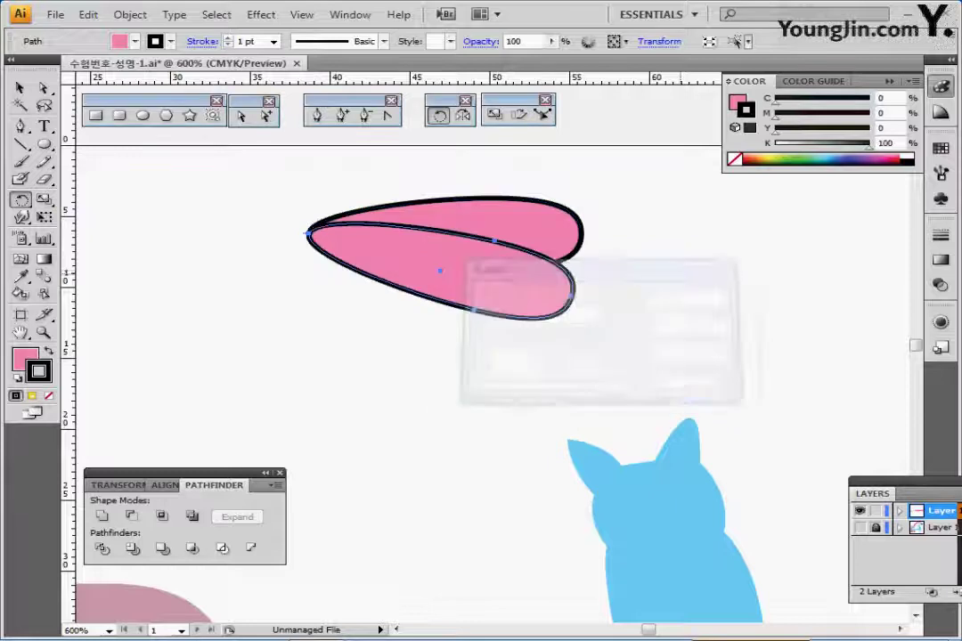
key("ctrl+d")
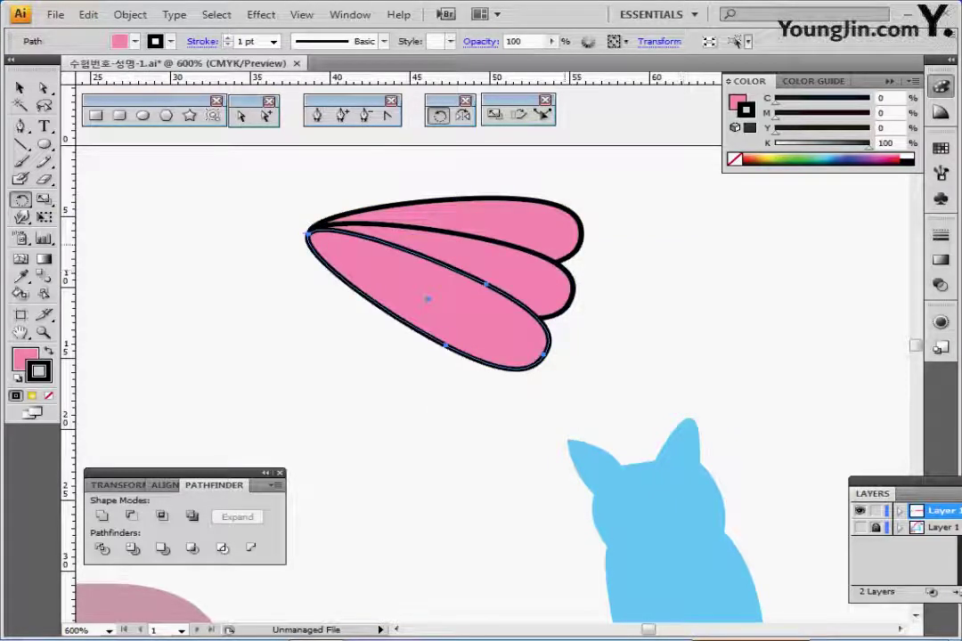
Split the three overlapping petals into separate pieces with Pathfinder Divide and deselect them
left_click_drag(374, 184, 281, 267)
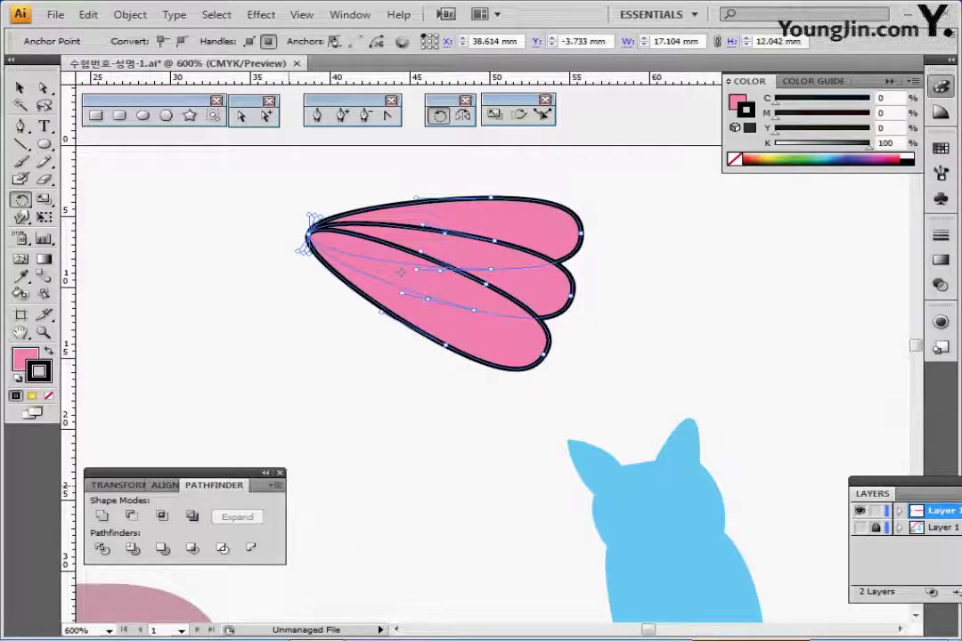
key("ctrl+g")
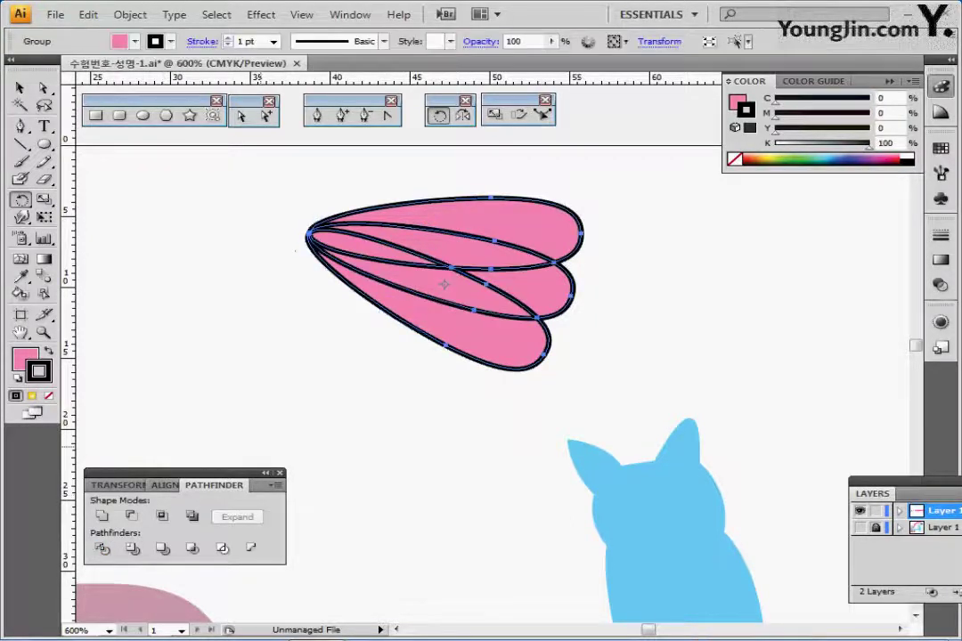
key("ctrl+shift+a")
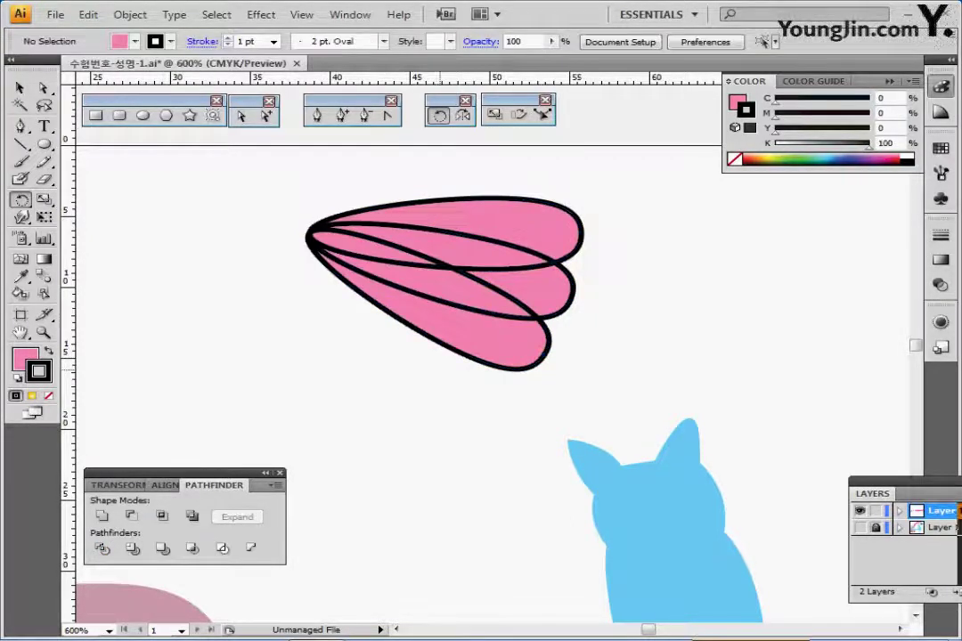
Move the divided petal group into the empty space beside the reference color swatches and deselect it
left_click_drag(462, 368, 338, 363)
key("ctrl+minus")
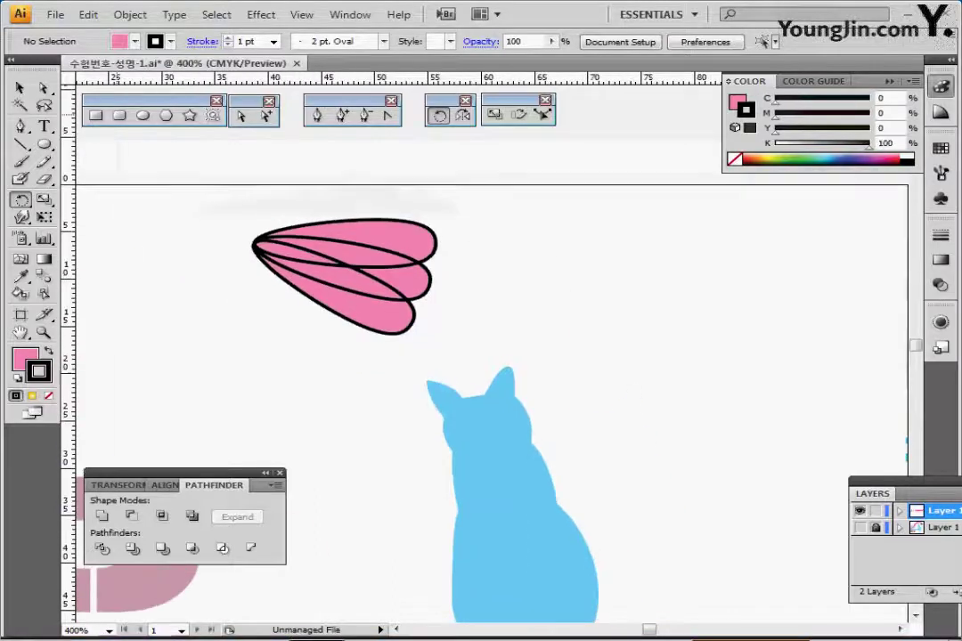
key("v")
left_click_drag(346, 308, 726, 333)
left_click_drag(726, 333, 465, 310)
key("ctrl+shift+b")
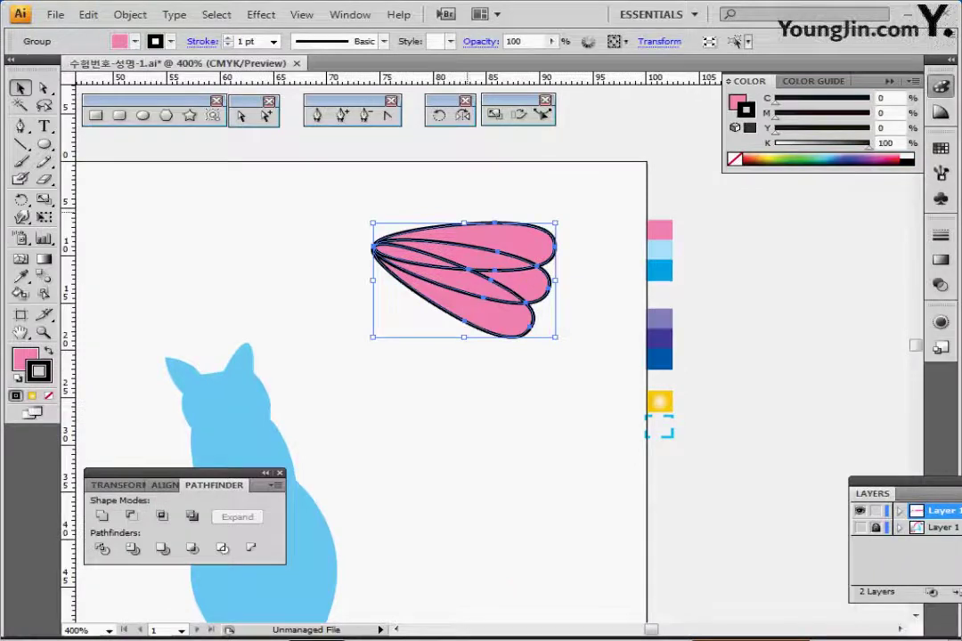
left_click(468, 194)
Isolate the petal group and recolor the middle petal's outer piece light blue and the lowest petal bright blue, sampled from the reference swatches
double_click(507, 246)
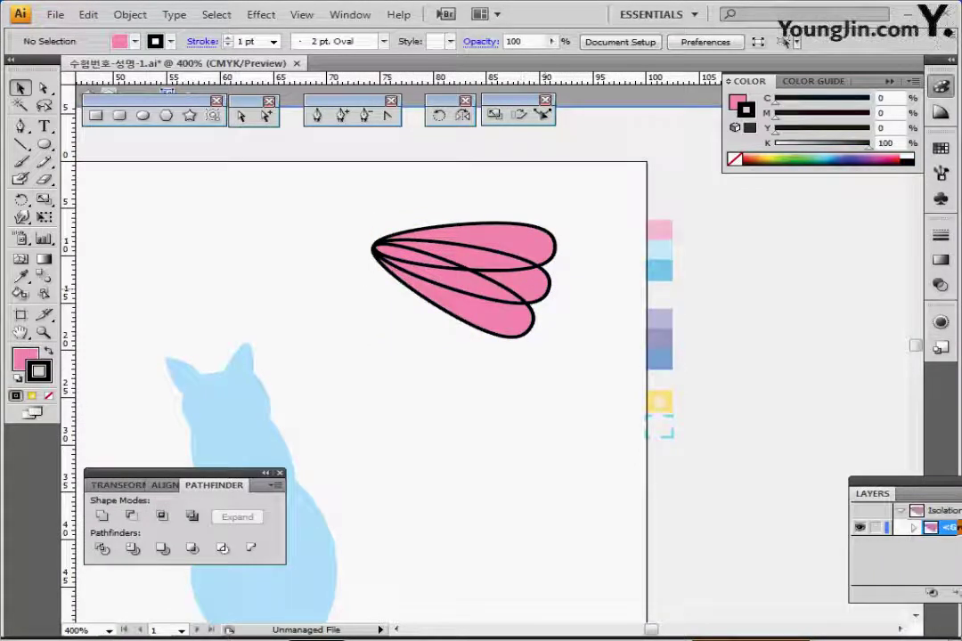
left_click(525, 282)
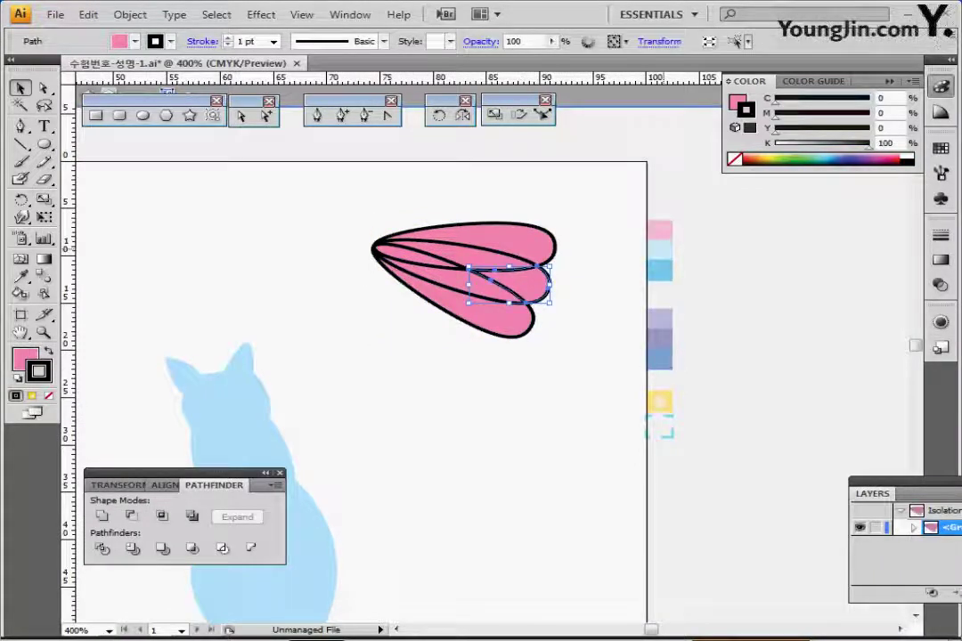
key("i")
left_click(660, 250)
left_click(506, 321, "ctrl")
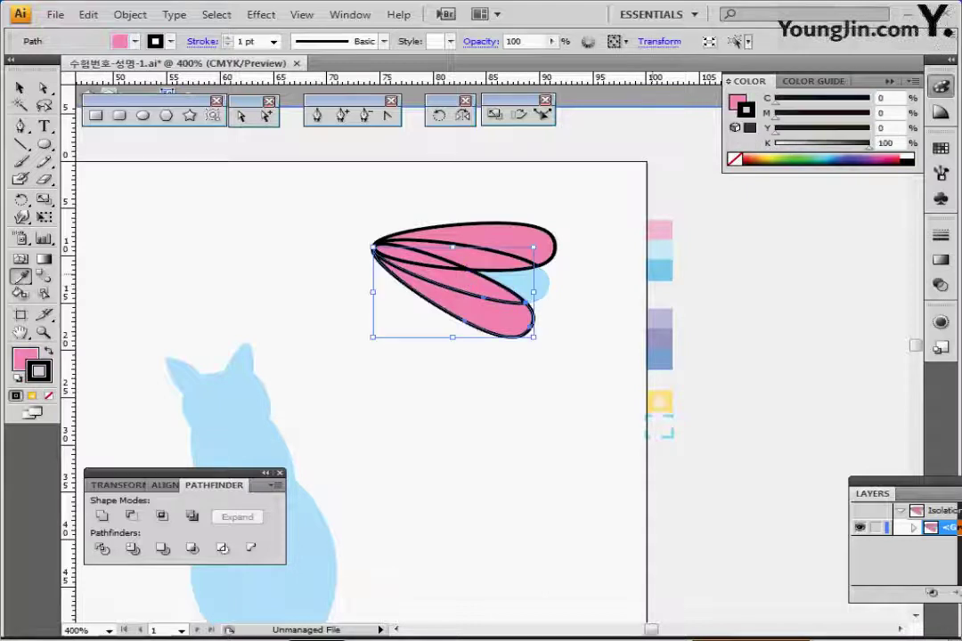
left_click(660, 270)
Recolor the three overlap pieces light purple, dark purple and dark blue with the Eyedropper, sampling the reference swatches
left_click(490, 259, "ctrl")
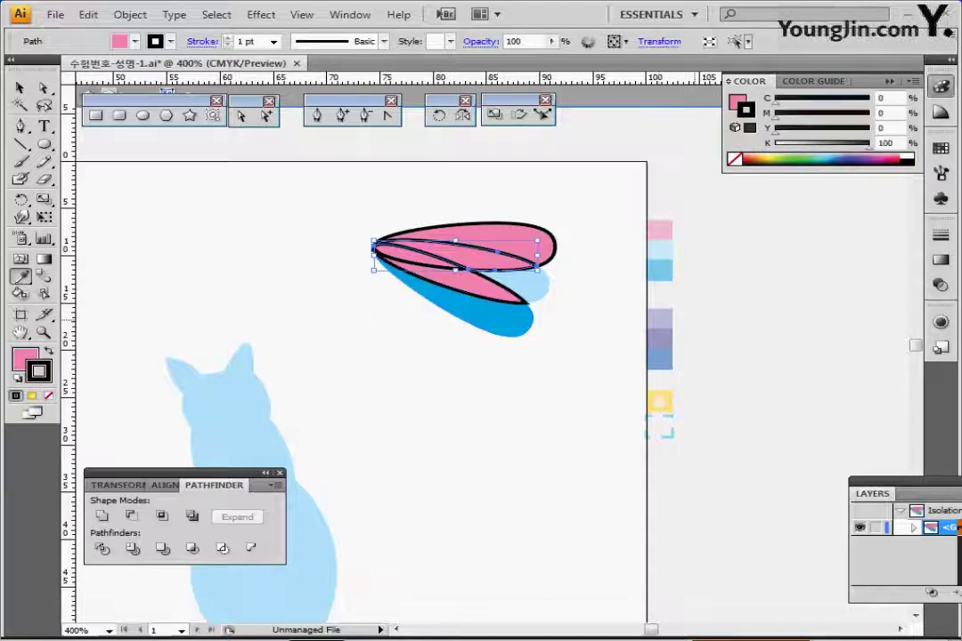
left_click(660, 319)
left_click(427, 259, "ctrl")
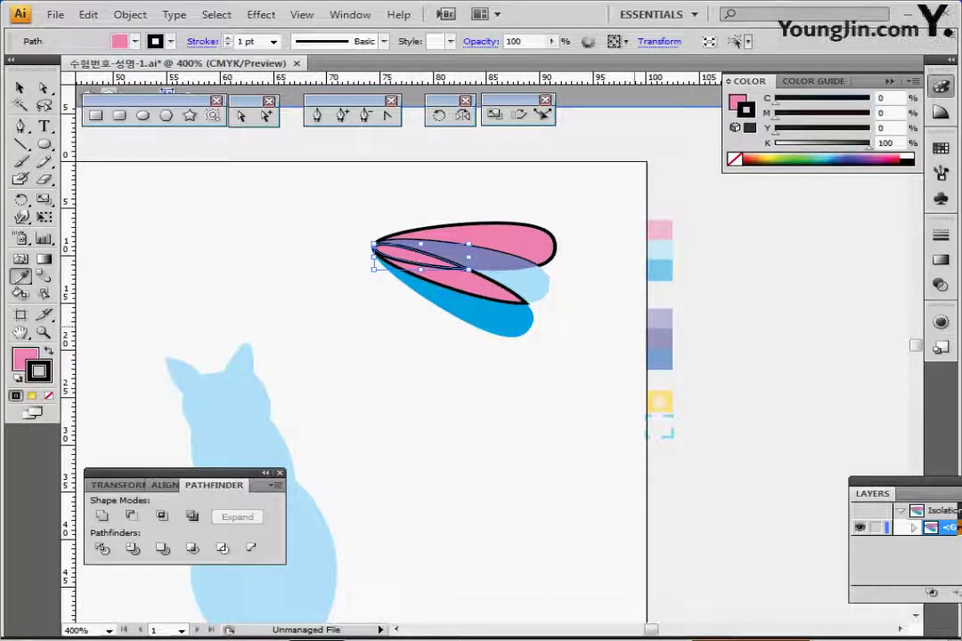
left_click(660, 339)
left_click(472, 282, "ctrl")
left_click(661, 359)
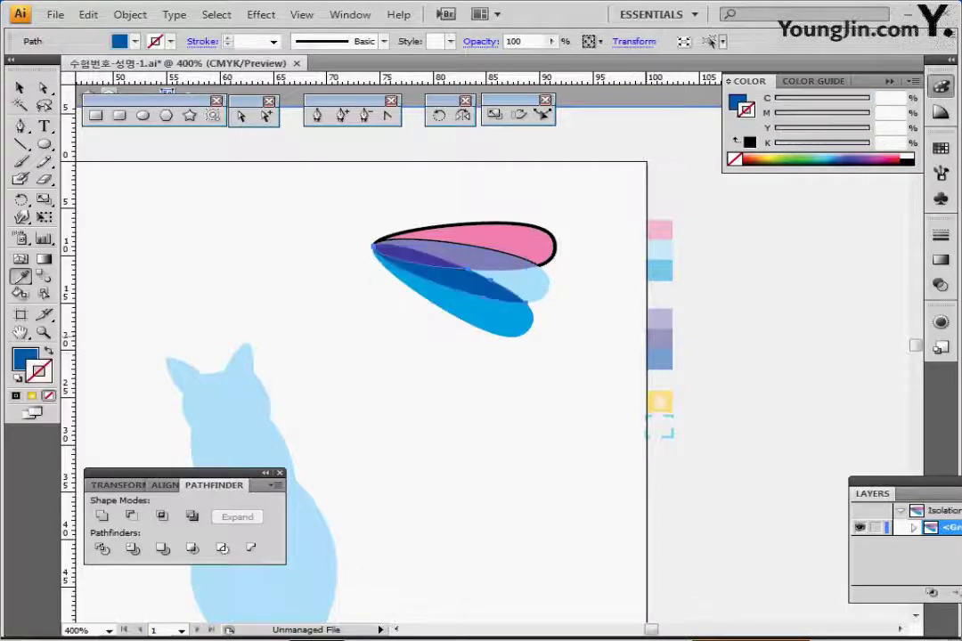
Remove the stroke from all petal pieces, leave isolation mode and deselect everything
key("ctrl+a")
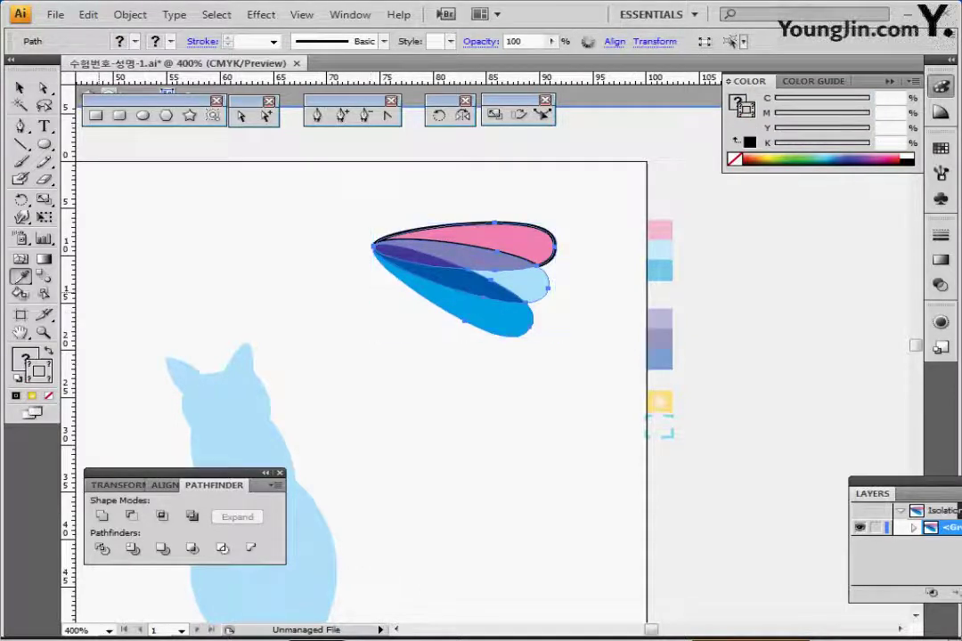
key("slash")
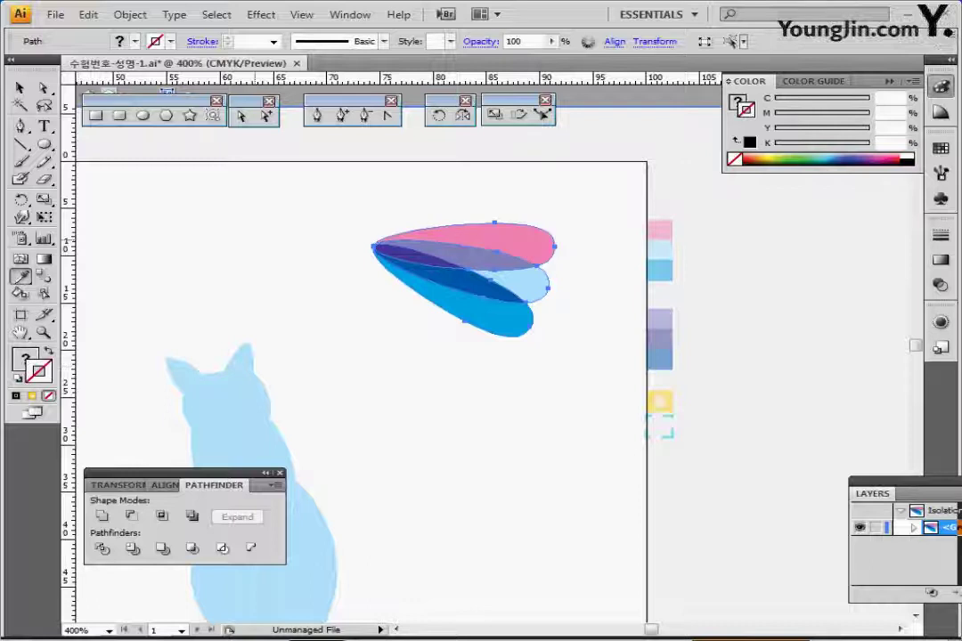
key("Escape")
key("ctrl+shift+a")
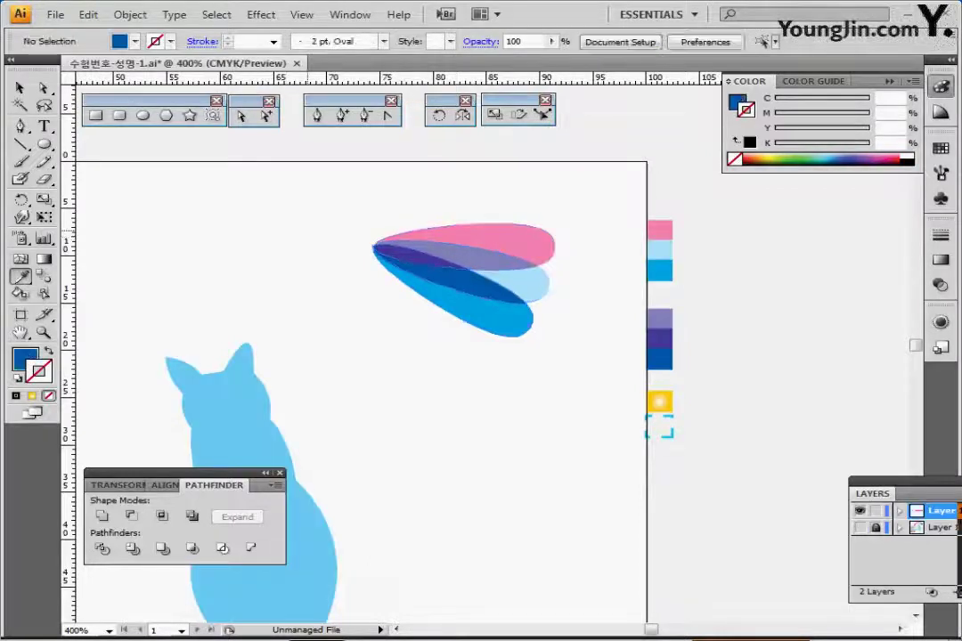
Create an 8-point star beside the petals' pointed tip with Radius 1 of 3 mm and Radius 2 of 1.5 mm
scroll(465, 332, "left", 1)
left_click_drag(517, 333, 522, 336)
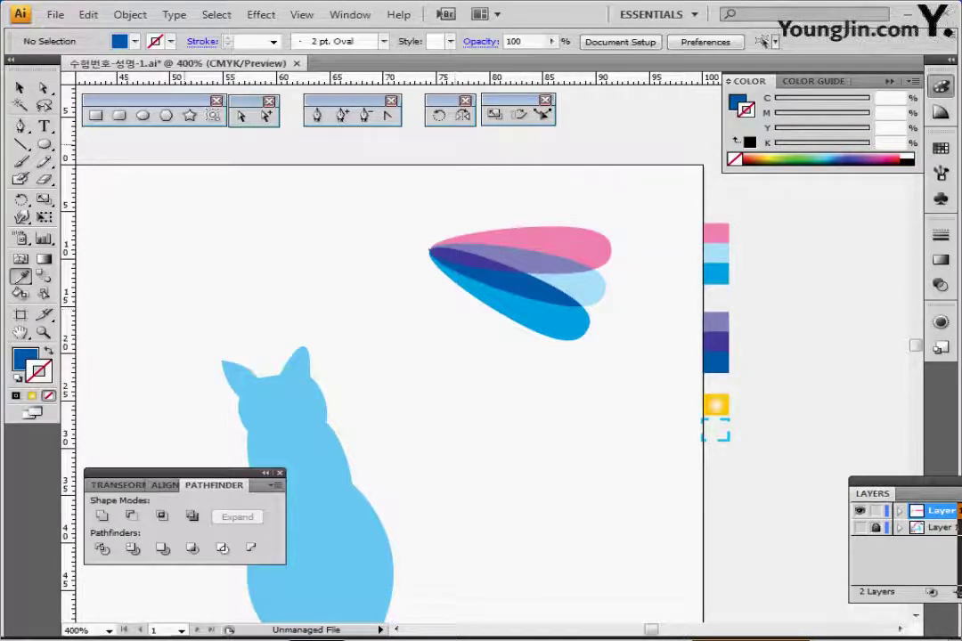
left_click(190, 115)
left_click(393, 253)
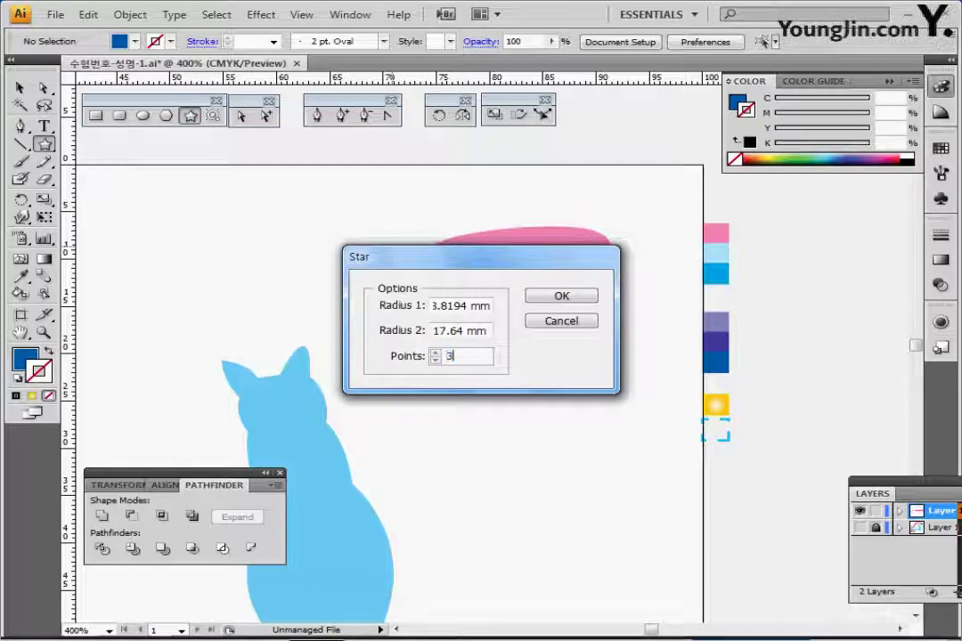
key("Tab")
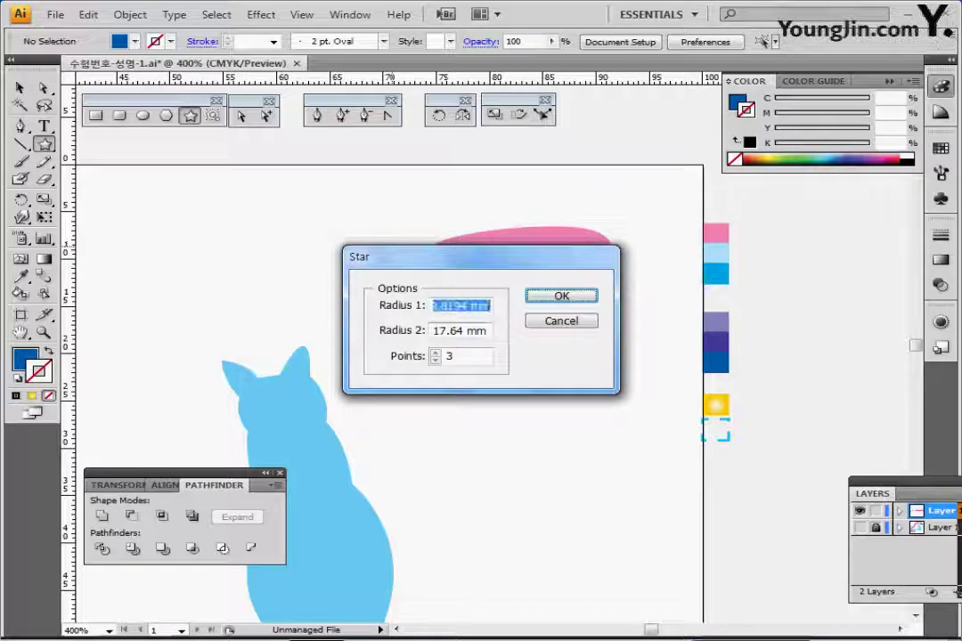
type("3")
key("Tab")
type("1")
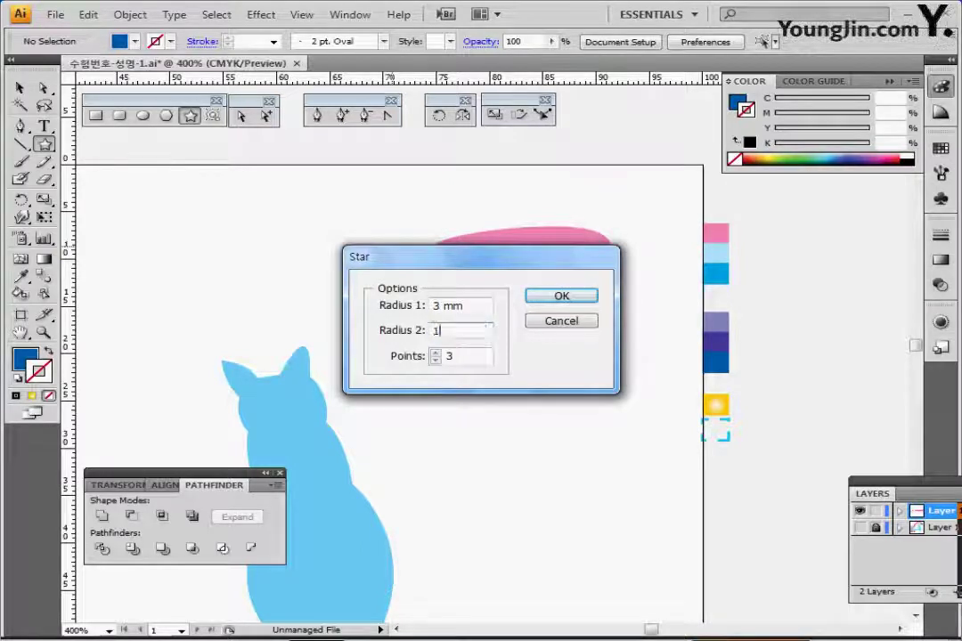
type(".5")
key("Tab")
type("8")
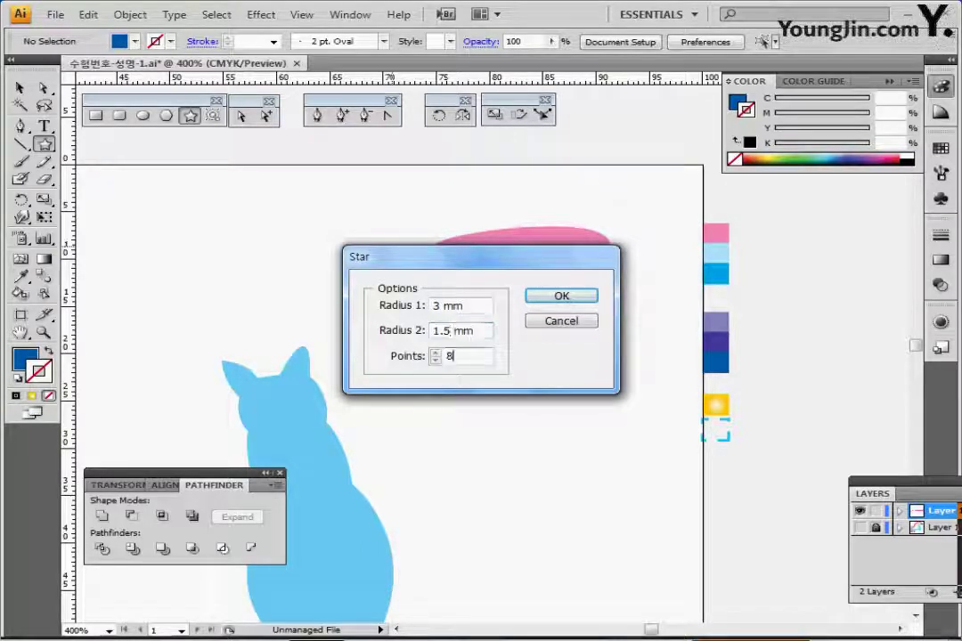
key("Return")
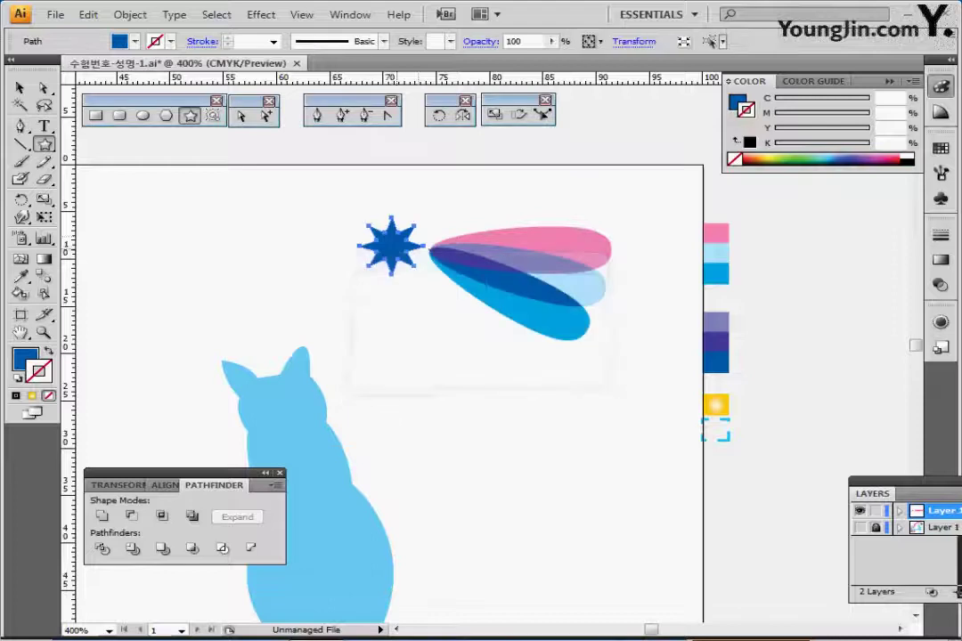
Move the star onto the petals' pointed tip and fill it with the yellow radial gradient sampled from the swatch
left_click_drag(422, 253, 432, 253)
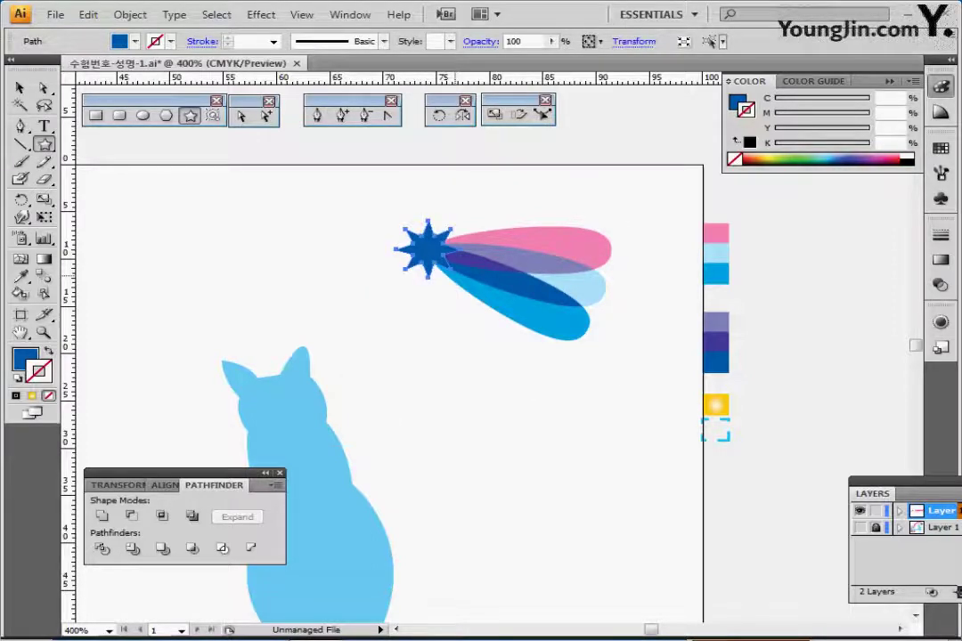
left_click(454, 276, "ctrl")
left_click_drag(489, 284, 395, 197)
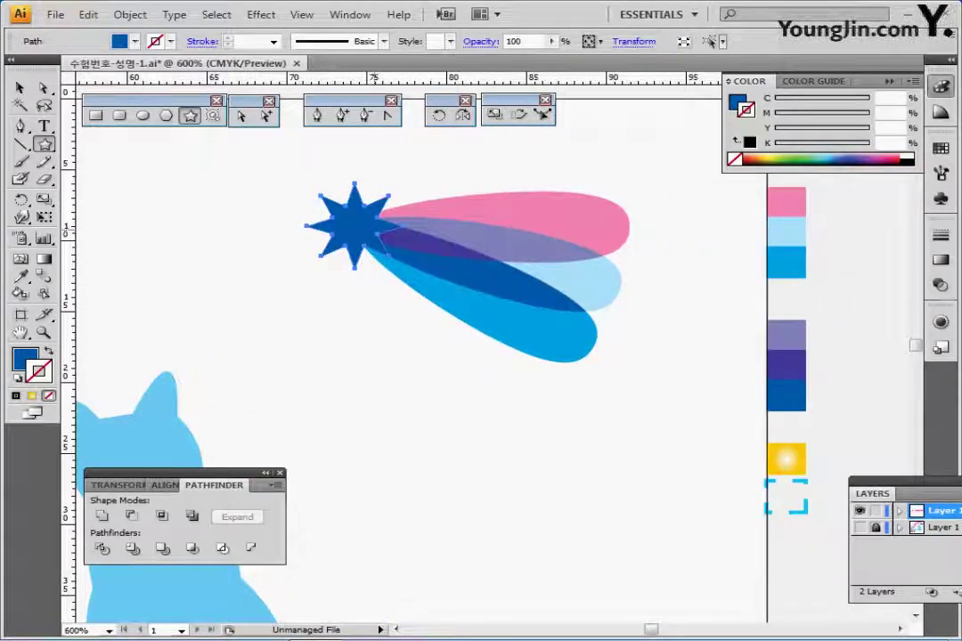
key("i")
left_click(786, 460)
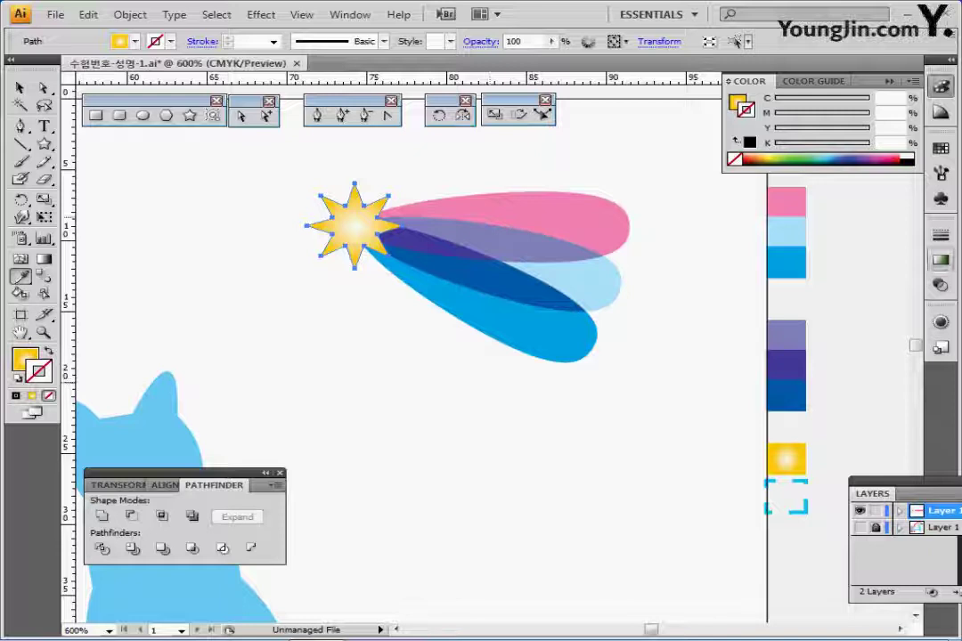
Examine the star's gradient type and the CMYK colors of both gradient stops
left_click(940, 260)
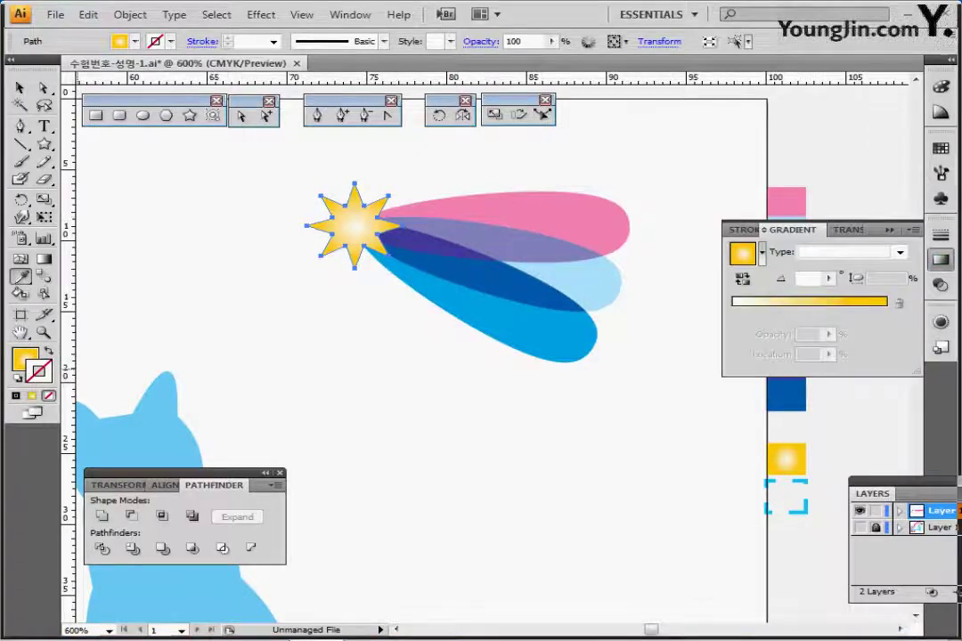
left_click(24, 359)
left_click(941, 261)
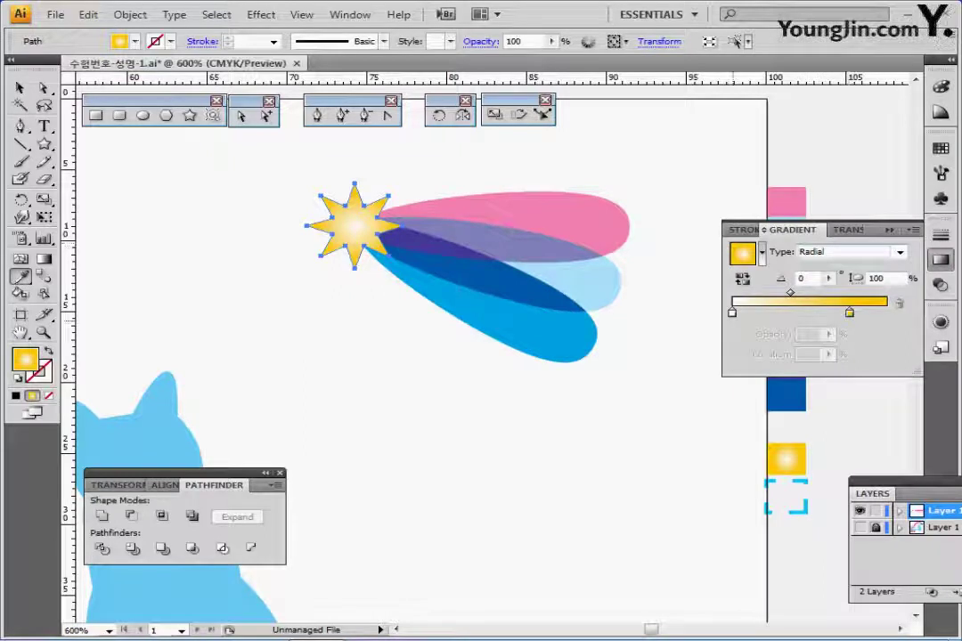
left_click(732, 313)
double_click(732, 313)
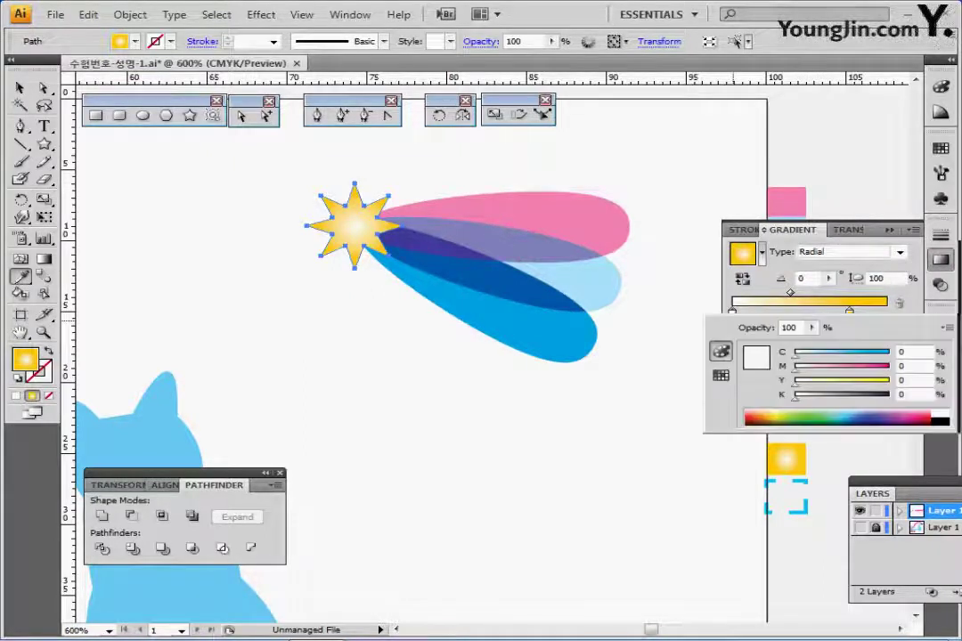
left_click(849, 311)
double_click(849, 311)
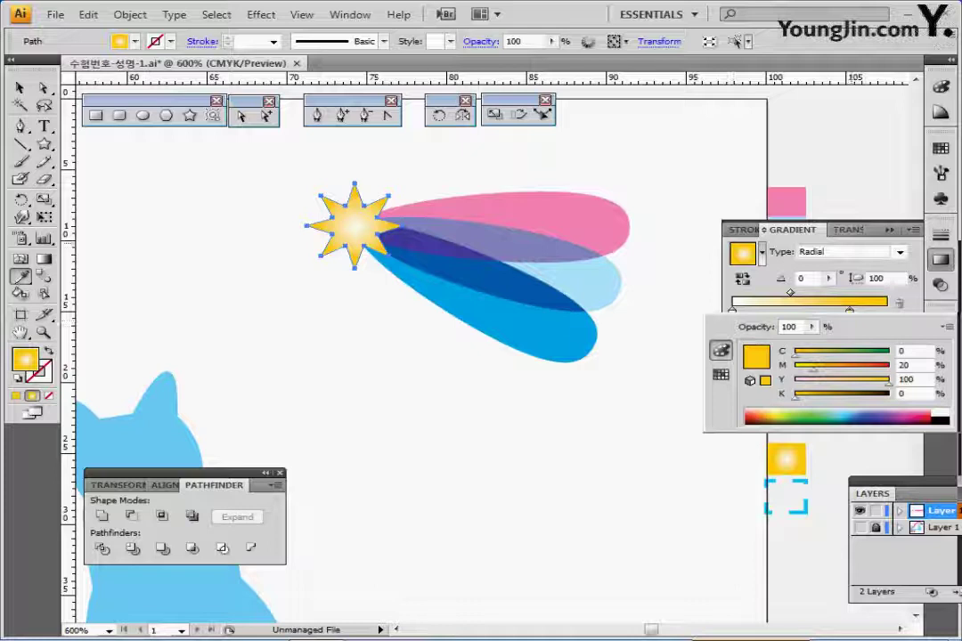
left_click(889, 230)
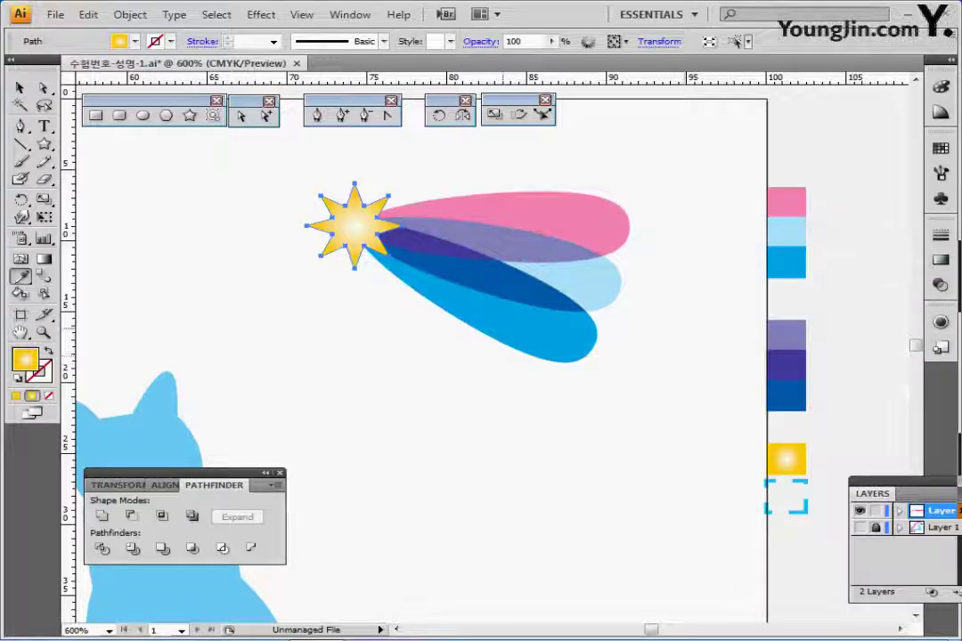
Select the star together with the petals and rotate them by -25°
key("ctrl+minus")
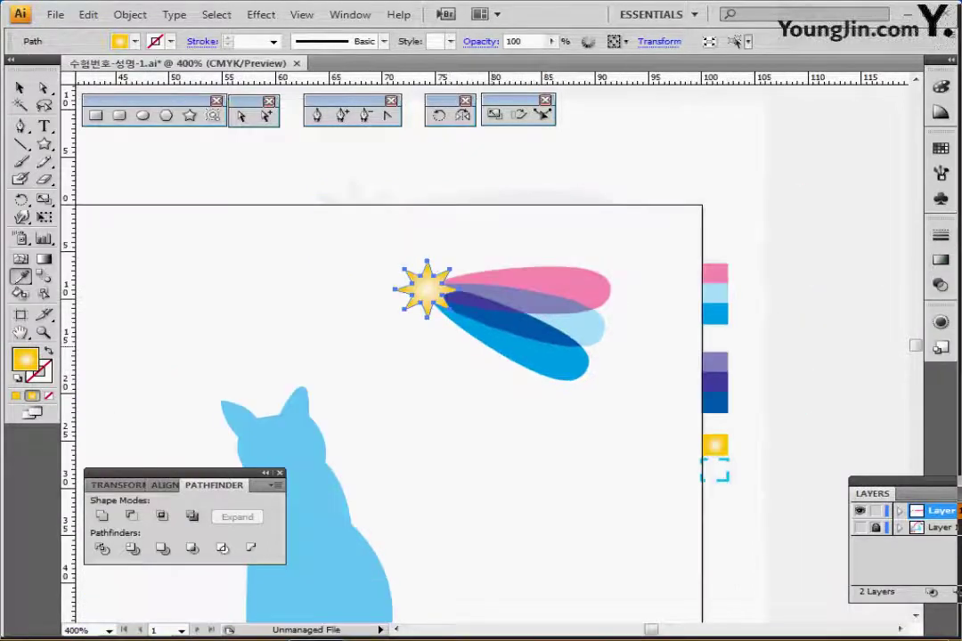
left_click_drag(498, 356, 451, 325)
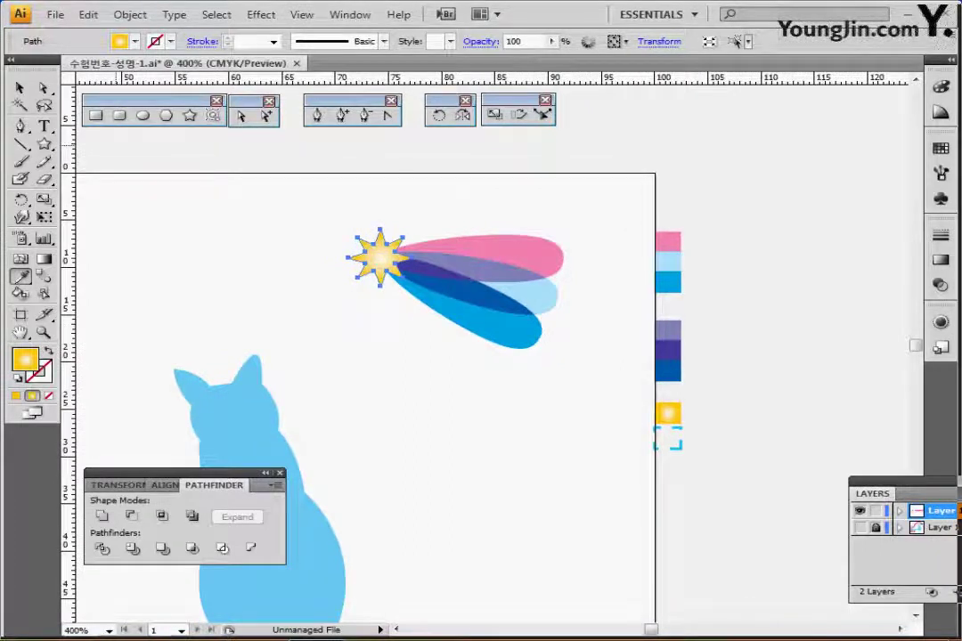
key("v")
left_click_drag(336, 198, 459, 357)
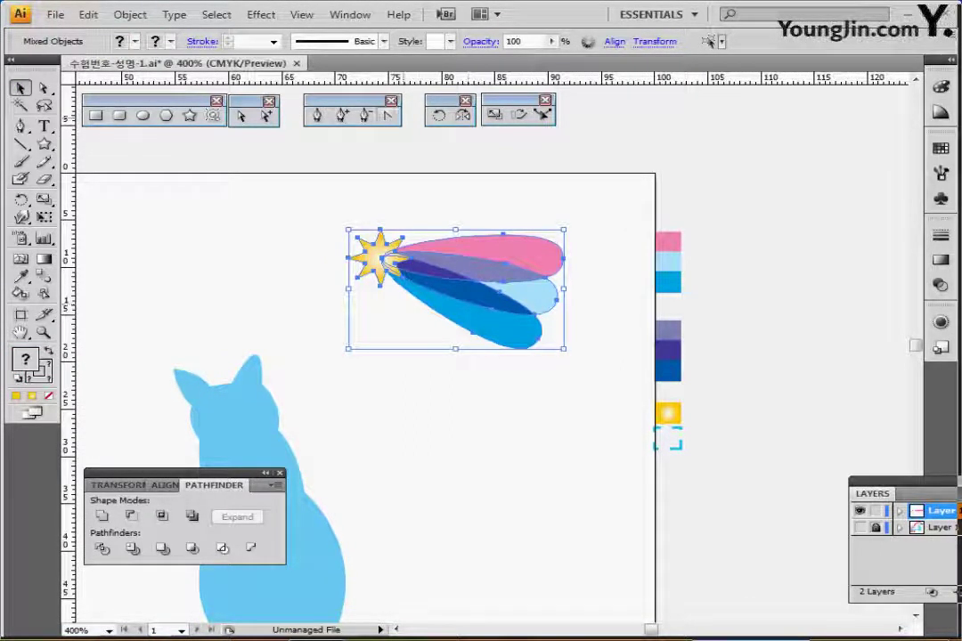
double_click(439, 115)
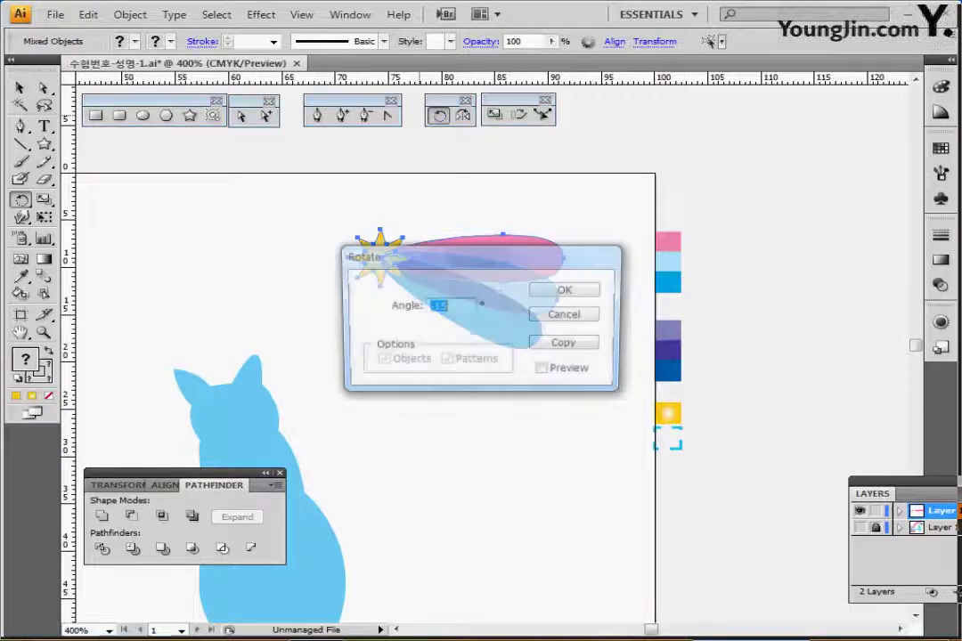
type("-25")
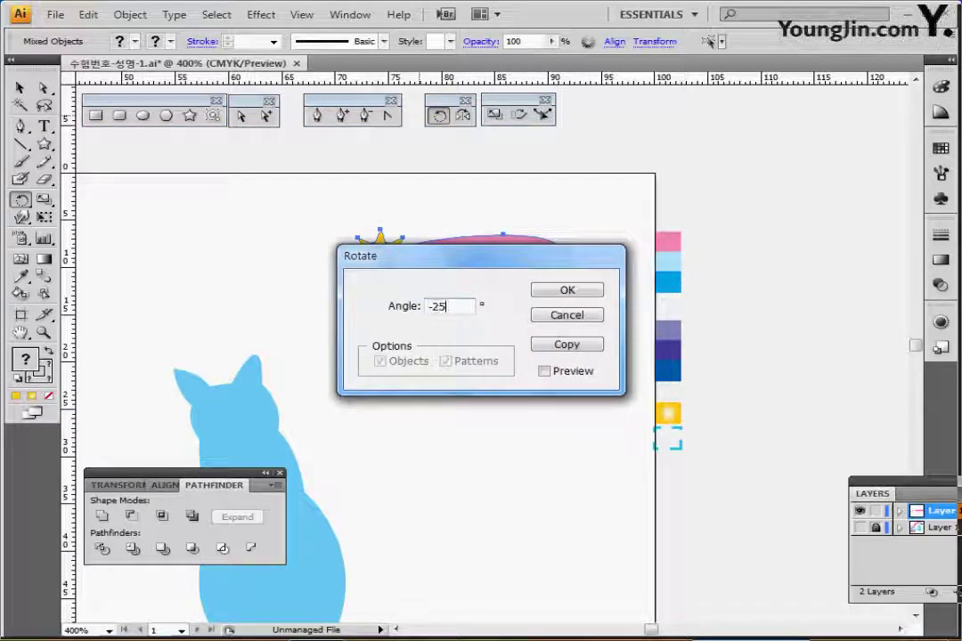
key("Return")
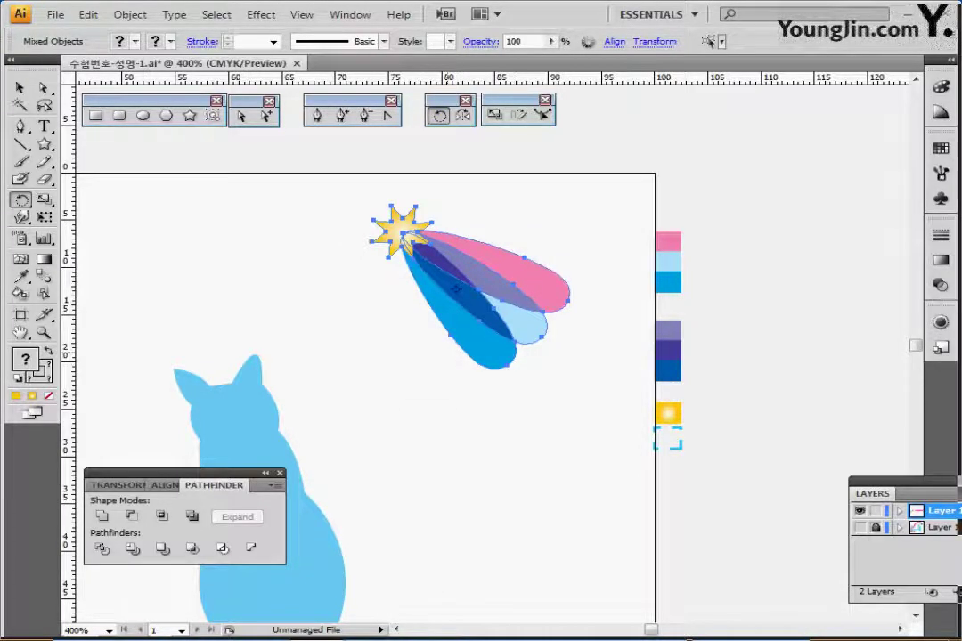
Show the reference layer, move the star and petals onto their reference counterpart, and switch to Outline view to compare them
key("ctrl+minus")
key("ctrl+minus")
left_click_drag(446, 383, 551, 310)
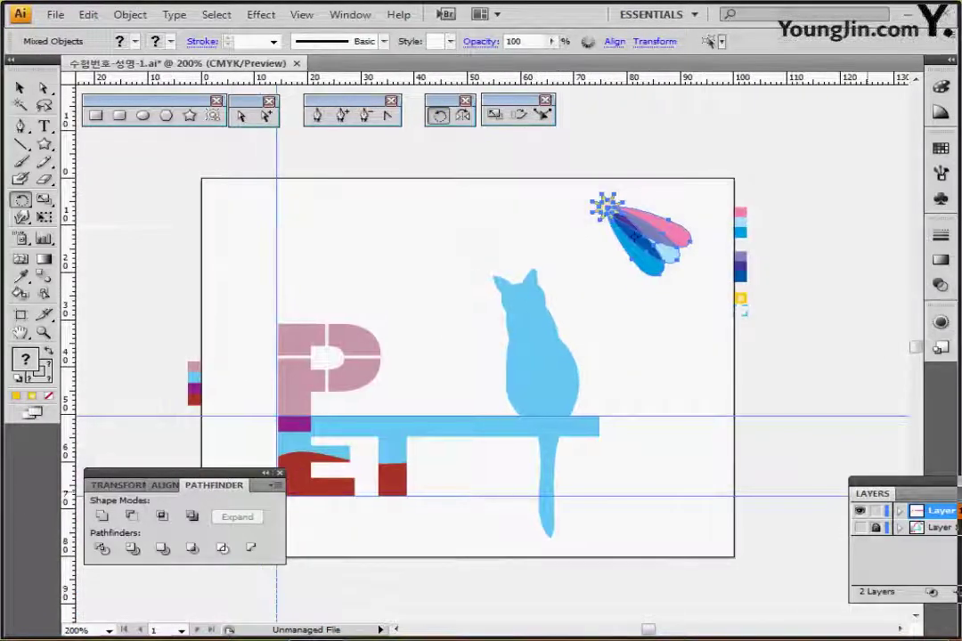
left_click(859, 528)
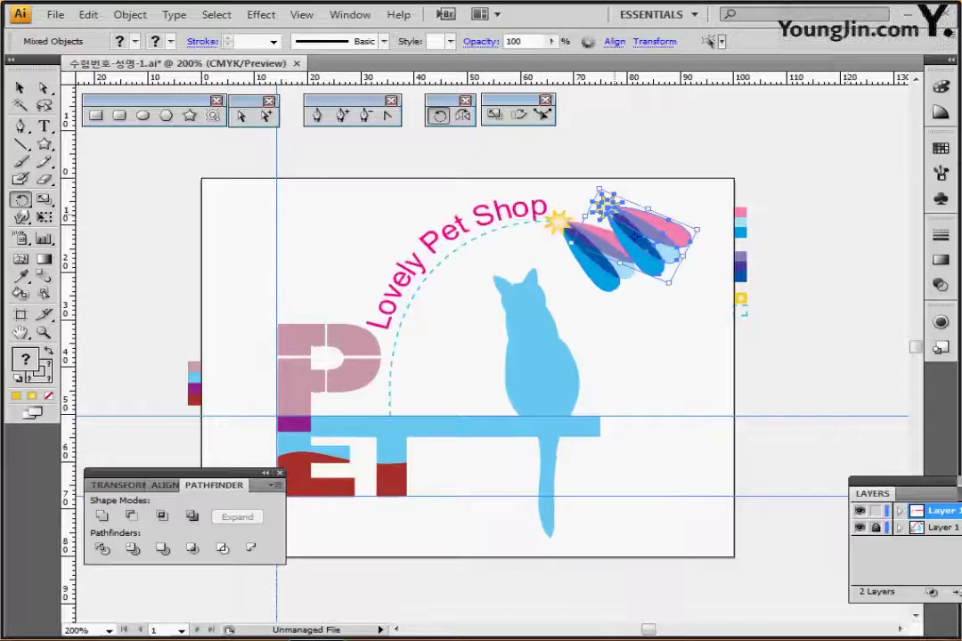
left_click_drag(618, 213, 568, 225)
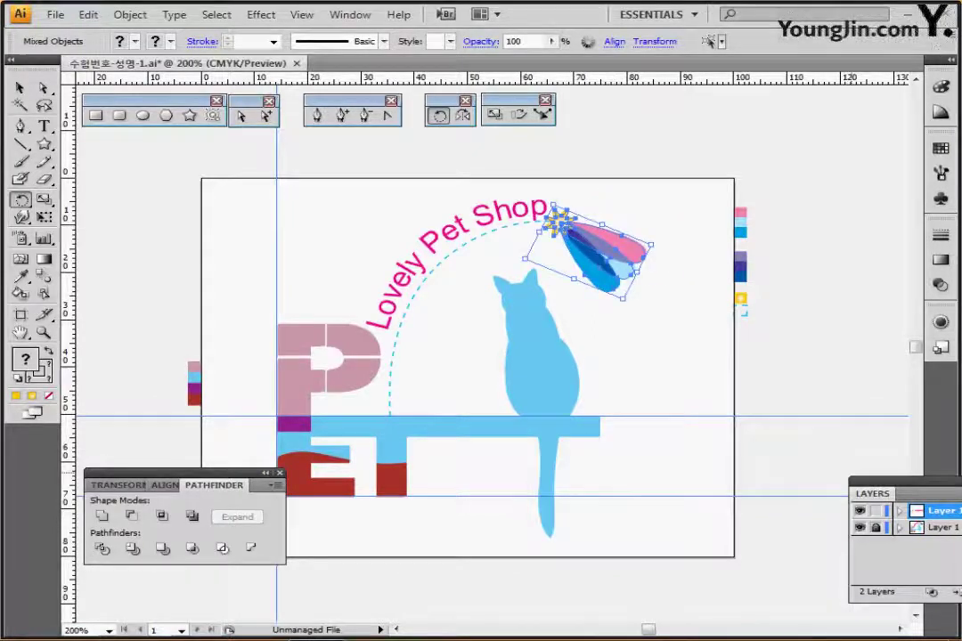
key("ctrl+y")
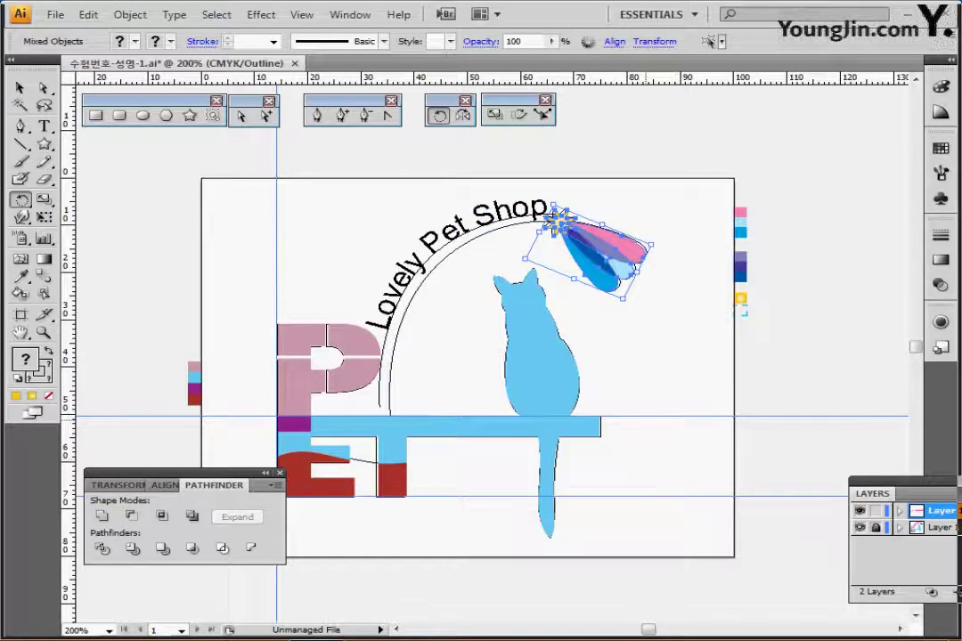
Deselect the star and petals and pick up the dashed blue 0.75 pt stroke from the sample line beside the artboard
left_click_drag(664, 418, 564, 407)
scroll(490, 356, "up", 1)
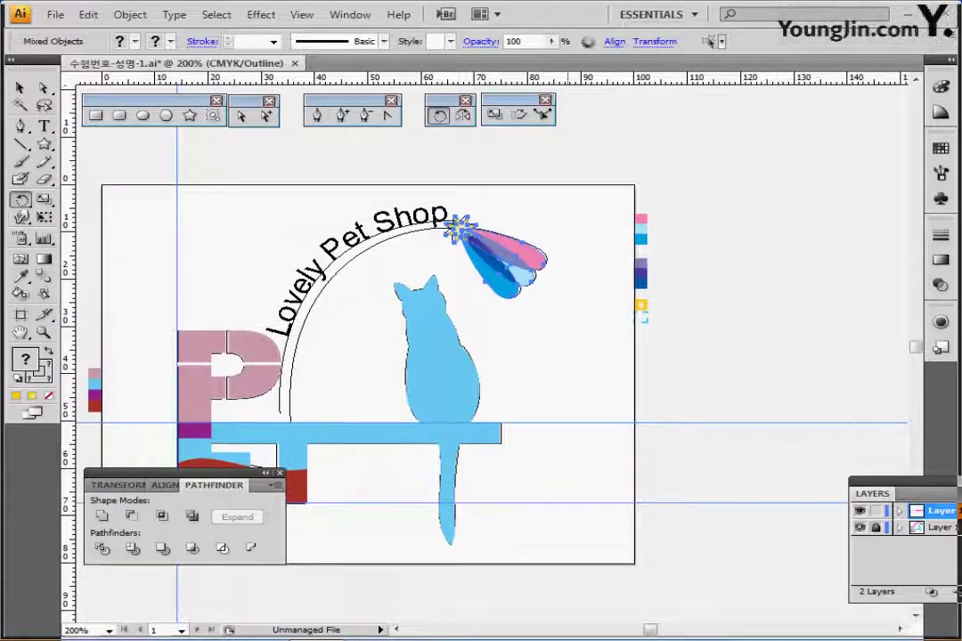
key("ctrl")
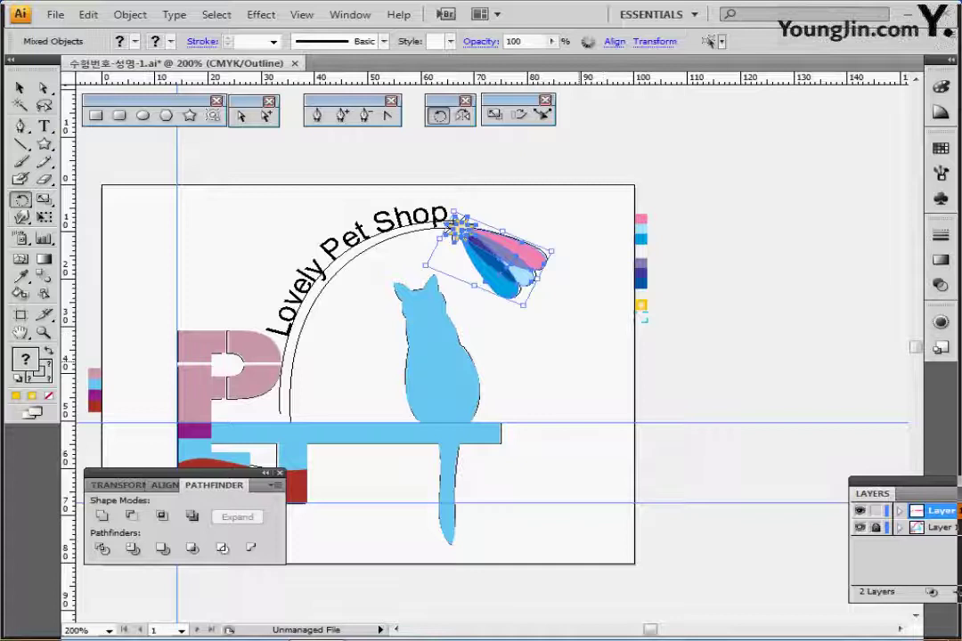
key("ctrl+shift+a")
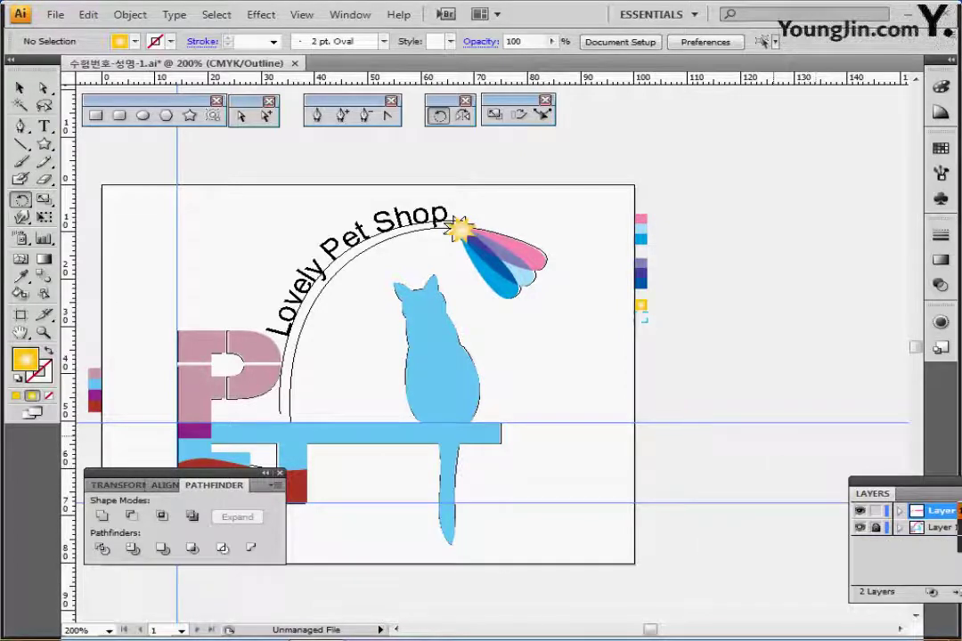
left_click_drag(624, 349, 650, 314)
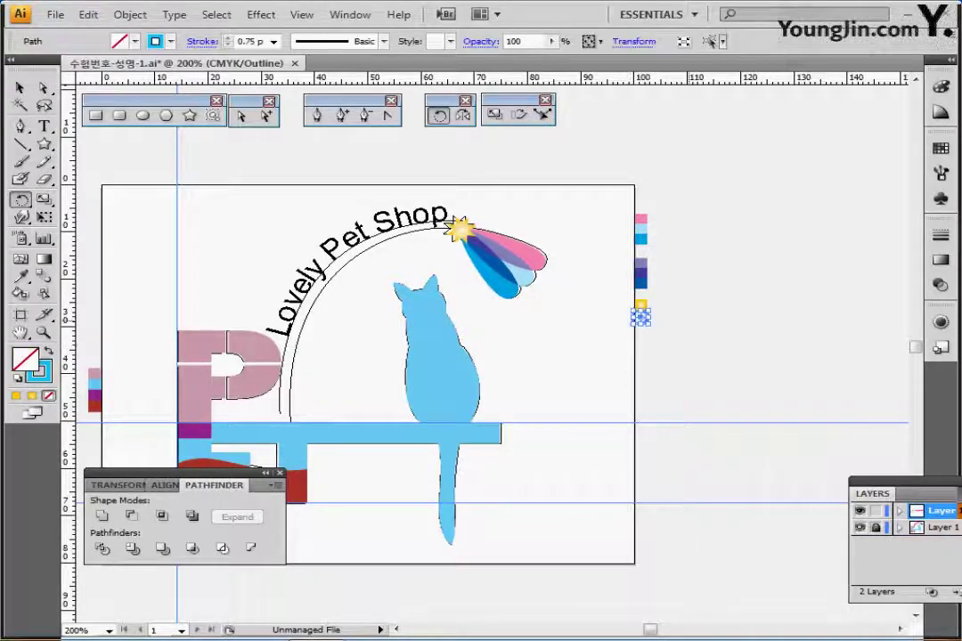
key("ctrl+shift+a")
key("p")
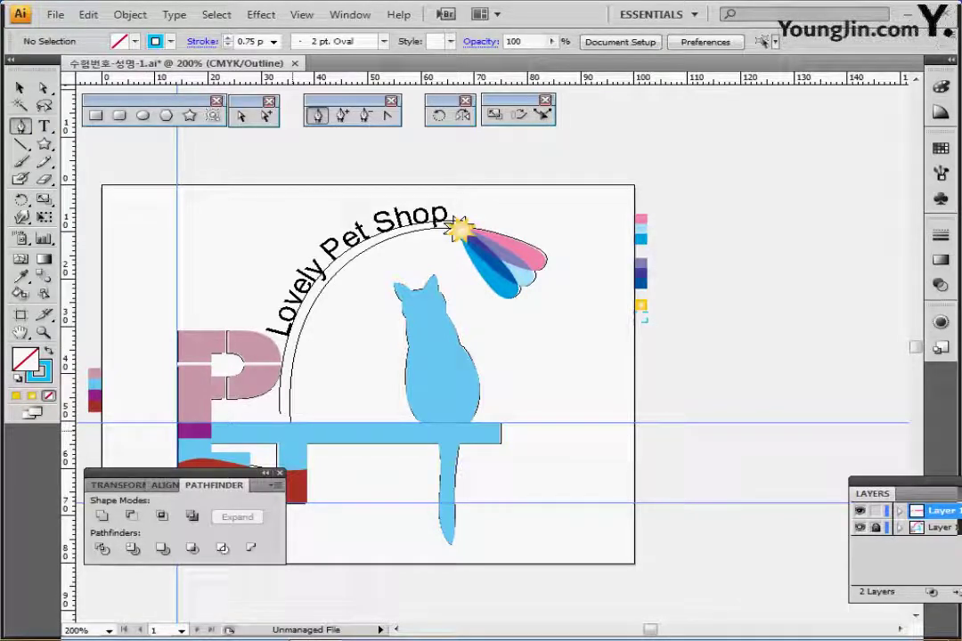
Trace the reference arc with the Pen tool from the bench to the star's centre, then hide the reference layer and return to Preview
left_click(291, 431)
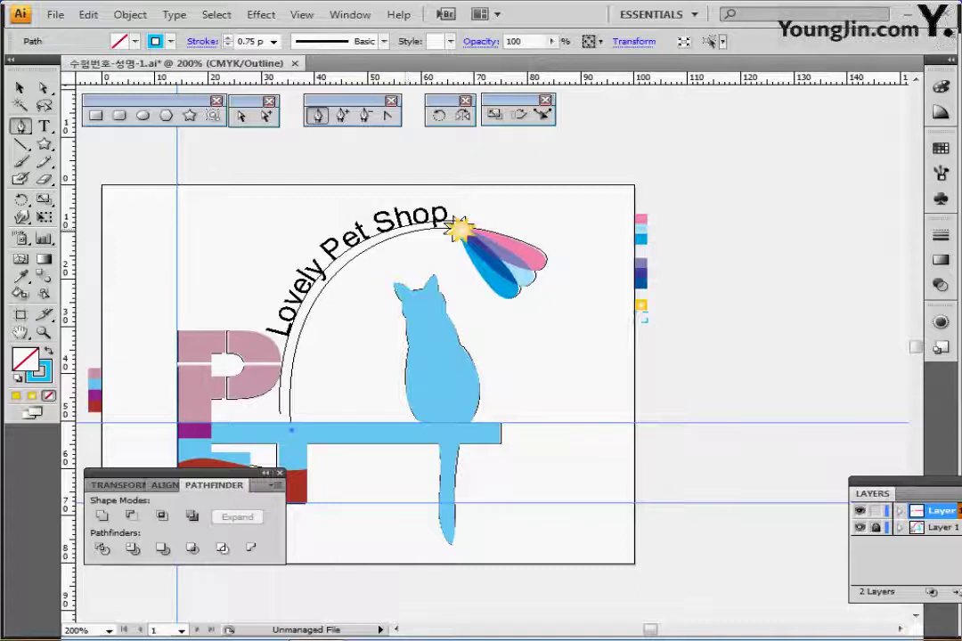
left_click_drag(332, 278, 382, 220)
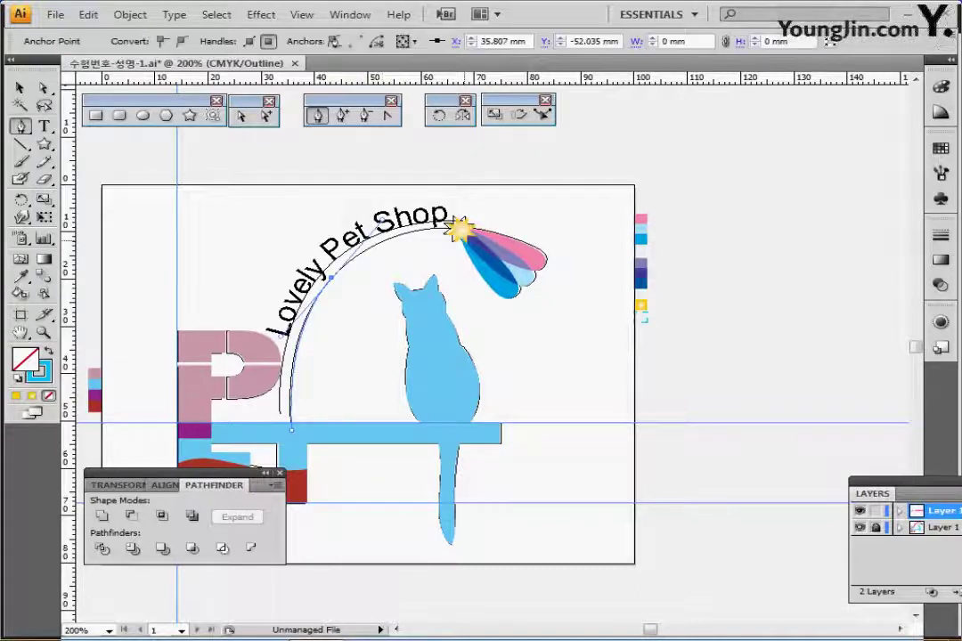
left_click(462, 229)
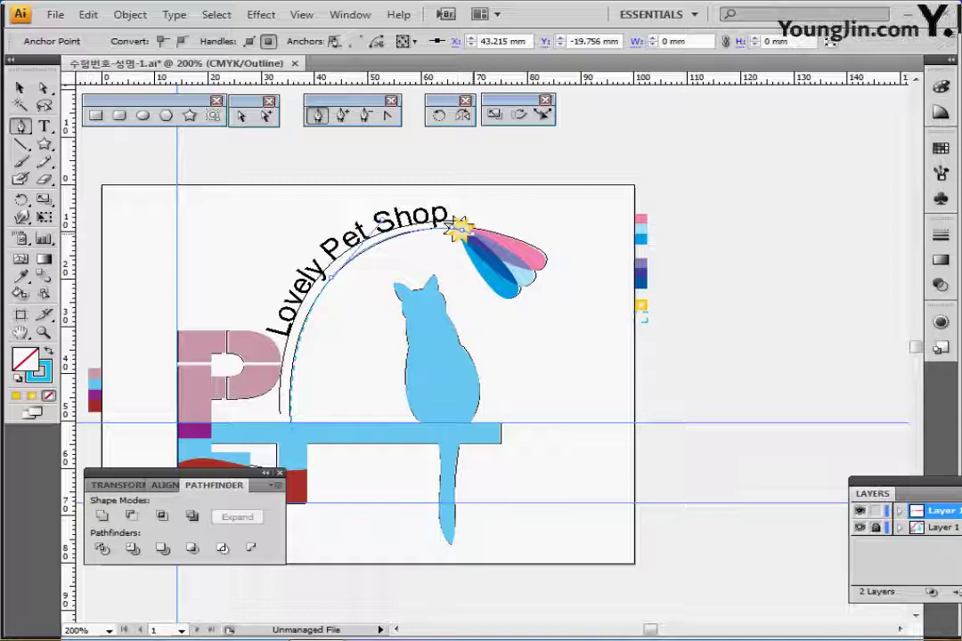
left_click_drag(463, 230, 473, 233)
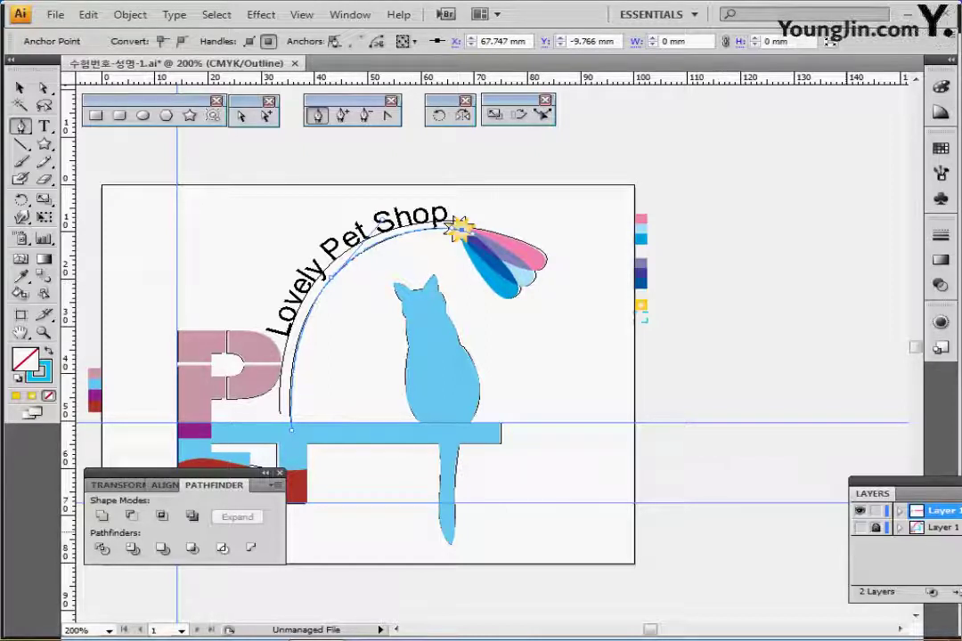
left_click(352, 308, "ctrl")
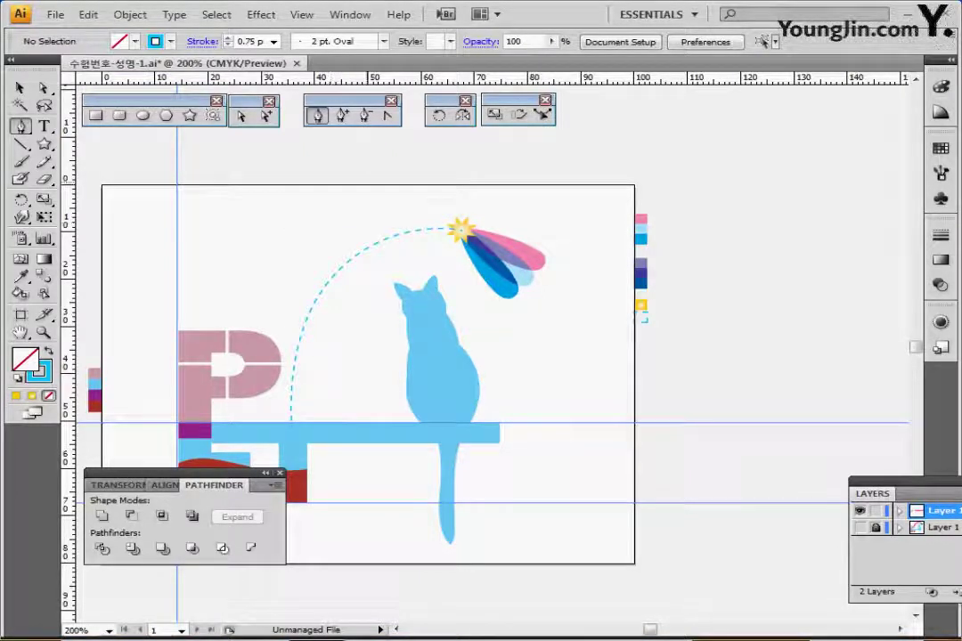
Duplicate the dashed arc and place the copy slightly outside the original, up and to the left
left_click_drag(341, 202, 358, 277)
key("ctrl+alt+5")
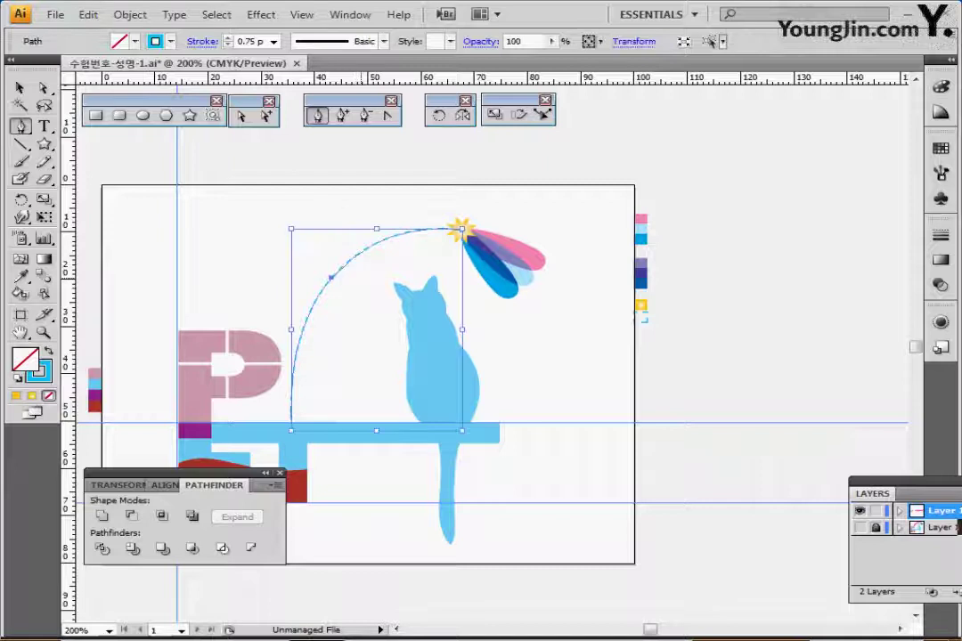
key("ctrl+5")
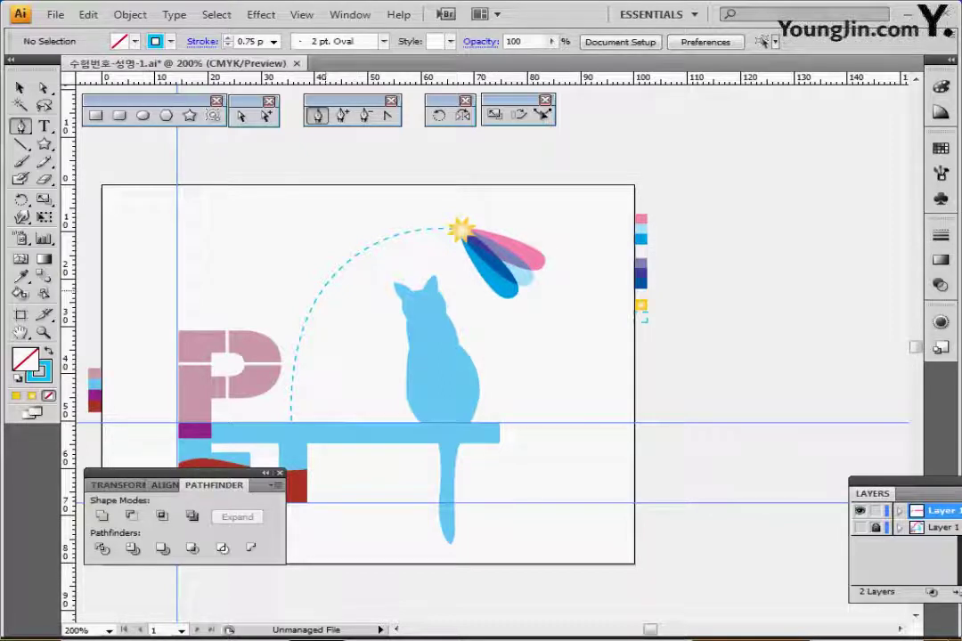
left_click(322, 290, "ctrl")
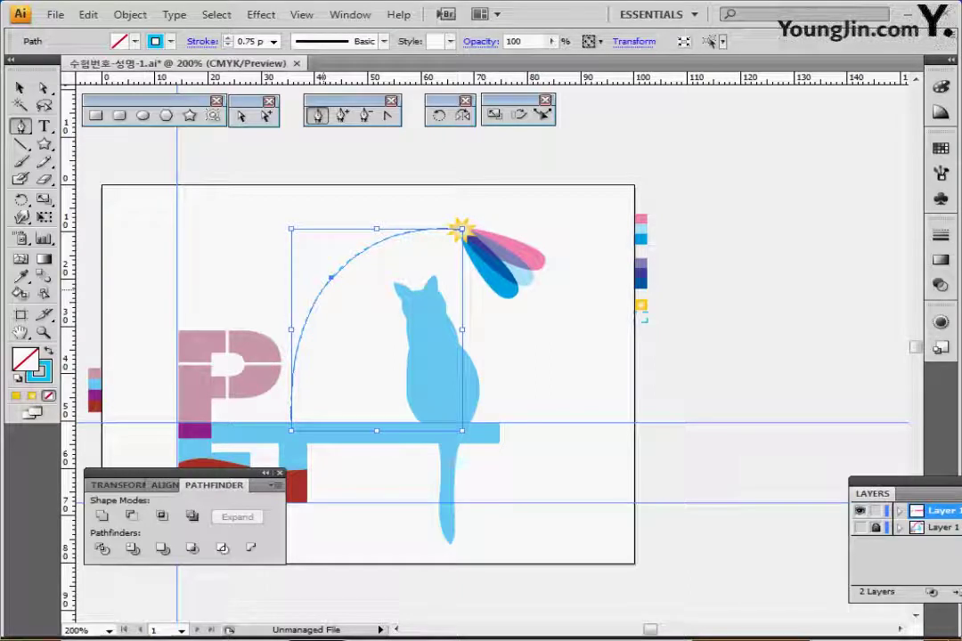
left_click_drag(322, 290, 315, 283, "ctrl")
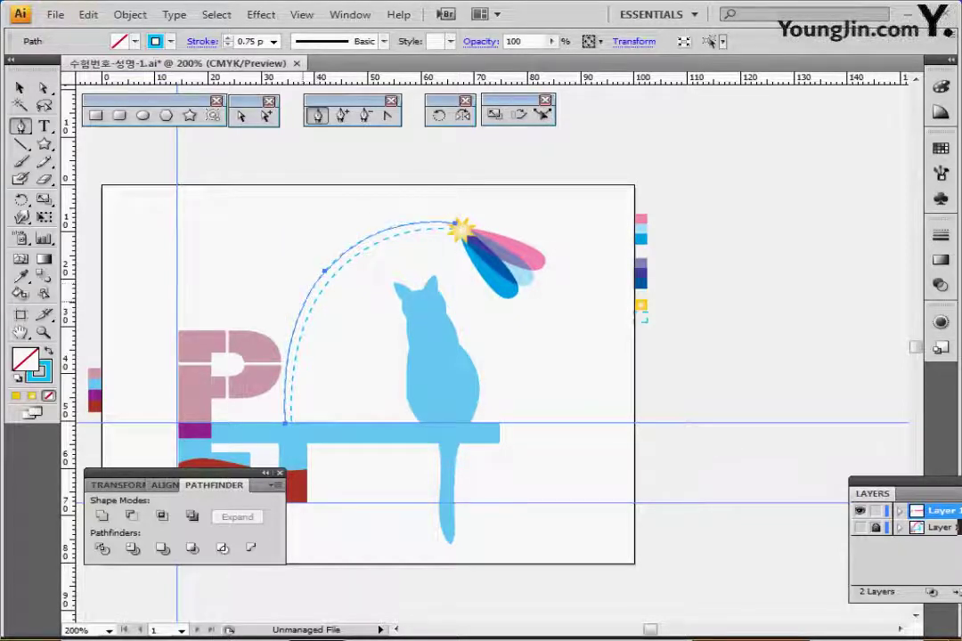
Start type on a path along the outer arc beside the P's upper part and set the font size to 17 pt
left_click(44, 126)
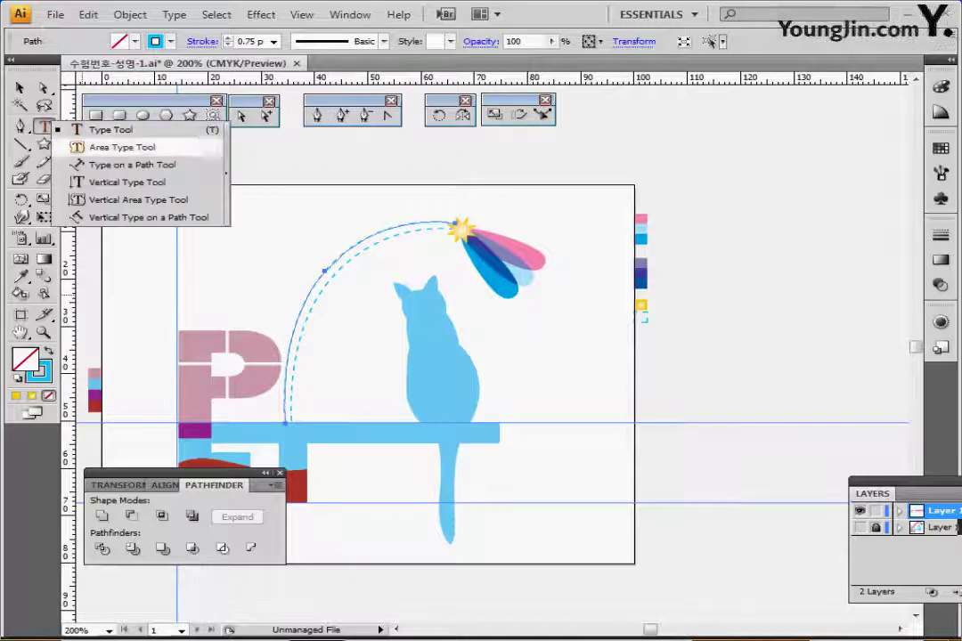
left_click(132, 164)
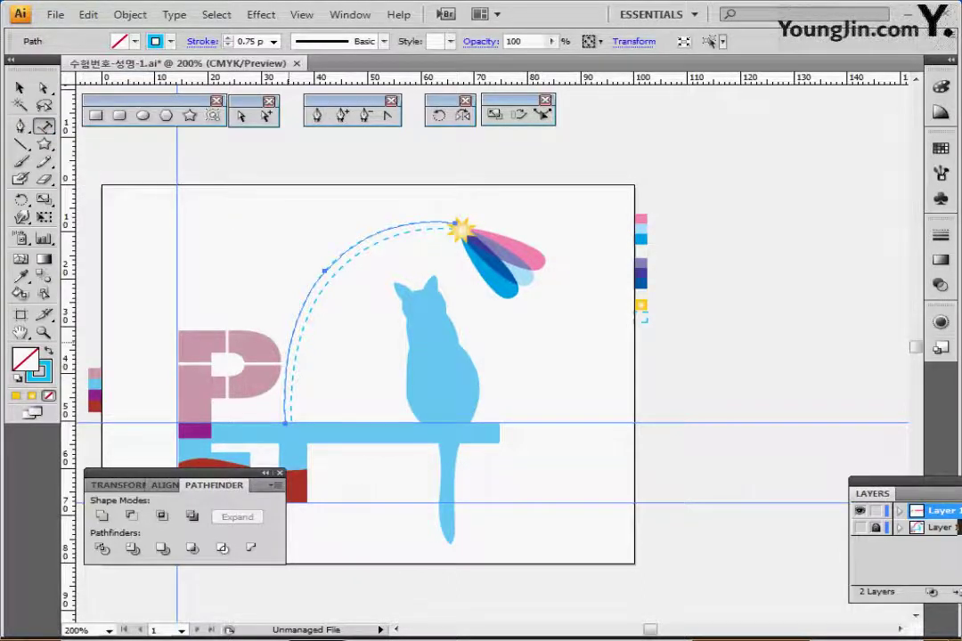
left_click(292, 344)
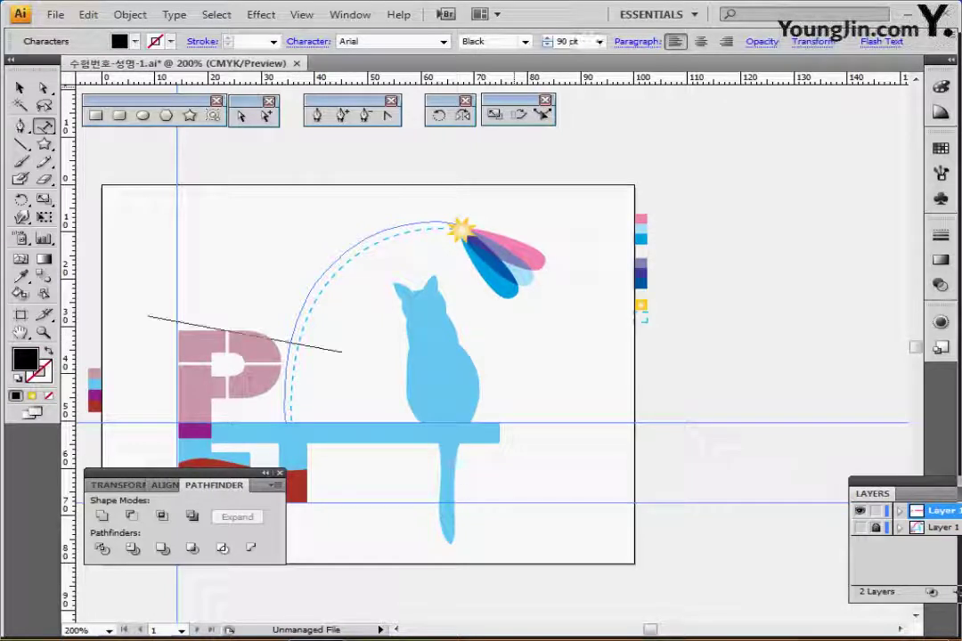
left_click_drag(583, 42, 555, 42)
type("17")
key("Return")
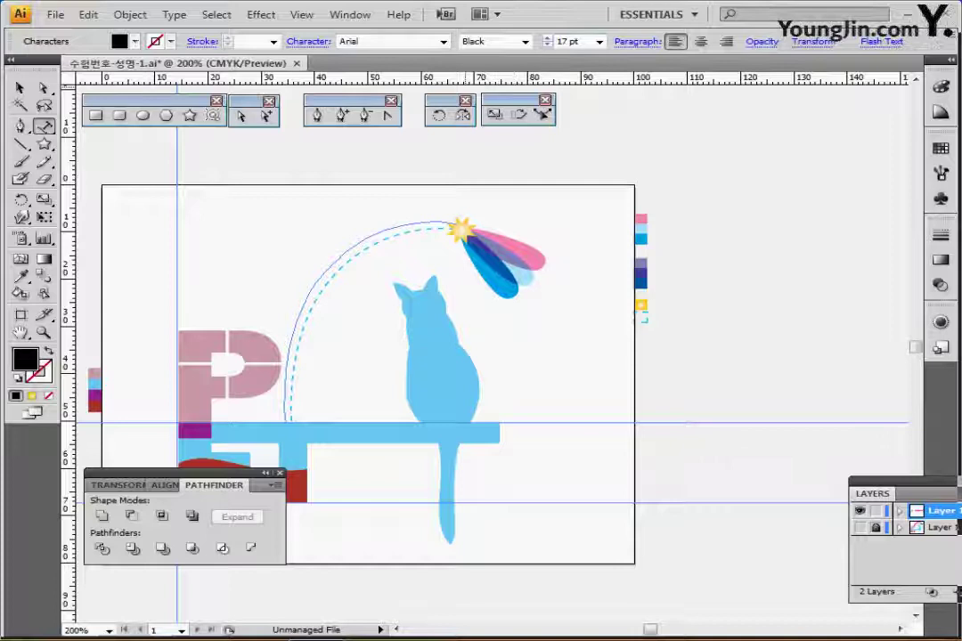
left_click(492, 41)
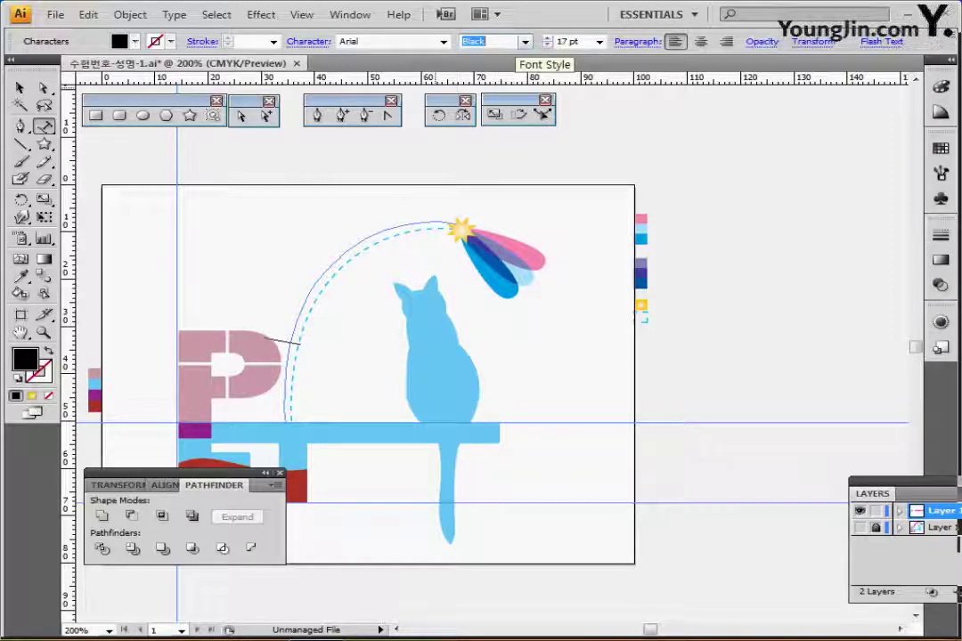
left_click(525, 42)
left_click(526, 42)
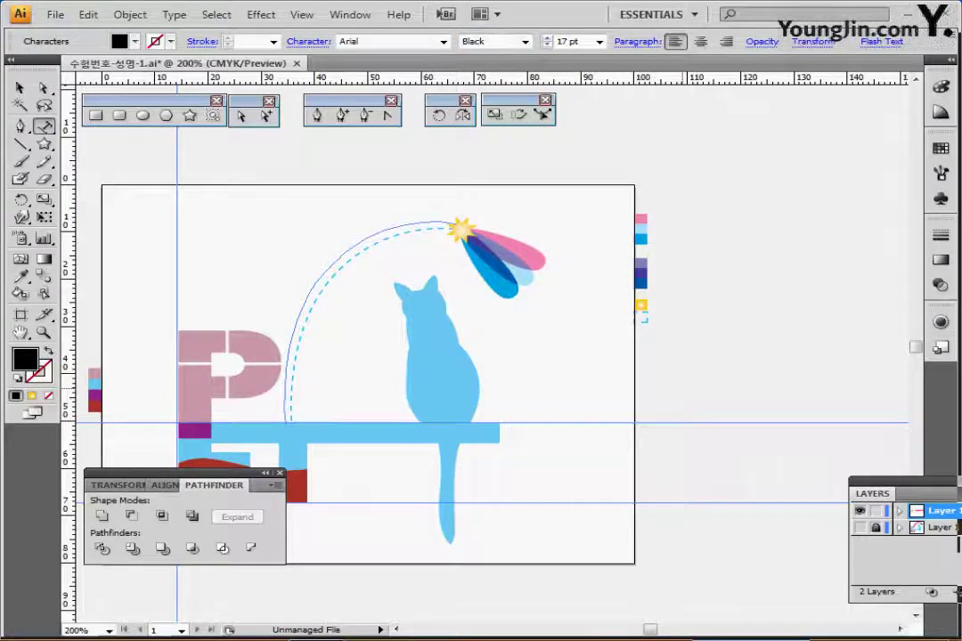
Select the magenta Lovely Pet Shop text outside the artboard and set its font size to 17 pt
left_click(809, 437, "ctrl")
left_click_drag(809, 436, 624, 433)
left_click_drag(715, 422, 826, 489)
scroll(624, 404, "down", 2)
left_click(768, 315, "ctrl")
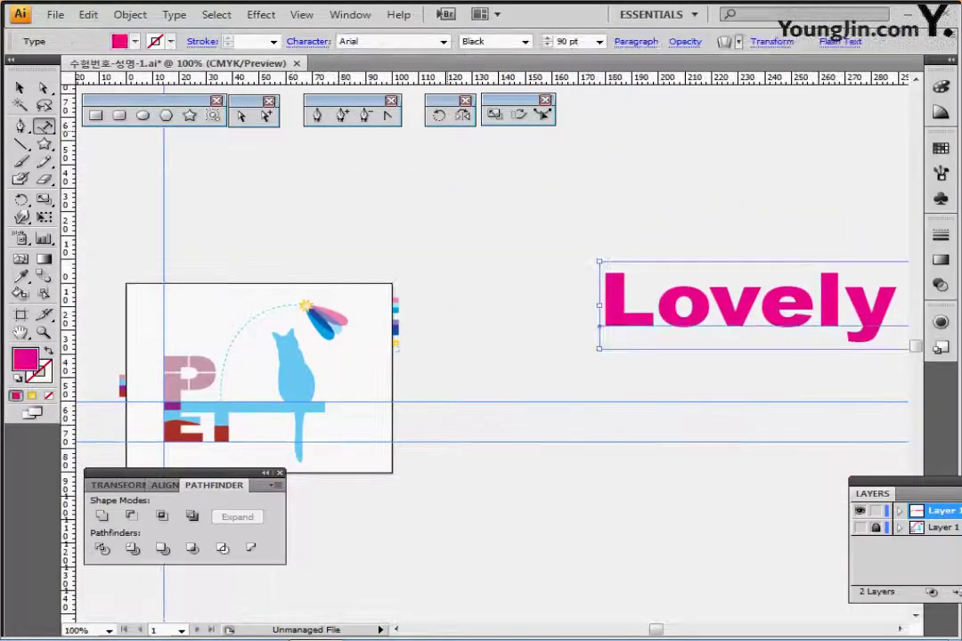
left_click(568, 41)
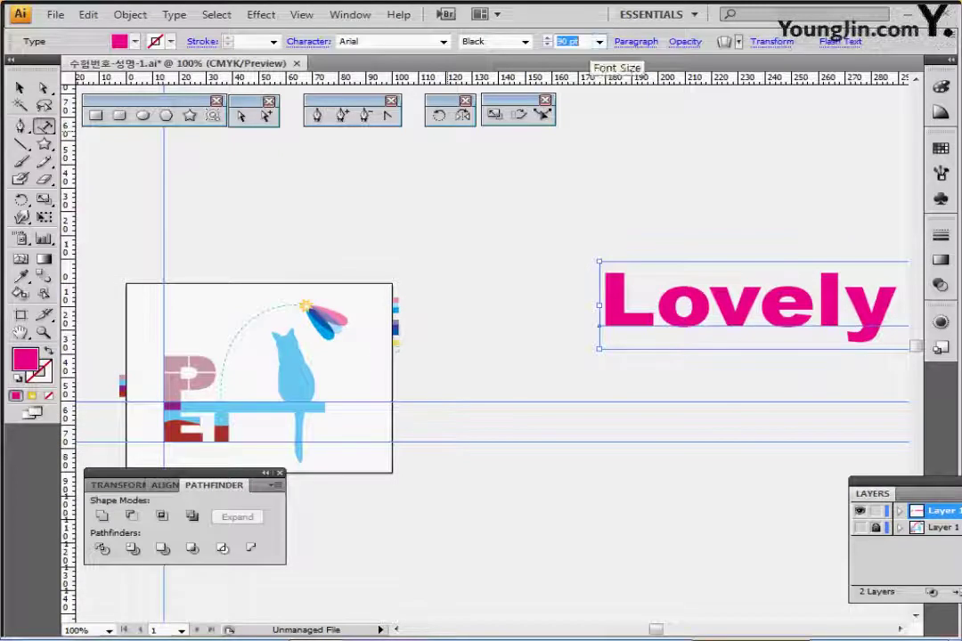
type("17")
key("Return")
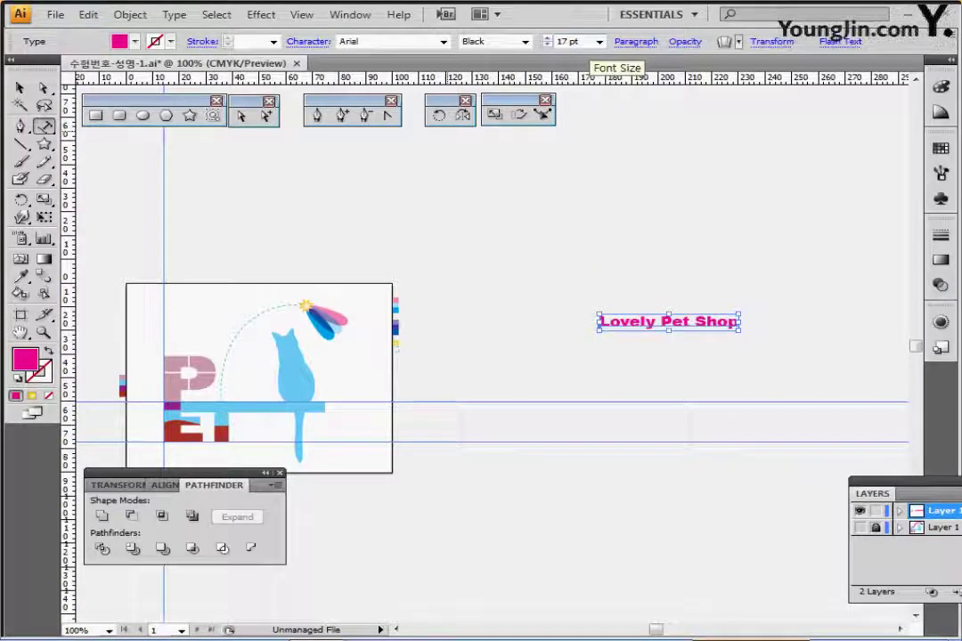
Set the Lovely Pet Shop text's font to Arial with the Regular style
key("ctrl+shift+a")
left_click(668, 322, "ctrl")
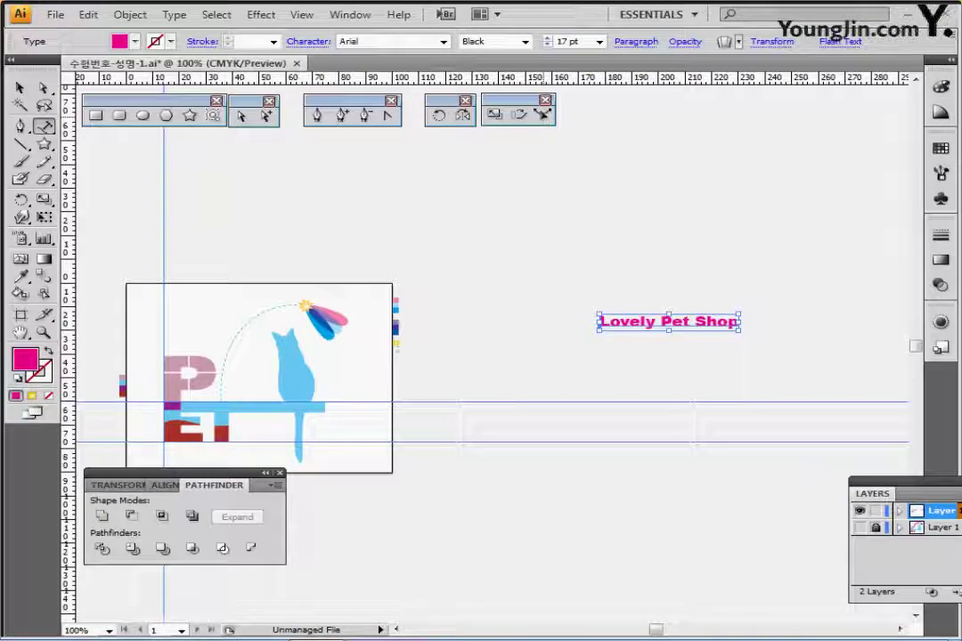
left_click(495, 41)
left_click(494, 41)
double_click(482, 42)
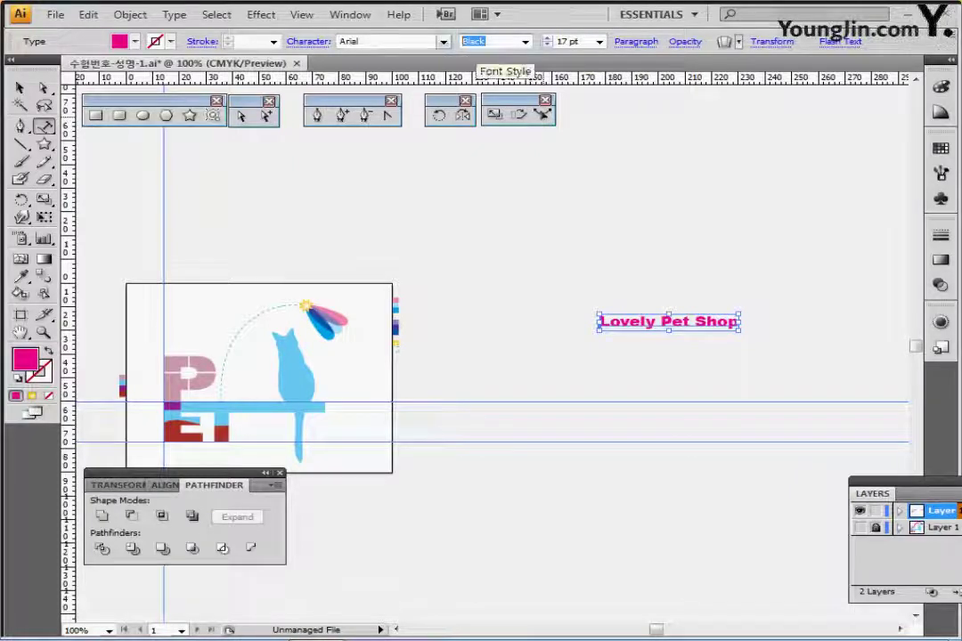
left_click(525, 42)
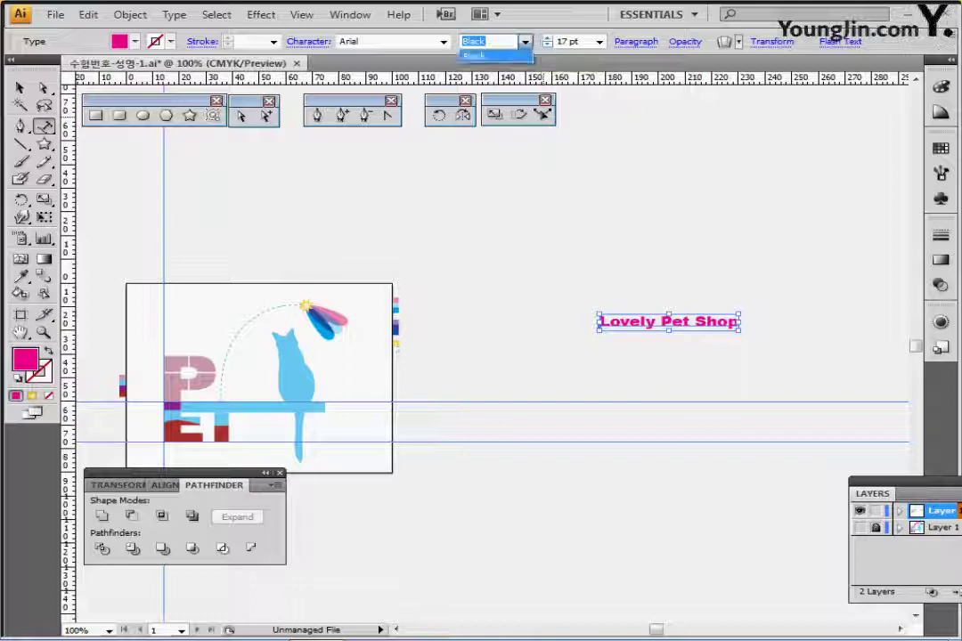
left_click(443, 42)
scroll(419, 107, "down", 20)
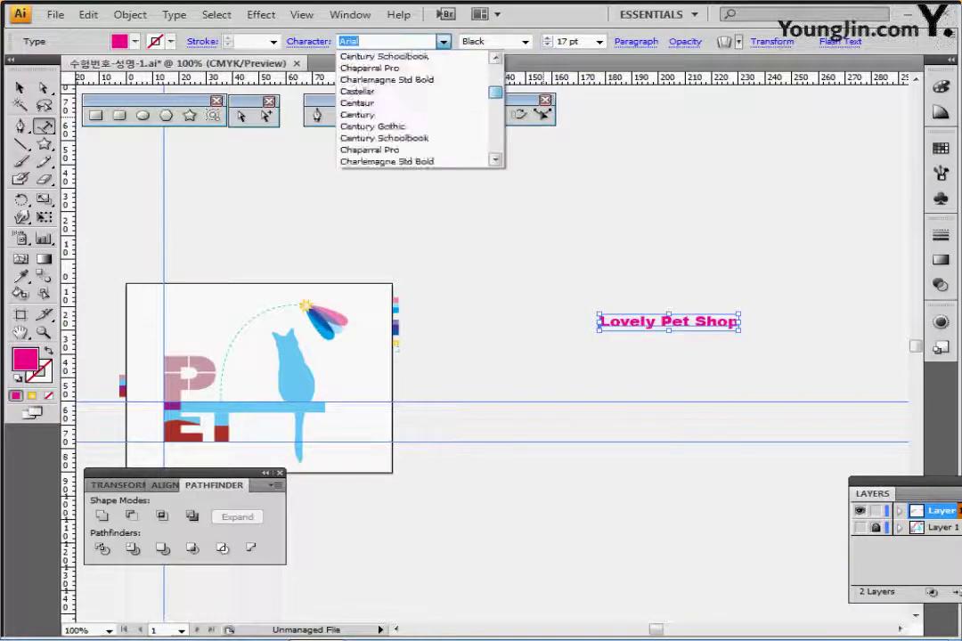
scroll(419, 107, "down", 3)
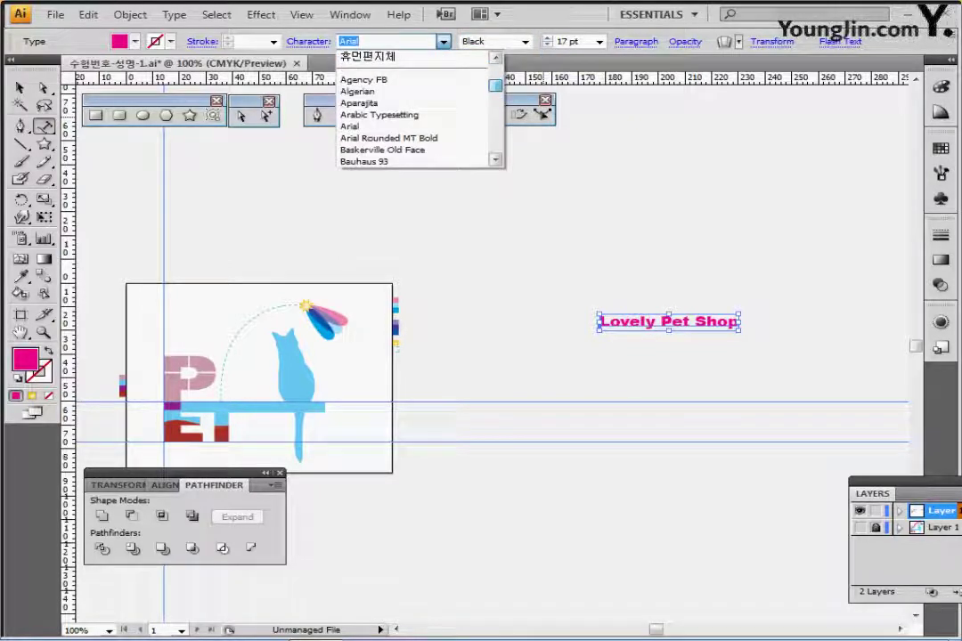
left_click(383, 126)
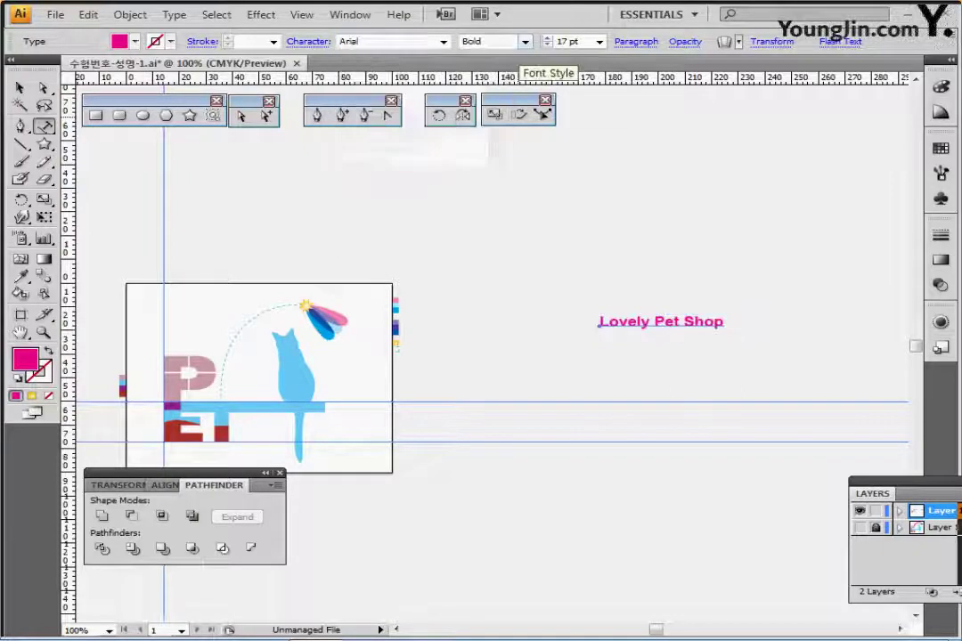
left_click(525, 42)
left_click(478, 68)
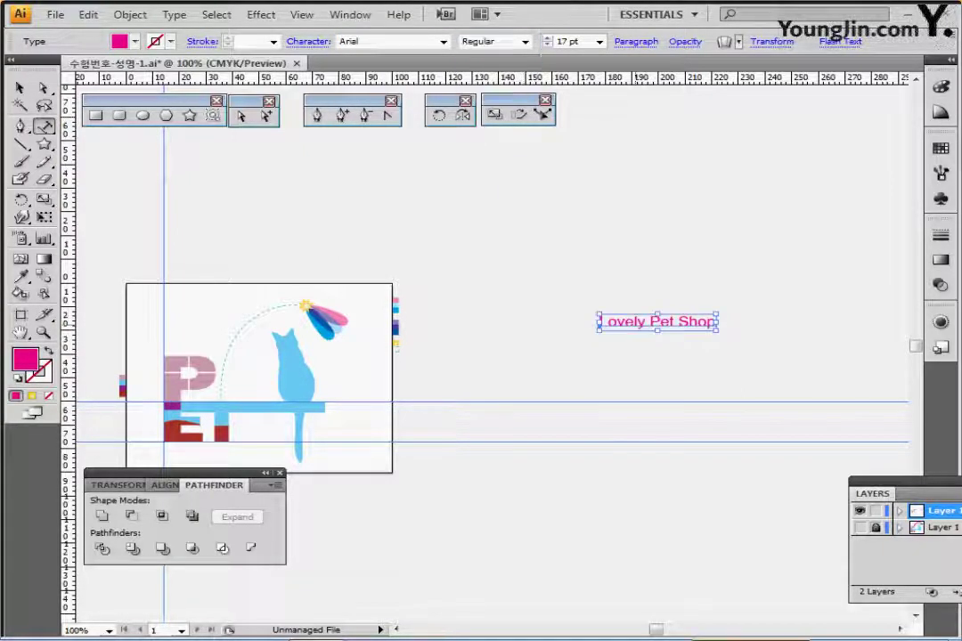
Cut all the characters out of the Lovely Pet Shop text object outside the artboard
left_click_drag(639, 326, 588, 310)
left_click(589, 308)
key("ctrl+a")
key("ctrl+x")
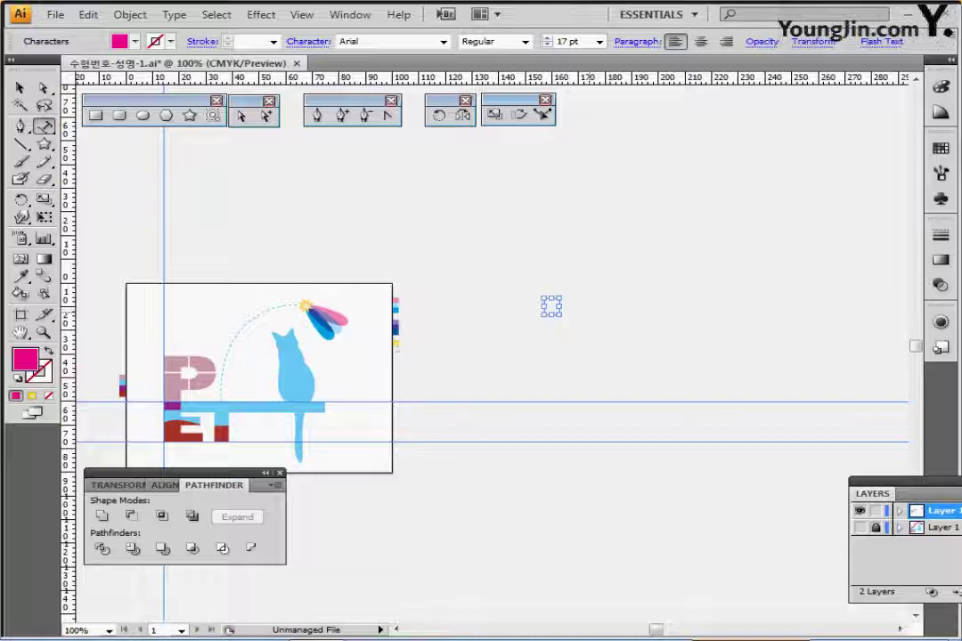
Paste the Lovely Pet Shop text onto the outer arc path, starting beside the P's upper part
left_click(573, 365, "ctrl")
left_click(325, 358, "ctrl")
left_click(324, 358, "ctrl")
left_click(547, 381, "ctrl")
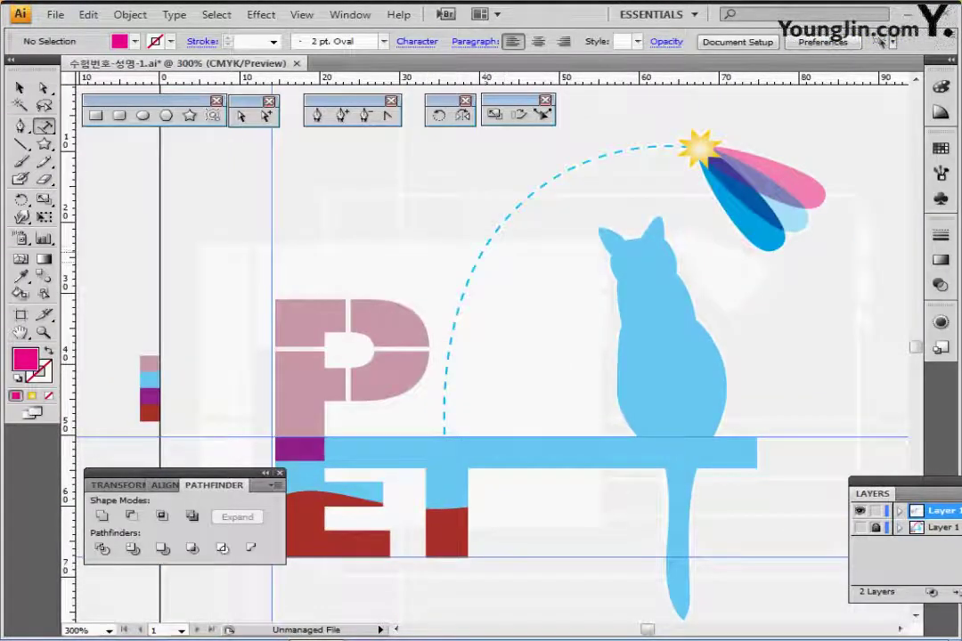
left_click(444, 315)
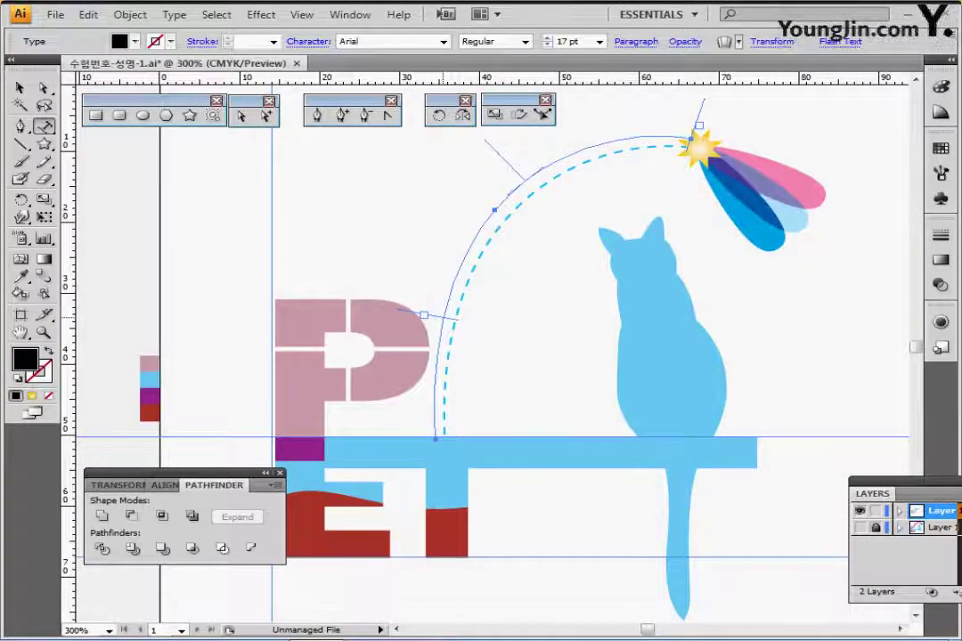
left_click(449, 313)
key("ctrl+v")
key("ctrl+v")
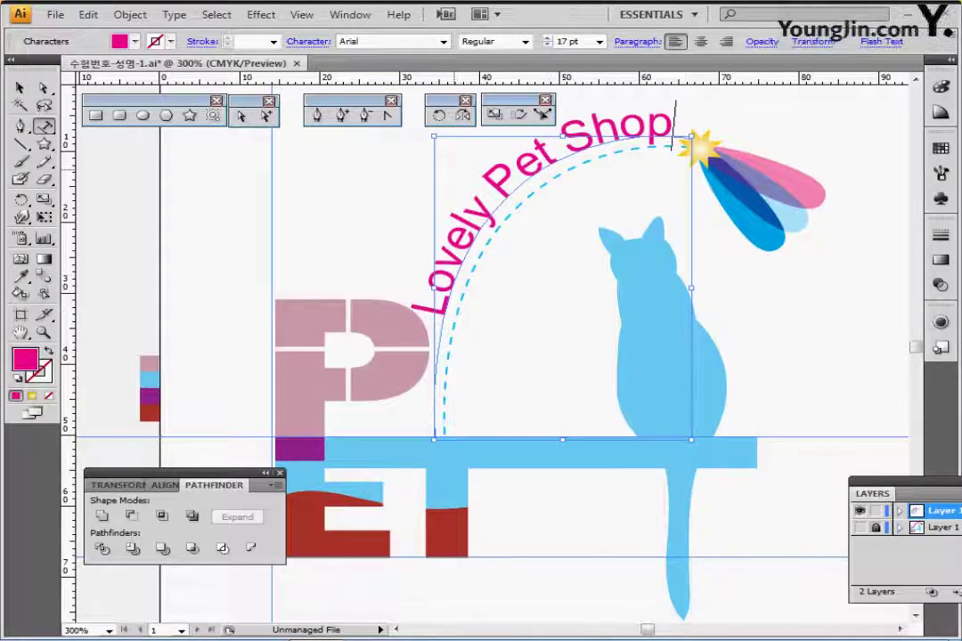
Shift the curved Lovely Pet Shop text slightly back along its arc path, away from the star, and deselect it
left_click(672, 142, "ctrl")
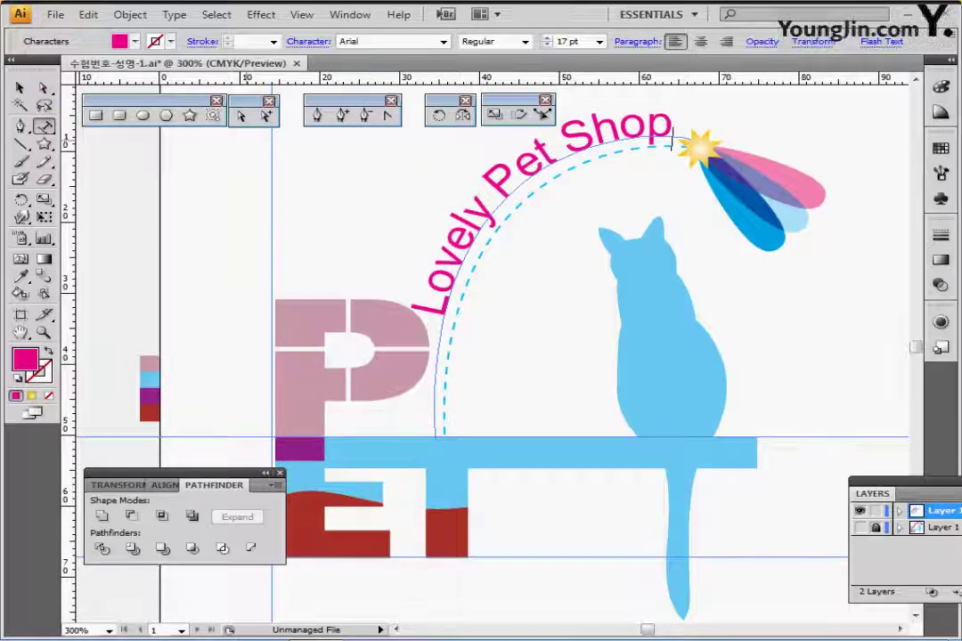
left_click(265, 116)
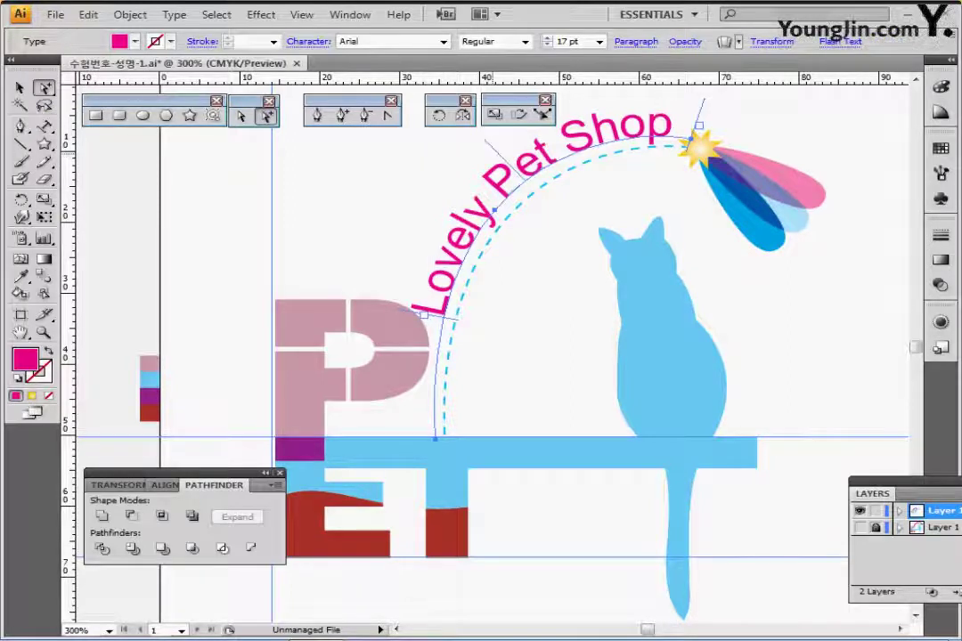
mouse_move(505, 159)
left_mouse_down()
mouse_move(488, 176)
mouse_move(504, 160)
left_mouse_up()
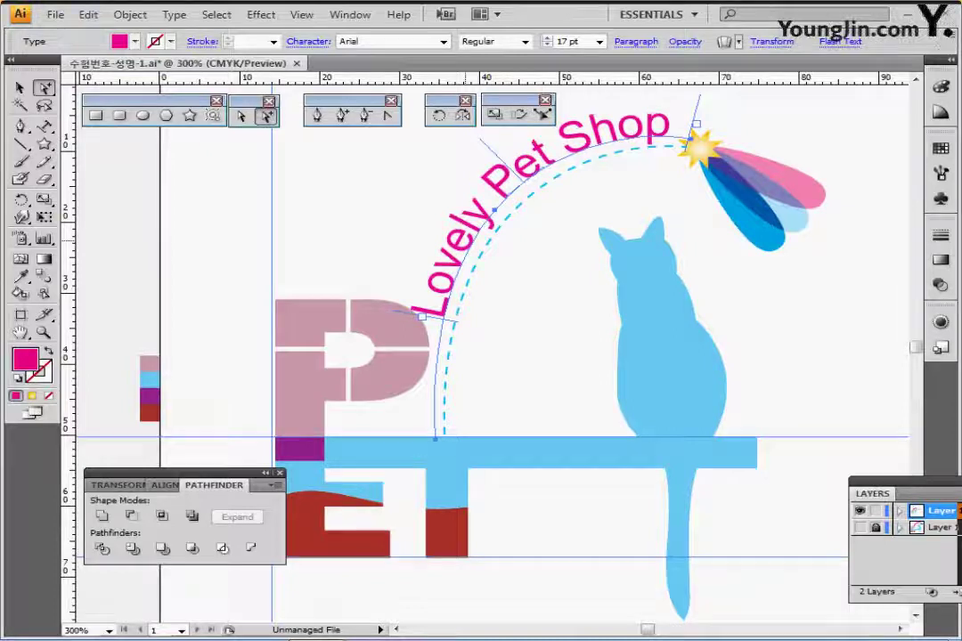
key("ctrl+shift+a")
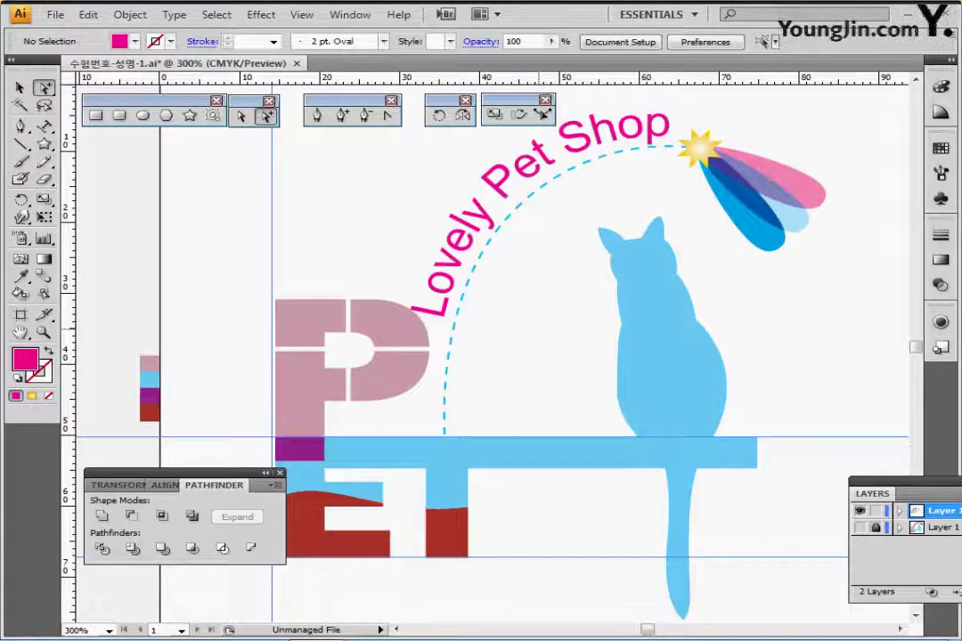
Hide the guides and fit the whole artboard in the window
key("ctrl+minus")
key("ctrl+minus")
left_click_drag(574, 289, 517, 193)
key("ctrl+semicolon")
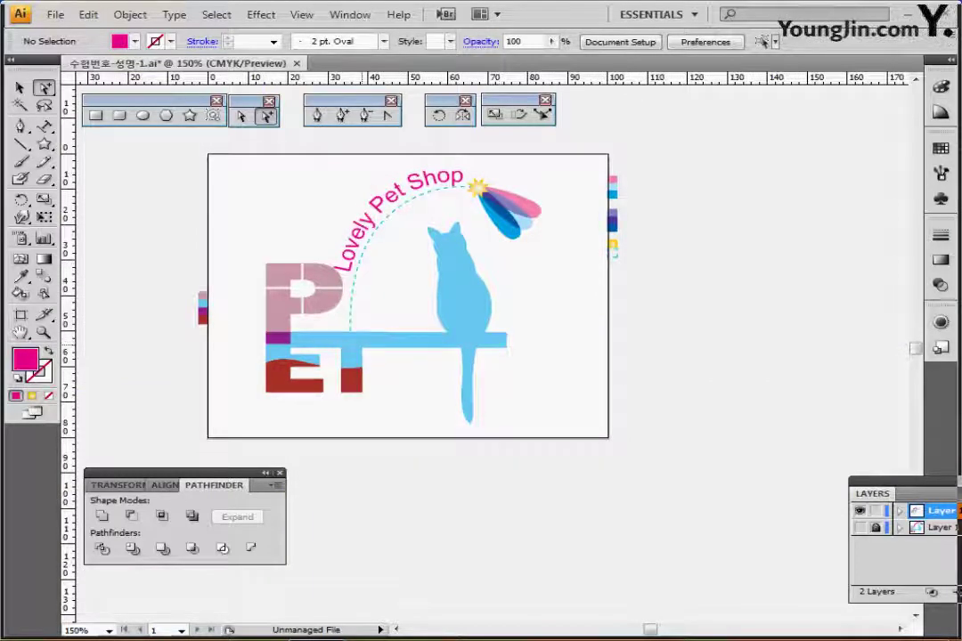
double_click(20, 332)
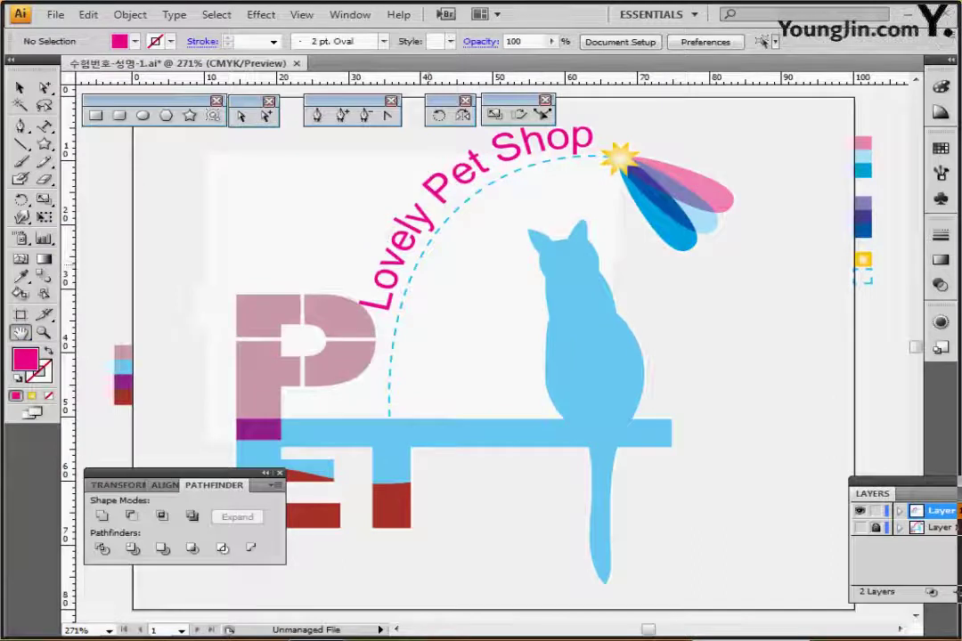